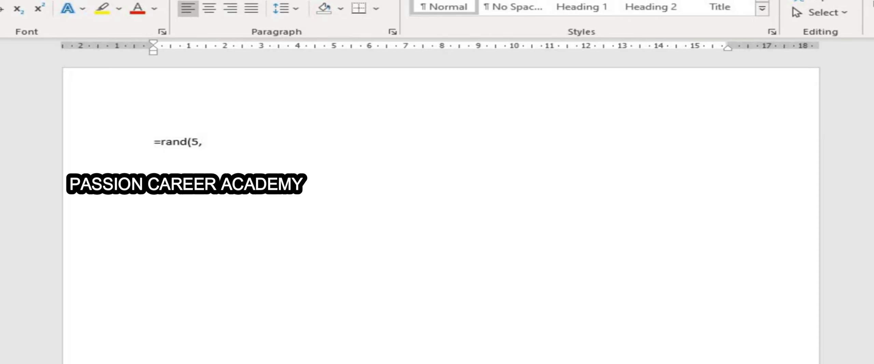
- Generate five paragraphs of sample text with six sentences each using the formula =rand(5,6)
{"action": "type", "text": "5"}
{"action": "key", "text": "BackSpace"}
{"action": "type", "text": "6)"}
{"action": "key", "text": "Return"}
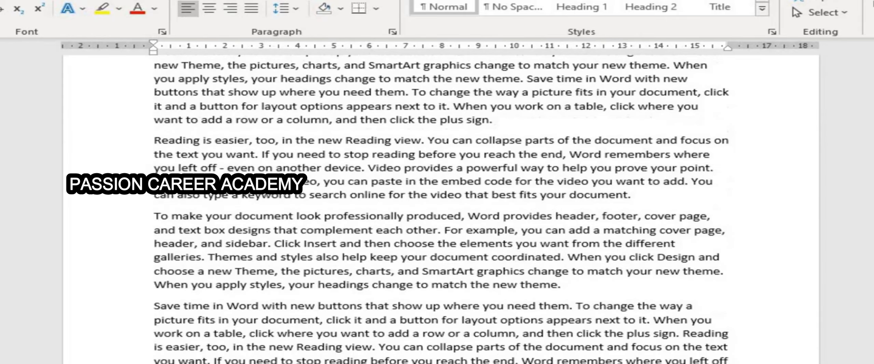
{"action": "scroll", "coordinate": [238, 262], "scroll_direction": "up", "scroll_amount": 5}
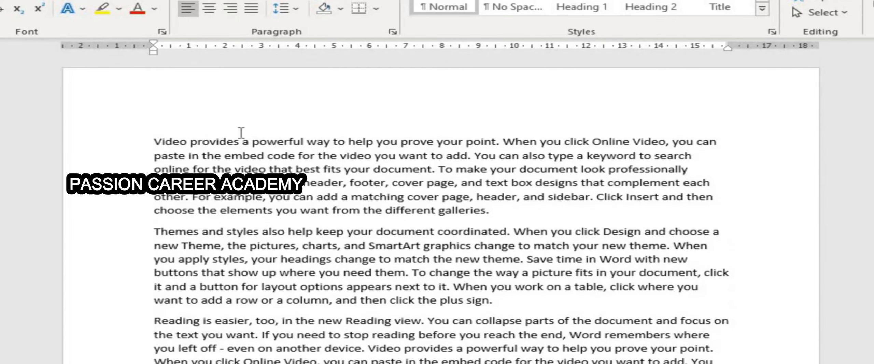
{"action": "scroll", "coordinate": [236, 239], "scroll_direction": "down", "scroll_amount": 3}
{"action": "scroll", "coordinate": [259, 351], "scroll_direction": "down", "scroll_amount": 1}
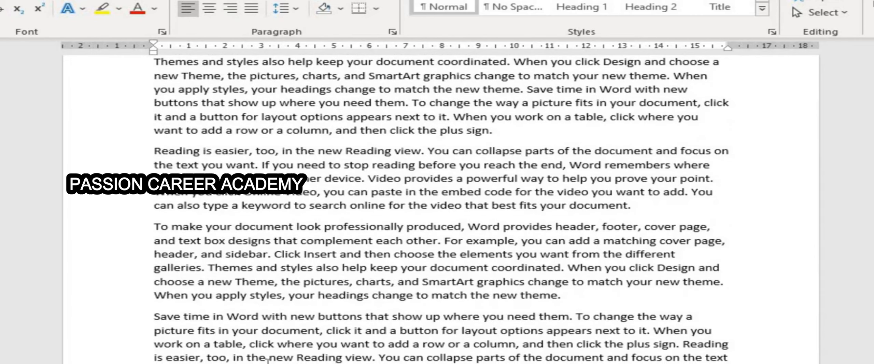
{"action": "triple_click", "coordinate": [154, 316]}
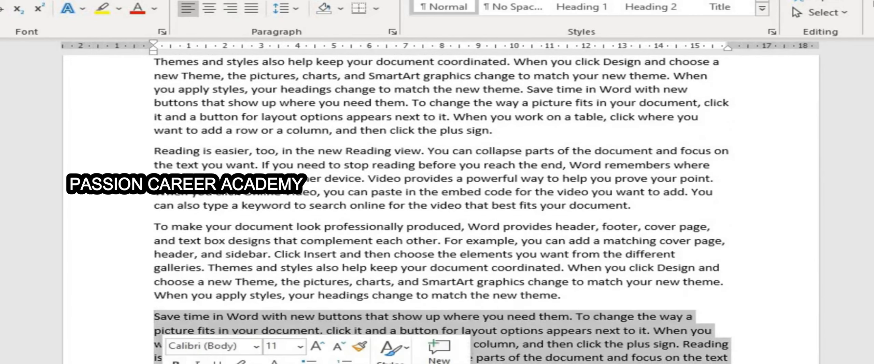
{"action": "left_click", "coordinate": [145, 207]}
{"action": "scroll", "coordinate": [145, 191], "scroll_direction": "up", "scroll_amount": 5}
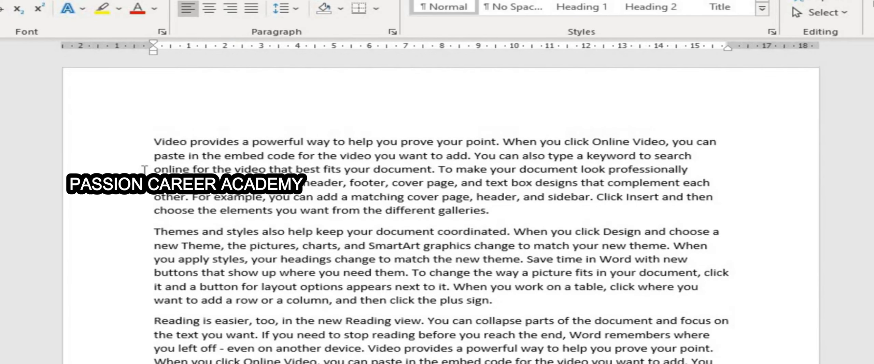
- Add an empty paragraph after the first paragraph, which ends with "different galleries"
{"action": "scroll", "coordinate": [489, 182], "scroll_direction": "down", "scroll_amount": 1}
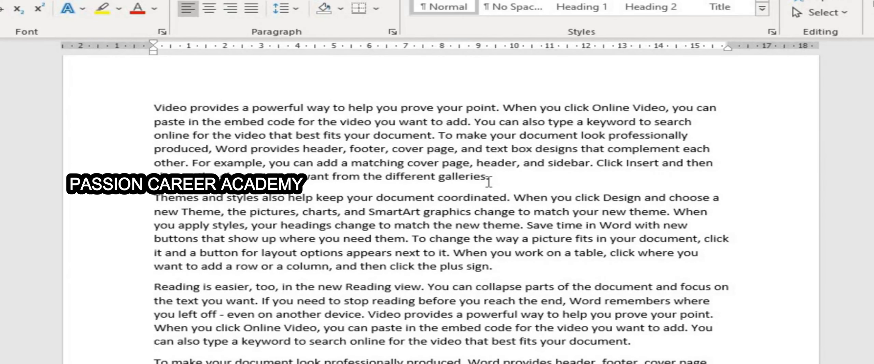
{"action": "left_click", "coordinate": [516, 178]}
{"action": "key", "text": "Return"}
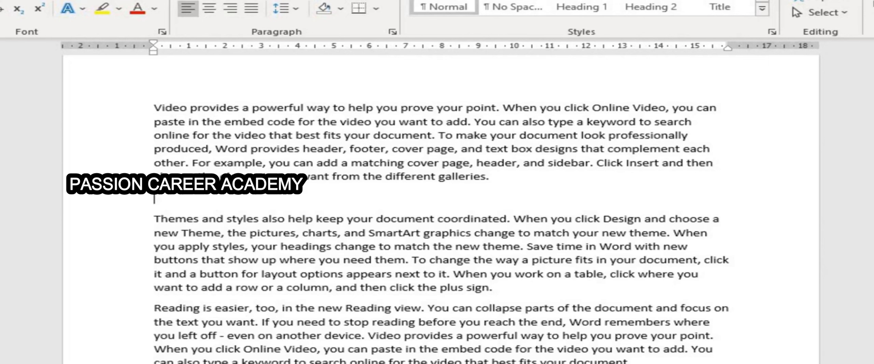
{"action": "left_click", "coordinate": [7, 0]}
{"action": "left_click", "coordinate": [82, 0]}
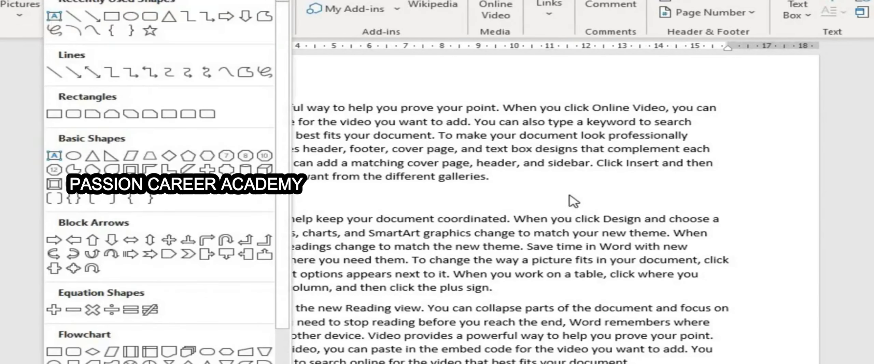
{"action": "left_click", "coordinate": [512, 200]}
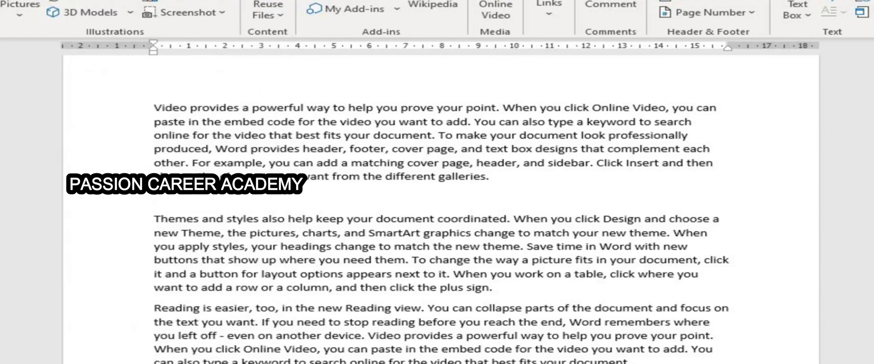
- Insert an automatic horizontal line from "---" below the first paragraph and add an empty line above it
{"action": "type", "text": "---"}
{"action": "key", "text": "Return"}
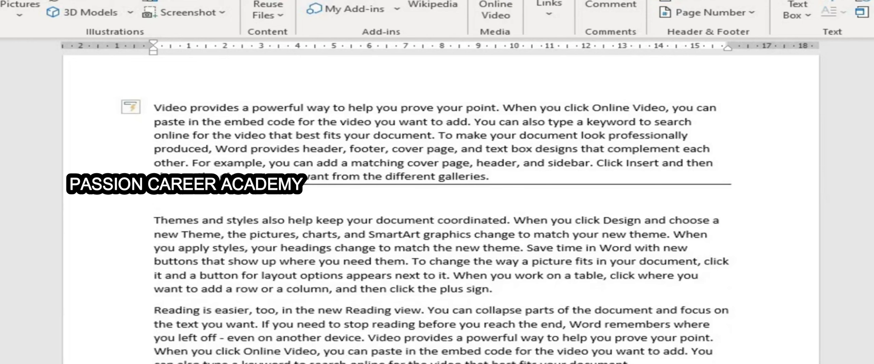
{"action": "left_click", "coordinate": [621, 177]}
{"action": "key", "text": "Return"}
{"action": "left_click", "coordinate": [288, 211]}
{"action": "key", "text": "Up"}
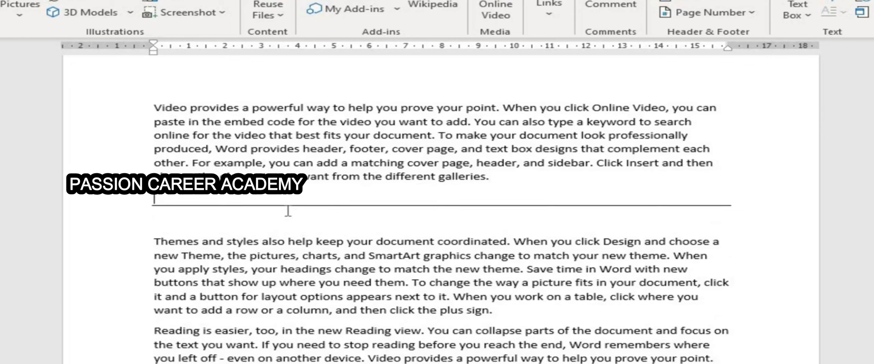
- Try to select the horizontal line between the first and second paragraphs
{"action": "left_click", "coordinate": [267, 235]}
{"action": "left_click", "coordinate": [268, 203]}
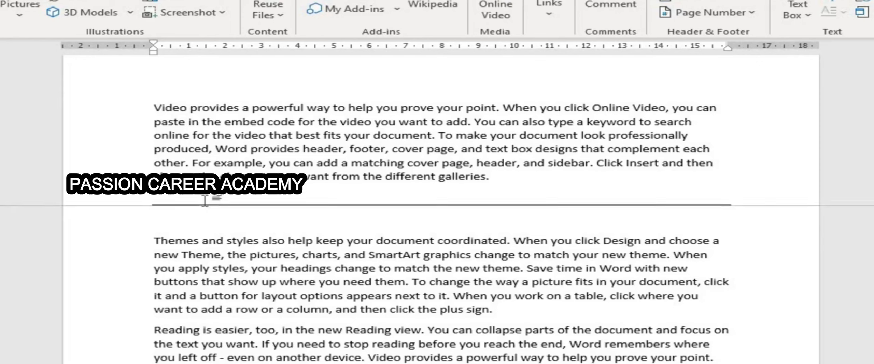
{"action": "left_click", "coordinate": [711, 222]}
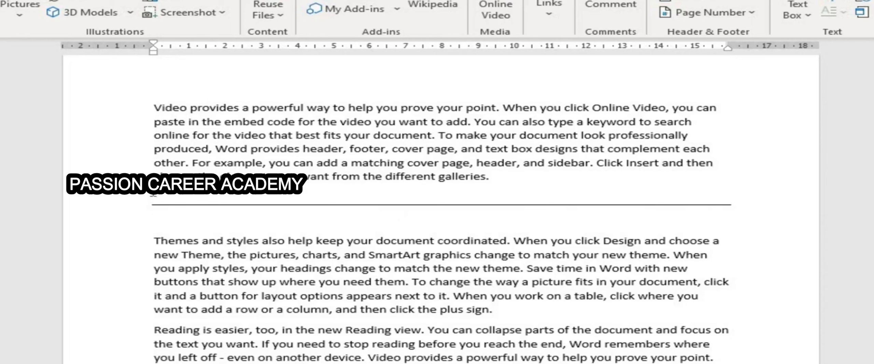
{"action": "left_click_drag", "start_coordinate": [153, 190], "coordinate": [164, 206]}
{"action": "left_click", "coordinate": [212, 202]}
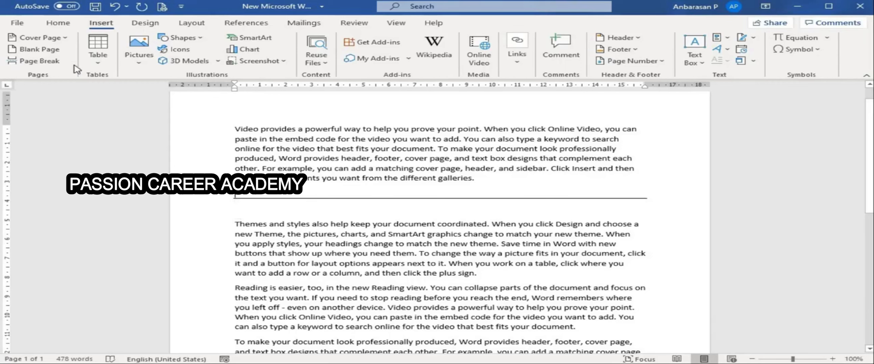
- Remove the horizontal line with the No Border option and undo that removal
{"action": "left_click", "coordinate": [63, 24]}
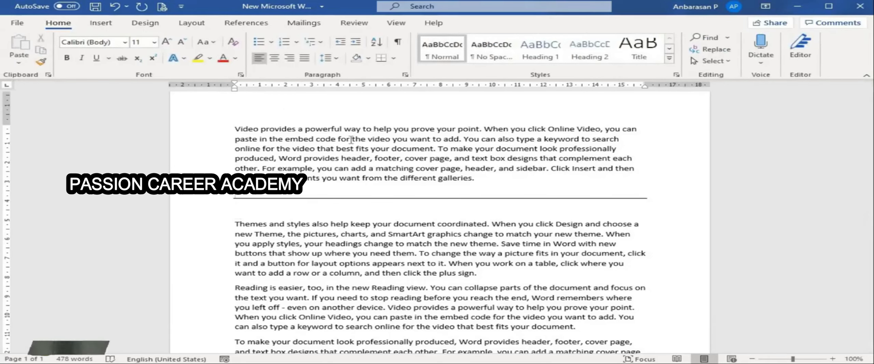
{"action": "left_click", "coordinate": [394, 59]}
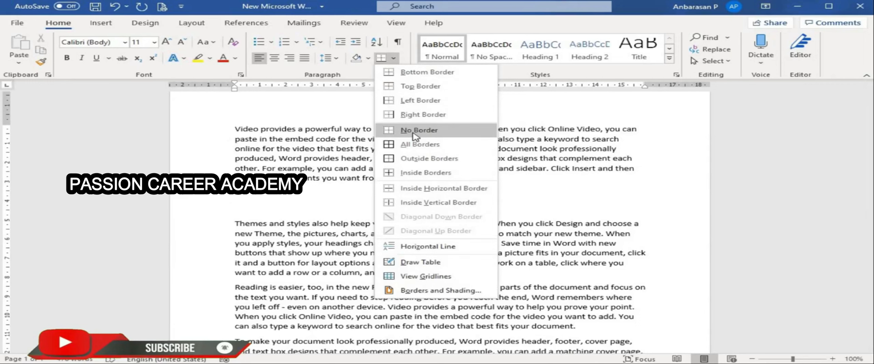
{"action": "left_click", "coordinate": [413, 132]}
{"action": "key", "text": "ctrl+z"}
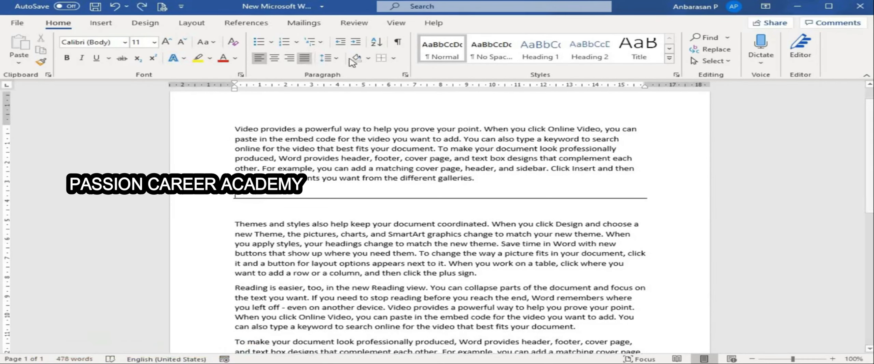
- Remove the horizontal line with No Border and tidy the empty paragraphs between the first two text paragraphs
{"action": "left_click", "coordinate": [393, 58]}
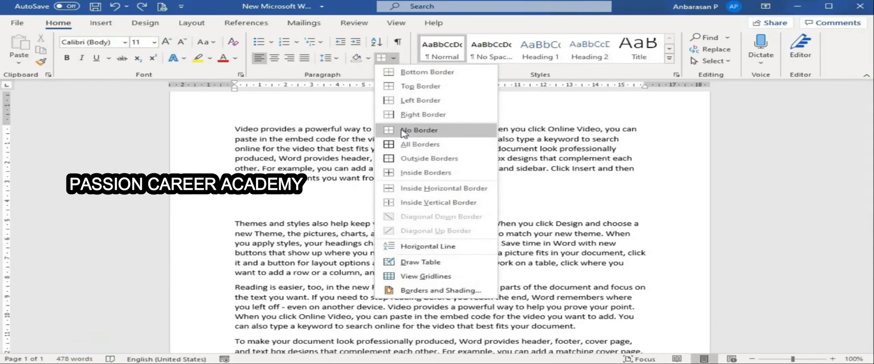
{"action": "left_click", "coordinate": [404, 131]}
{"action": "key", "text": "Delete"}
{"action": "key", "text": "Delete"}
{"action": "key", "text": "Return"}
{"action": "key", "text": "Return"}
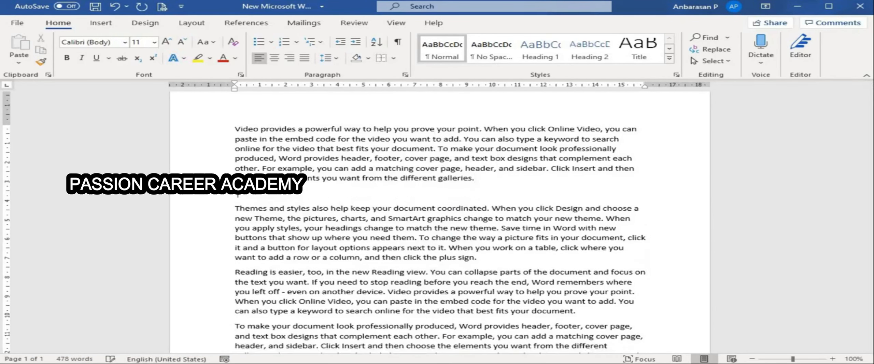
- Insert an automatic horizontal line by entering "---" in the empty paragraph below the first paragraph
{"action": "type", "text": "---"}
{"action": "key", "text": "Return"}
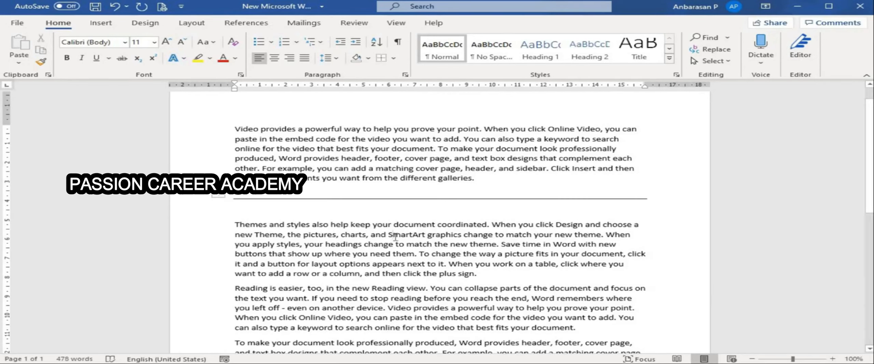
{"action": "scroll", "coordinate": [361, 244], "scroll_direction": "up", "scroll_amount": 1}
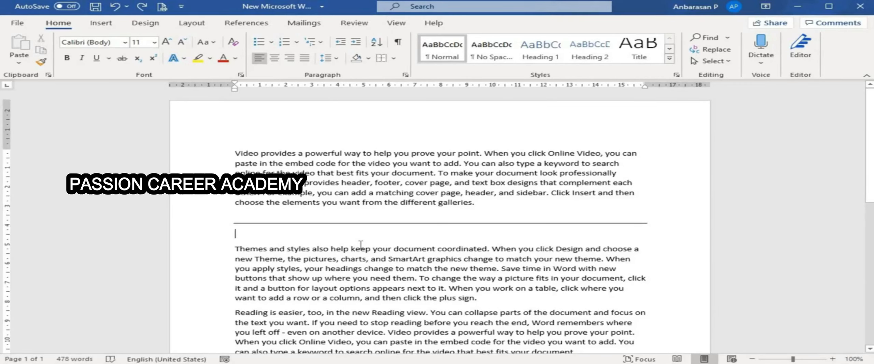
- Add empty lines below the document's last paragraph, enter the test text "kjhgkj" there, and delete it
{"action": "scroll", "coordinate": [252, 242], "scroll_direction": "down", "scroll_amount": 13}
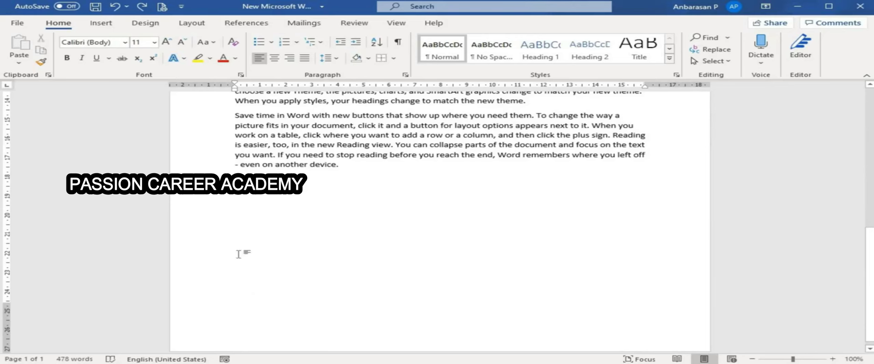
{"action": "left_click", "coordinate": [238, 254]}
{"action": "key", "text": "Return"}
{"action": "key", "text": "Return"}
{"action": "key", "text": "Return"}
{"action": "key", "text": "Return"}
{"action": "key", "text": "Return"}
{"action": "key", "text": "Return"}
{"action": "key", "text": "Return"}
{"action": "type", "text": "kjhgkj"}
{"action": "key", "text": "BackSpace"}
{"action": "key", "text": "BackSpace"}
{"action": "key", "text": "BackSpace"}
{"action": "key", "text": "BackSpace"}
{"action": "key", "text": "BackSpace"}
{"action": "key", "text": "BackSpace"}
{"action": "key", "text": "BackSpace"}
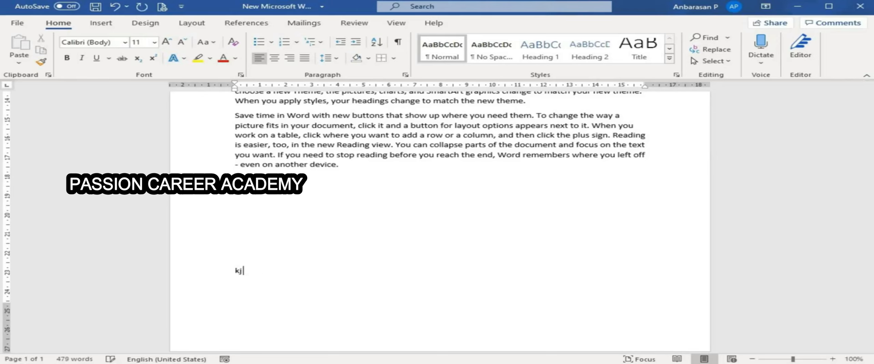
{"action": "key", "text": "BackSpace"}
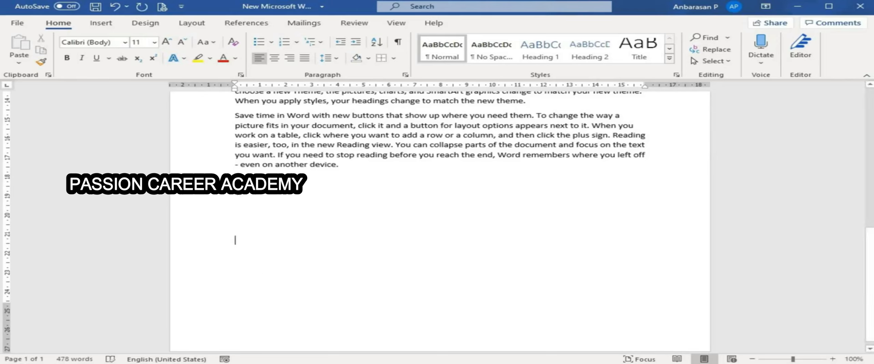
- Place the words "DGszefg", "dgsdg", "dgADg", "fgAg" and "fgAg" at scattered spots in the blank area below the last paragraph
{"action": "left_click", "coordinate": [386, 202]}
{"action": "double_click", "coordinate": [531, 227]}
{"action": "double_click", "coordinate": [378, 245]}
{"action": "type", "text": "DGszefg"}
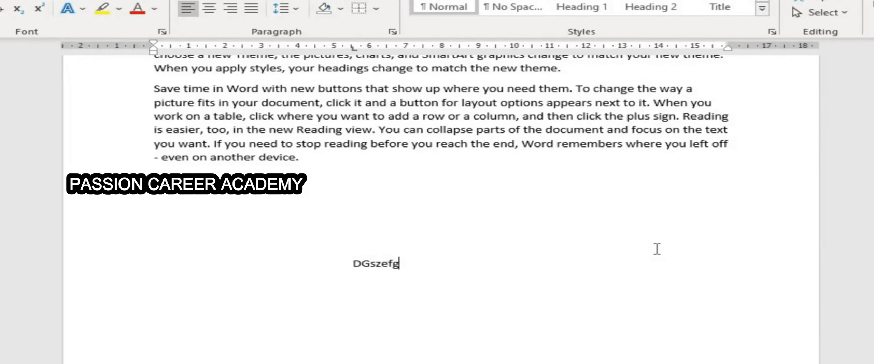
{"action": "double_click", "coordinate": [656, 243]}
{"action": "type", "text": "dgsdg"}
{"action": "double_click", "coordinate": [532, 220]}
{"action": "type", "text": "dgADg"}
{"action": "double_click", "coordinate": [514, 305]}
{"action": "type", "text": "fgAg"}
{"action": "double_click", "coordinate": [248, 304]}
{"action": "type", "text": "fgAg"}
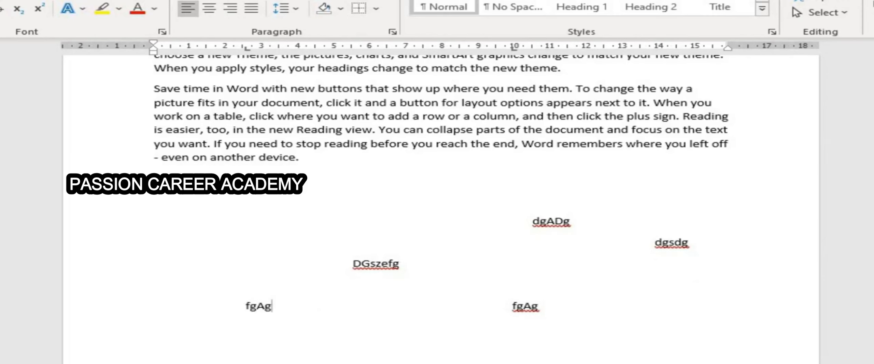
- Insert "hi hi" after the word "Themes" at the start of the last paragraph
{"action": "left_click", "coordinate": [198, 222]}
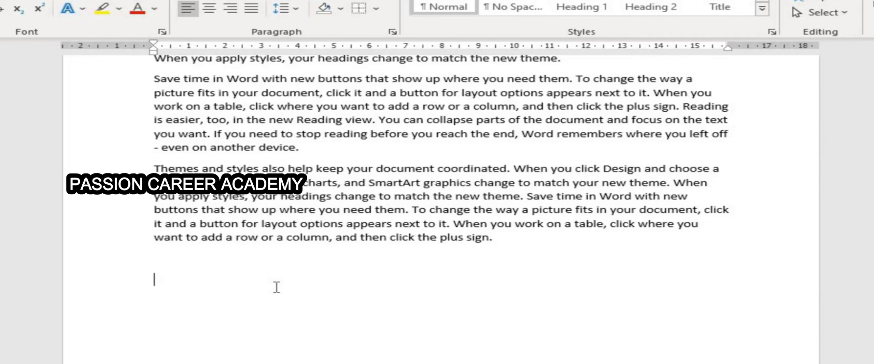
{"action": "left_click", "coordinate": [202, 168]}
{"action": "type", "text": "hi "}
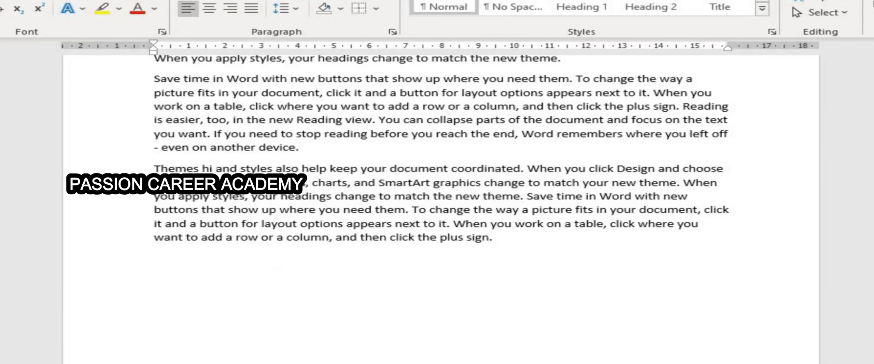
{"action": "type", "text": "hi"}
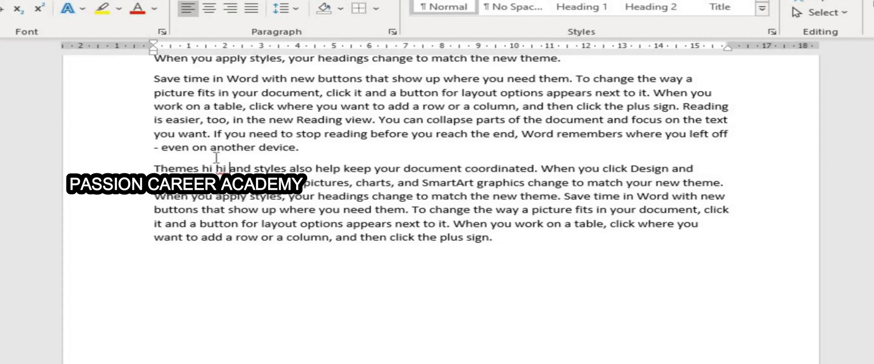
- Copy the last paragraph's text from "styles, your headings" to its end and paste it into the empty space below
{"action": "left_click_drag", "start_coordinate": [502, 243], "coordinate": [273, 202]}
{"action": "key", "text": "ctrl+c"}
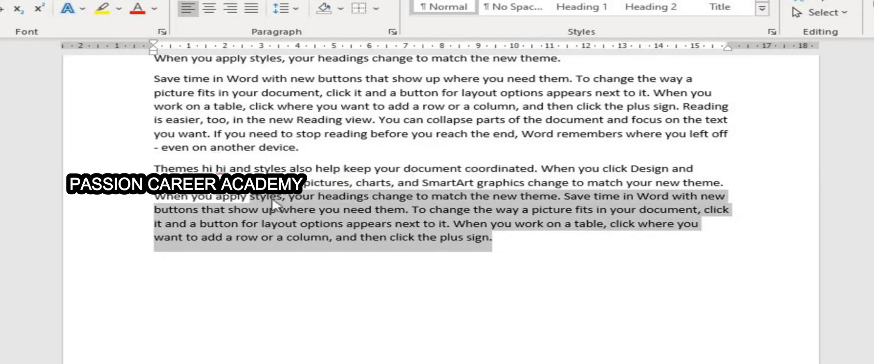
{"action": "left_click", "coordinate": [171, 291]}
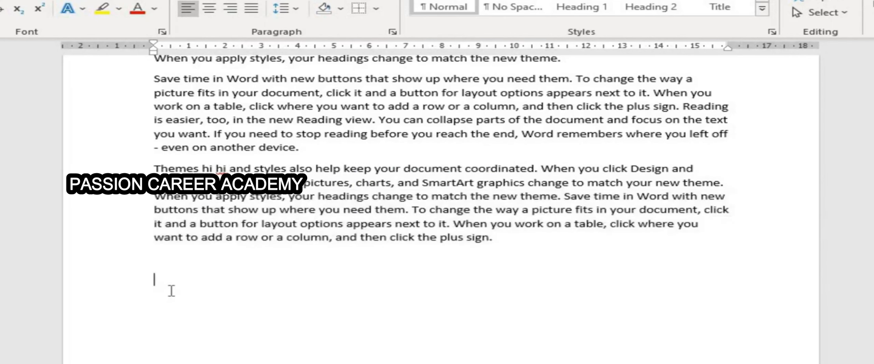
{"action": "key", "text": "ctrl+v"}
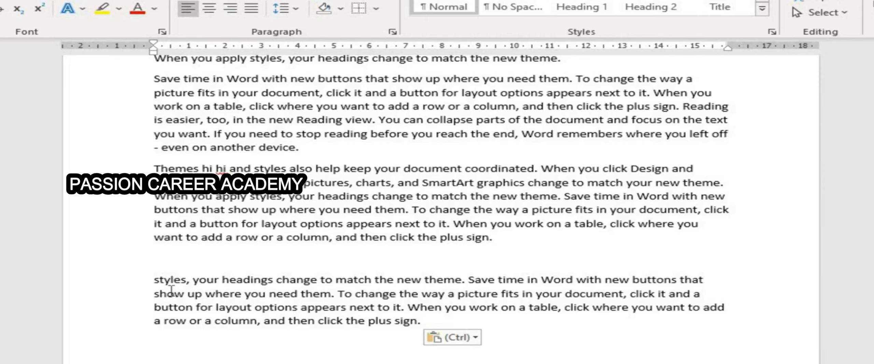
{"action": "key", "text": "ctrl+Up"}
{"action": "key", "text": "BackSpace"}
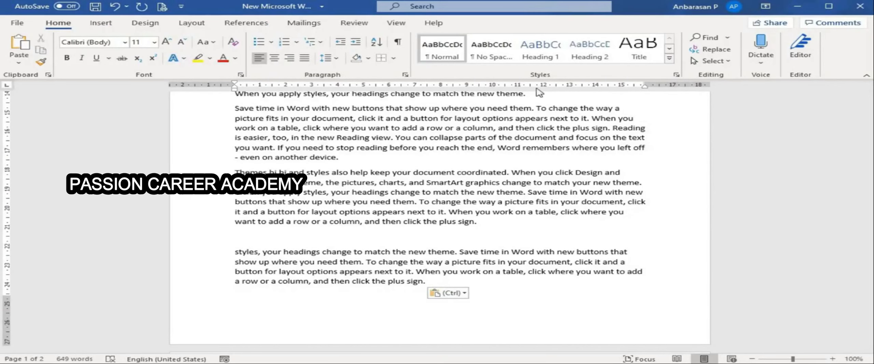
- Select the word "provides" in the document's first sentence, open its context menu, and clear the selection
{"action": "scroll", "coordinate": [282, 211], "scroll_direction": "up", "scroll_amount": 3}
{"action": "scroll", "coordinate": [282, 211], "scroll_direction": "up", "scroll_amount": 7}
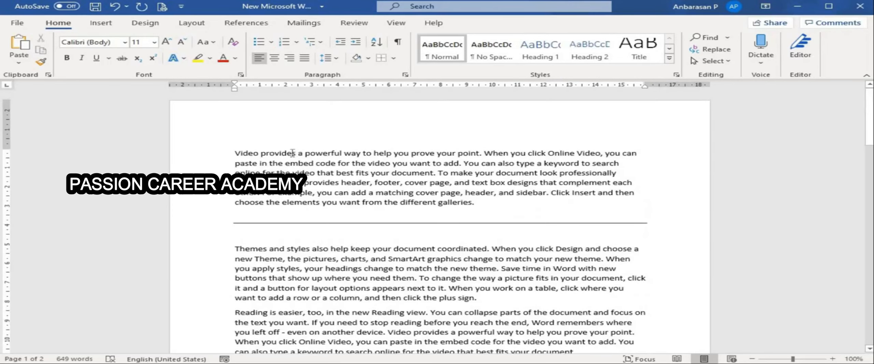
{"action": "left_click_drag", "start_coordinate": [296, 153], "coordinate": [260, 154]}
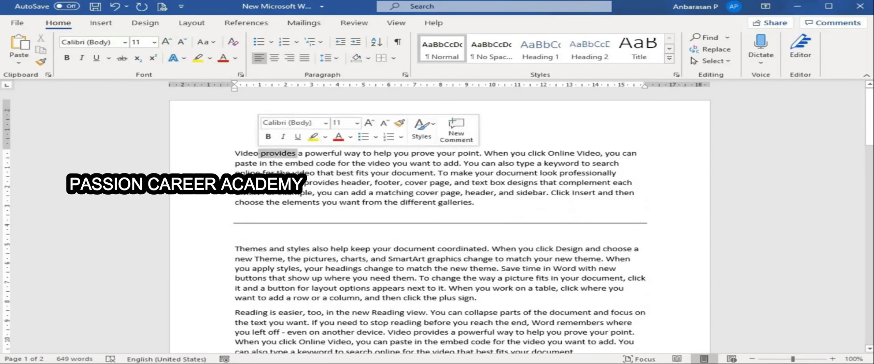
{"action": "scroll", "coordinate": [245, 165], "scroll_direction": "up", "scroll_amount": 4}
{"action": "scroll", "coordinate": [245, 165], "scroll_direction": "up", "scroll_amount": 2}
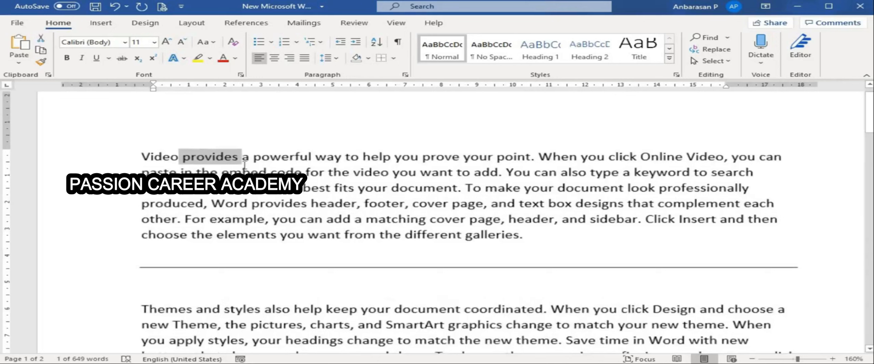
{"action": "left_click", "coordinate": [241, 153]}
{"action": "left_click_drag", "start_coordinate": [242, 153], "coordinate": [187, 153]}
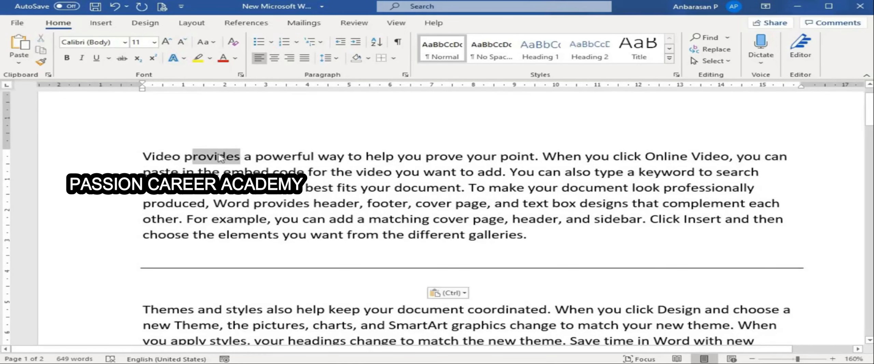
{"action": "left_click", "coordinate": [242, 155]}
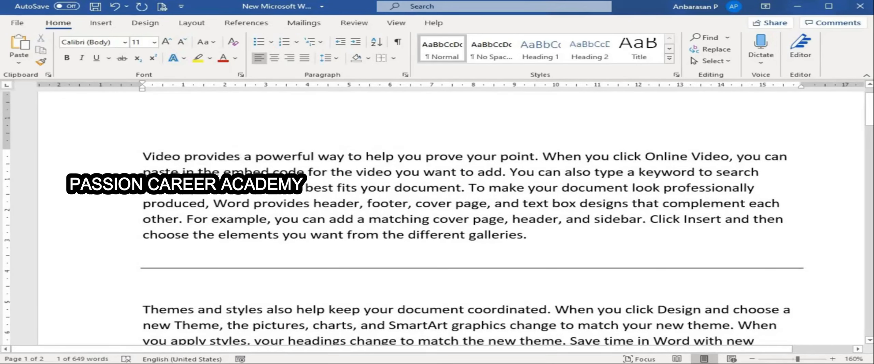
{"action": "double_click", "coordinate": [204, 155]}
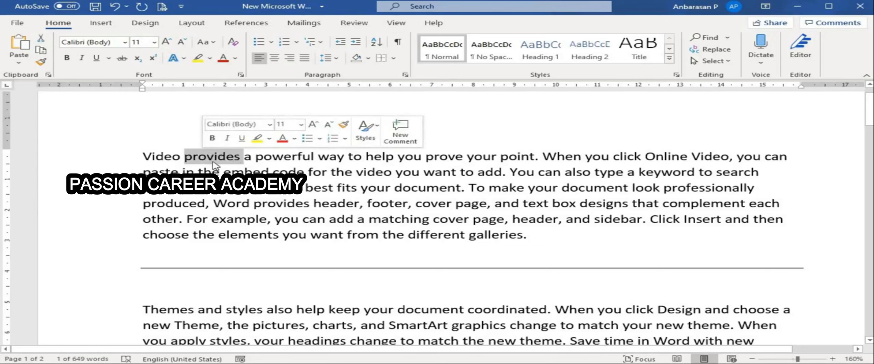
{"action": "right_click", "coordinate": [215, 167]}
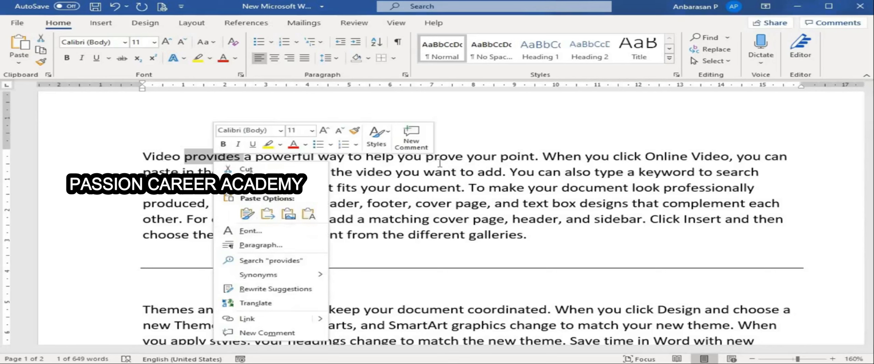
{"action": "left_click", "coordinate": [338, 165]}
{"action": "left_click", "coordinate": [288, 166]}
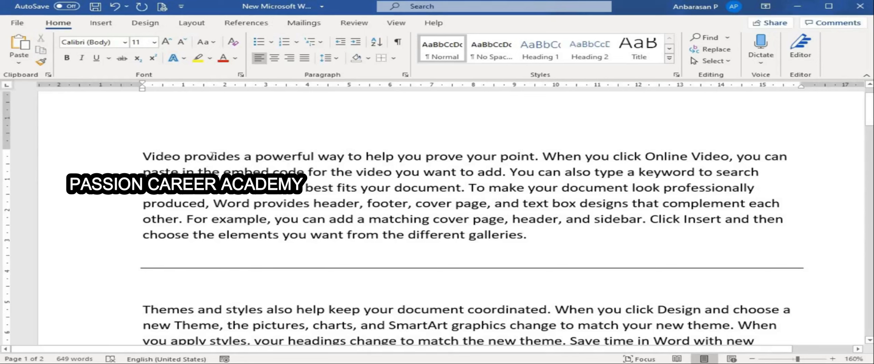
- Switch the selection from the whole first paragraph to its word "provides" and back to the whole paragraph
{"action": "triple_click", "coordinate": [212, 156]}
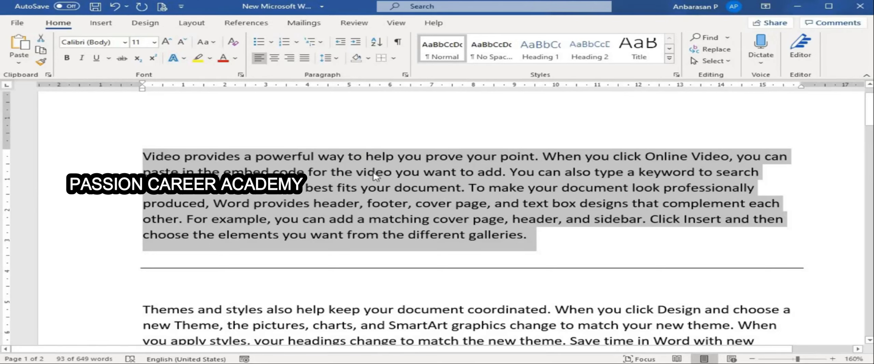
{"action": "double_click", "coordinate": [220, 157]}
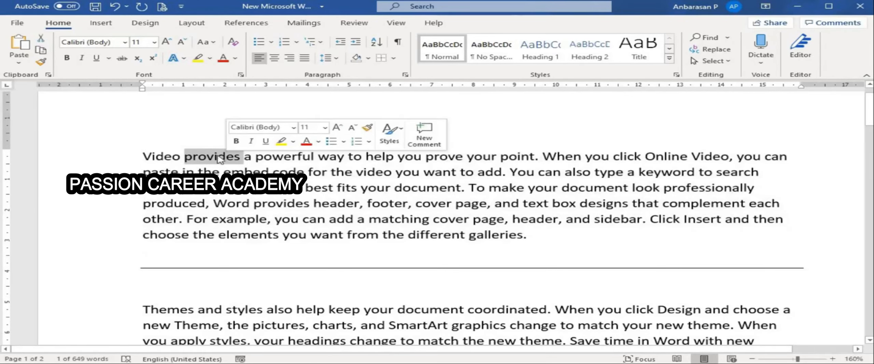
{"action": "triple_click", "coordinate": [220, 158]}
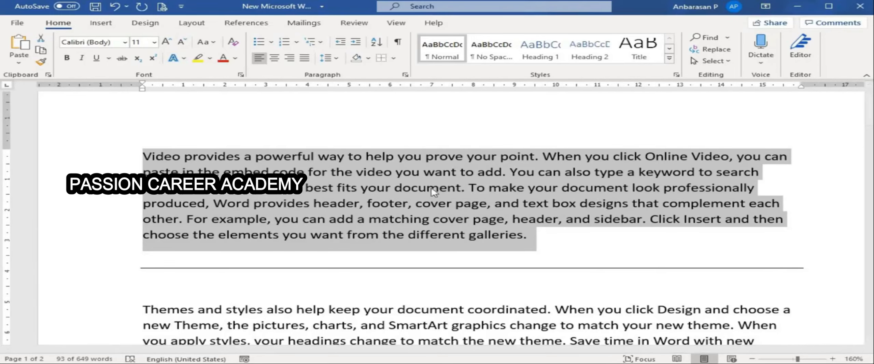
- Push the paragraph starting "Themes hi hi" down by inserting seven empty lines before it
{"action": "scroll", "coordinate": [603, 208], "scroll_direction": "down", "scroll_amount": 6}
{"action": "scroll", "coordinate": [365, 235], "scroll_direction": "down", "scroll_amount": 6}
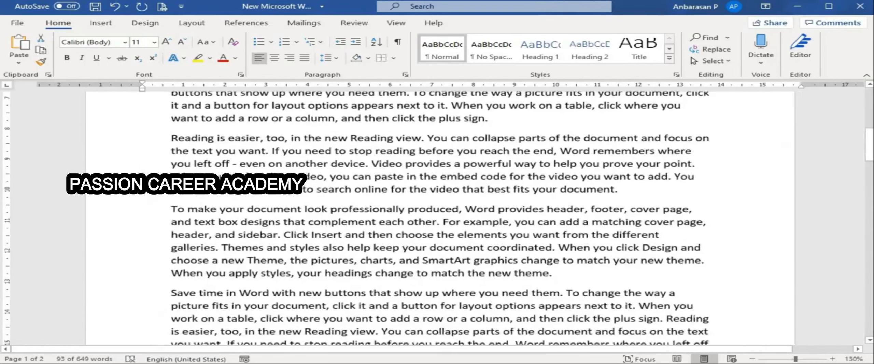
{"action": "scroll", "coordinate": [365, 236], "scroll_direction": "down", "scroll_amount": 5}
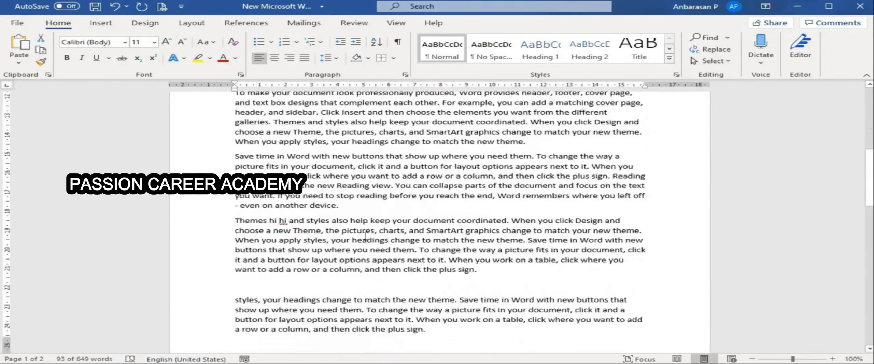
{"action": "scroll", "coordinate": [256, 268], "scroll_direction": "up", "scroll_amount": 4}
{"action": "left_click_drag", "start_coordinate": [235, 260], "coordinate": [433, 245]}
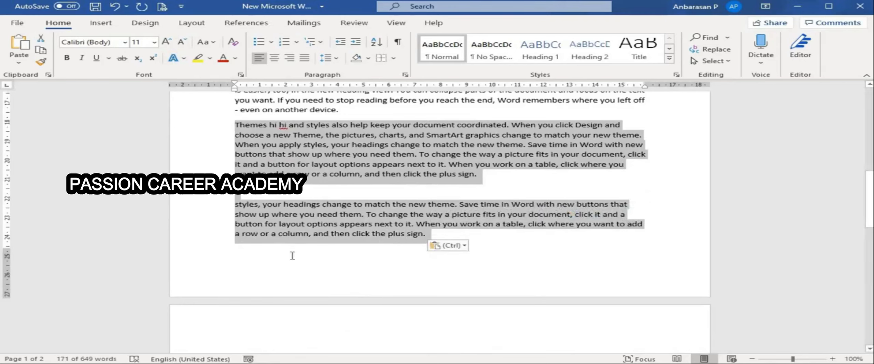
{"action": "left_click", "coordinate": [235, 125]}
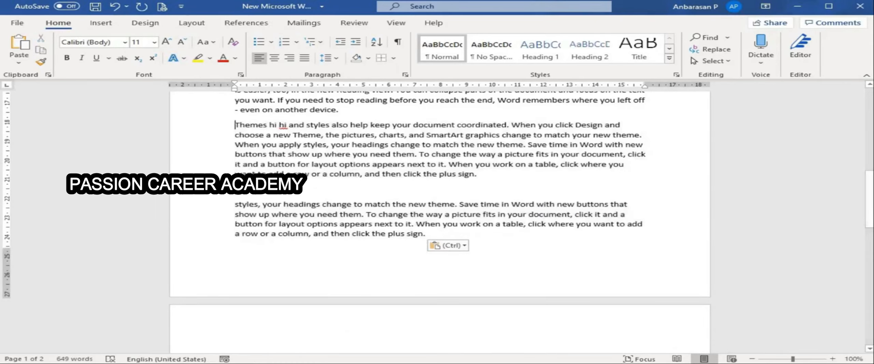
{"action": "key", "text": "Return"}
{"action": "key", "text": "Return"}
{"action": "key", "text": "Return"}
{"action": "key", "text": "Return"}
{"action": "key", "text": "Return"}
{"action": "key", "text": "Return"}
{"action": "key", "text": "Return"}
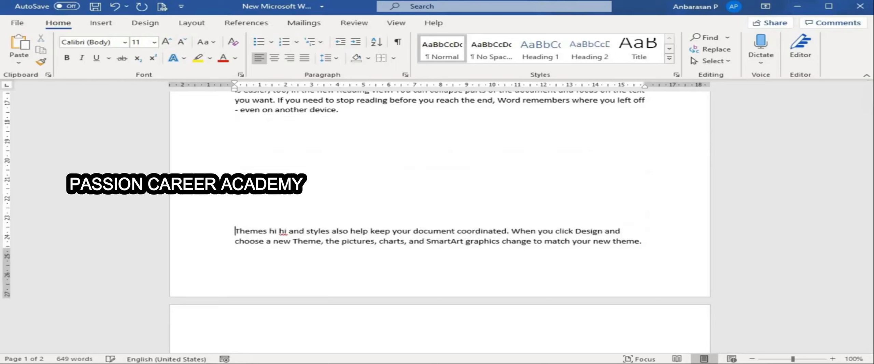
- Undo the empty lines above the "Themes hi hi" paragraph and restore the pasted text below it
{"action": "key", "text": "ctrl+z"}
{"action": "key", "text": "ctrl+z"}
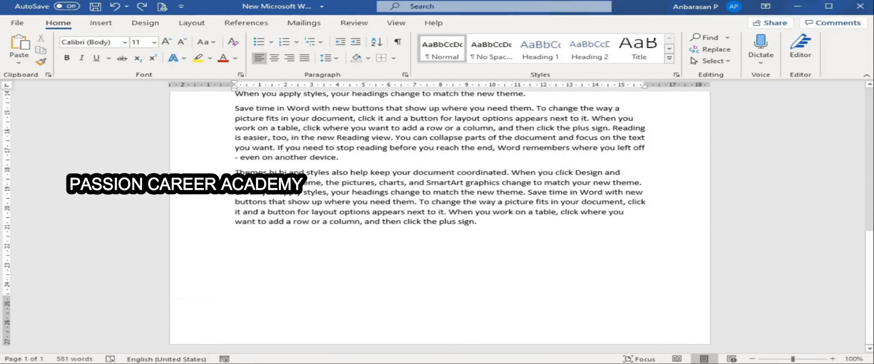
{"action": "key", "text": "ctrl+v"}
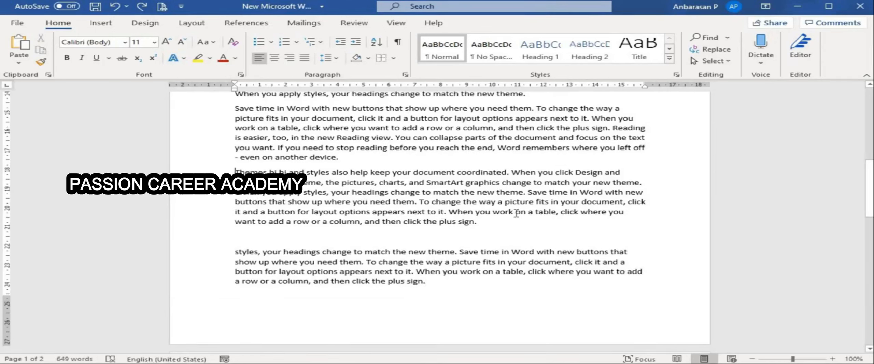
- Insert a page break before the "Themes hi hi" paragraph and check the text on the second page
{"action": "key", "text": "ctrl+Return"}
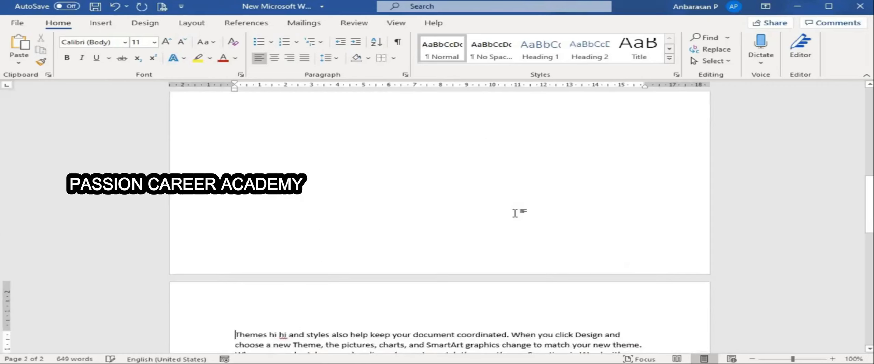
{"action": "key", "text": "Page_Down"}
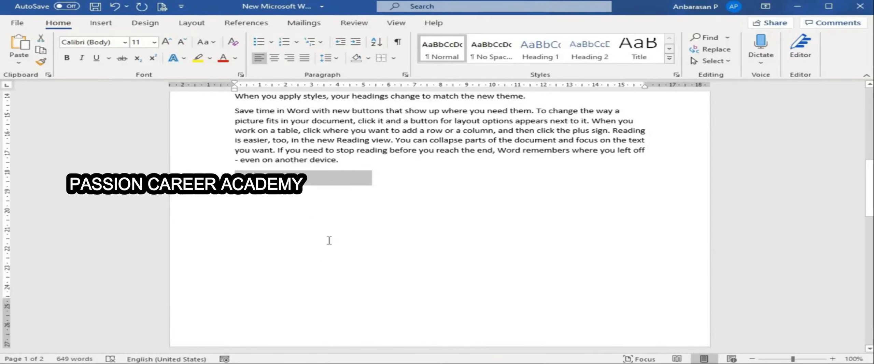
{"action": "scroll", "coordinate": [328, 242], "scroll_direction": "down", "scroll_amount": 5}
{"action": "scroll", "coordinate": [259, 222], "scroll_direction": "down", "scroll_amount": 3}
{"action": "scroll", "coordinate": [238, 249], "scroll_direction": "down", "scroll_amount": 2}
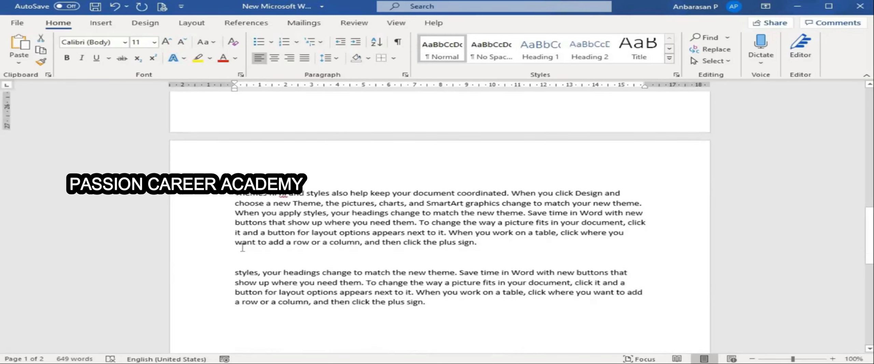
{"action": "left_click", "coordinate": [234, 241]}
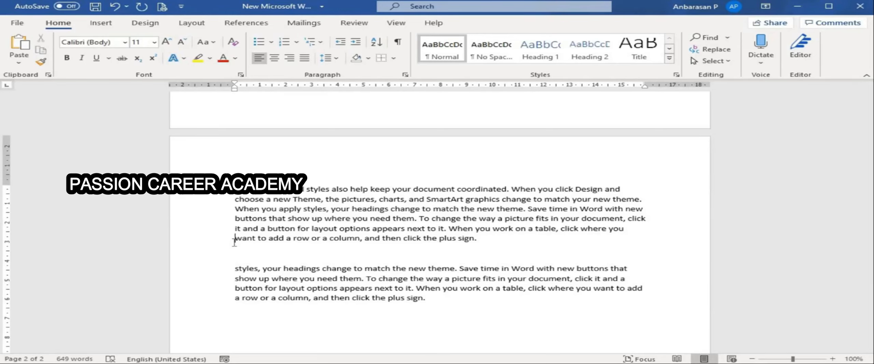
- Make the phrase "way to help you prove your point." in the first paragraph bold
{"action": "scroll", "coordinate": [411, 192], "scroll_direction": "up", "scroll_amount": 10}
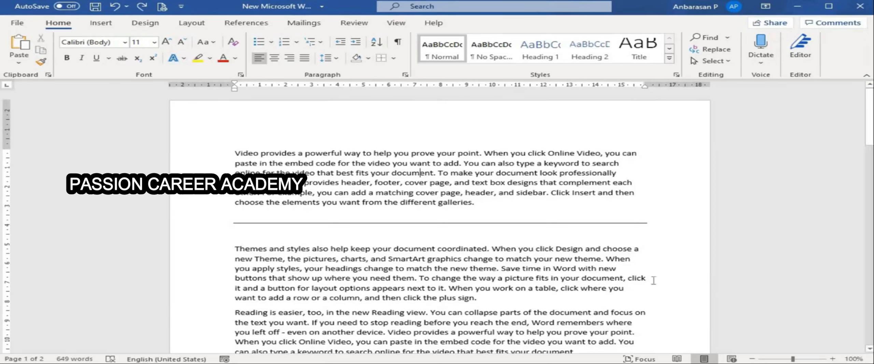
{"action": "left_click_drag", "start_coordinate": [484, 154], "coordinate": [345, 153]}
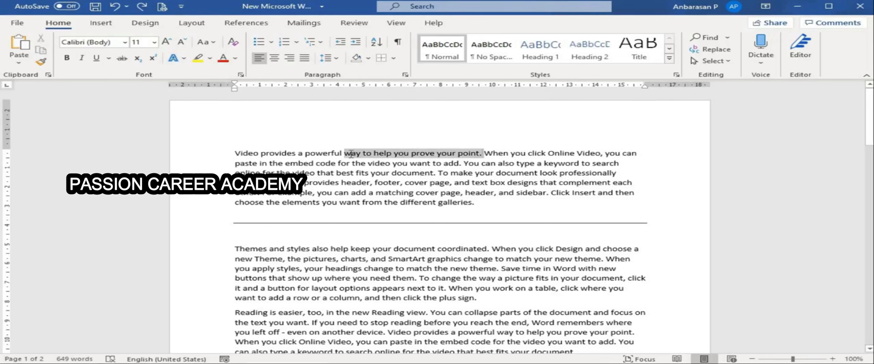
{"action": "key", "text": "ctrl+b"}
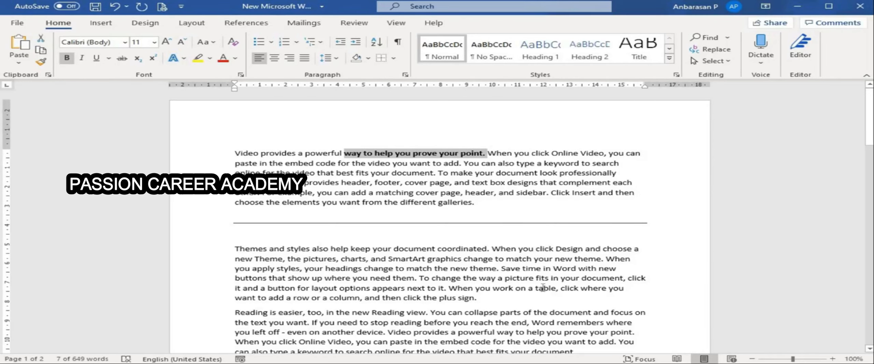
- Make the word "document" in the first sentence below the horizontal line bold without selecting it
{"action": "scroll", "coordinate": [423, 310], "scroll_direction": "down", "scroll_amount": 2}
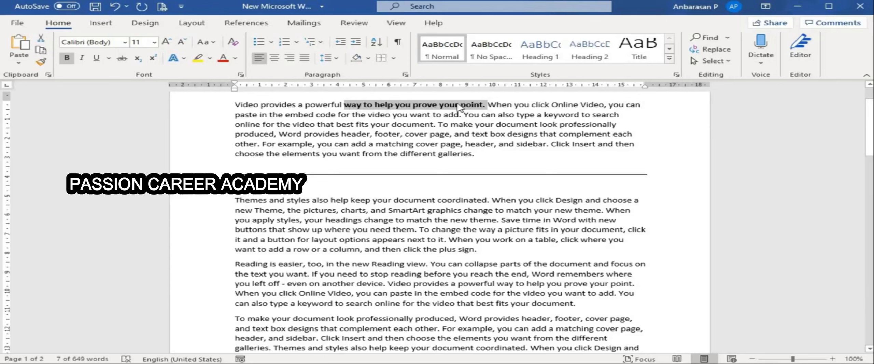
{"action": "left_click", "coordinate": [414, 198]}
{"action": "scroll", "coordinate": [410, 199], "scroll_direction": "up", "scroll_amount": 4}
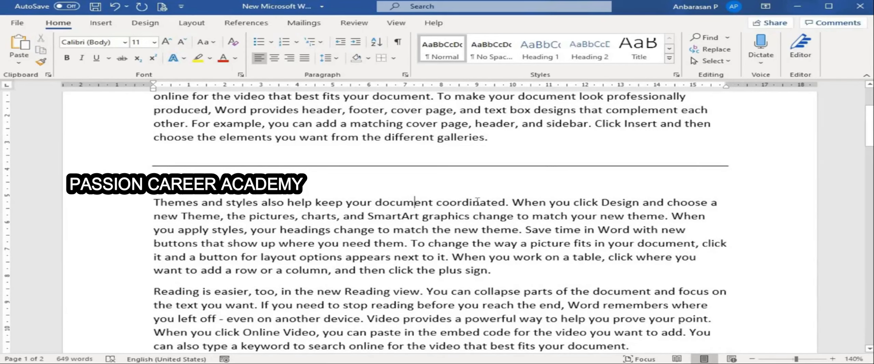
{"action": "key", "text": "ctrl+b"}
{"action": "scroll", "coordinate": [382, 124], "scroll_direction": "up", "scroll_amount": 3}
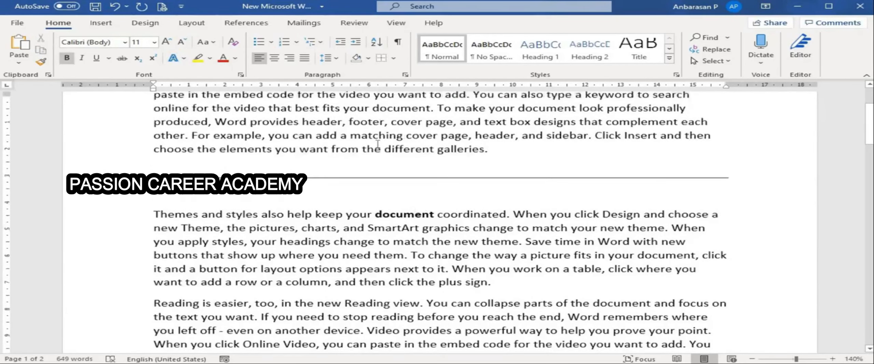
{"action": "scroll", "coordinate": [393, 176], "scroll_direction": "down", "scroll_amount": 3}
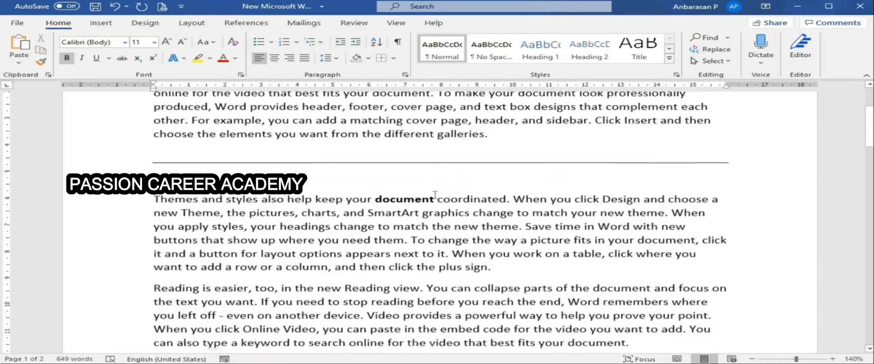
- Make "column" in the paragraph below the line and "document" and "Reading" in the following paragraph's opening lines bold
{"action": "left_click", "coordinate": [310, 245]}
{"action": "key", "text": "ctrl+b"}
{"action": "left_click", "coordinate": [625, 266]}
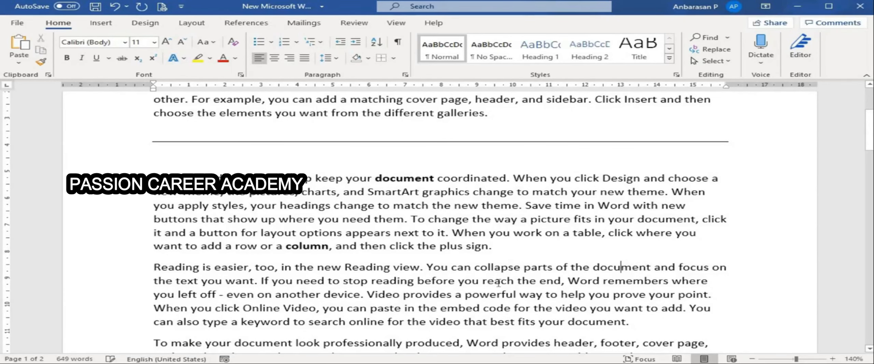
{"action": "key", "text": "ctrl+b"}
{"action": "left_click", "coordinate": [378, 266]}
{"action": "key", "text": "ctrl+b"}
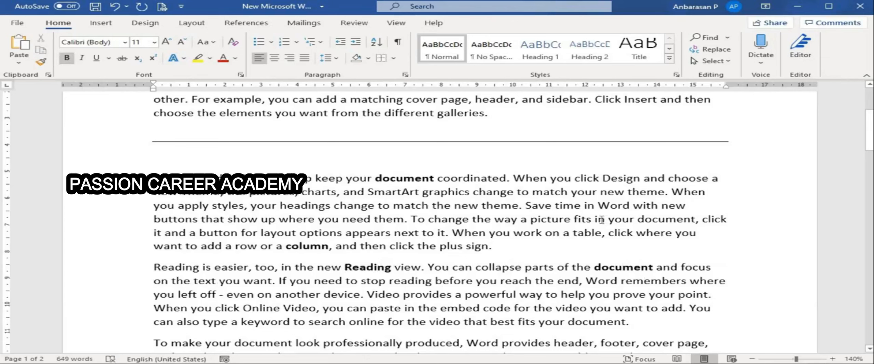
- Underline "change the way a picture fits in", "show" and "and styles also" in the paragraph below the horizontal line
{"action": "left_click_drag", "start_coordinate": [429, 220], "coordinate": [607, 220]}
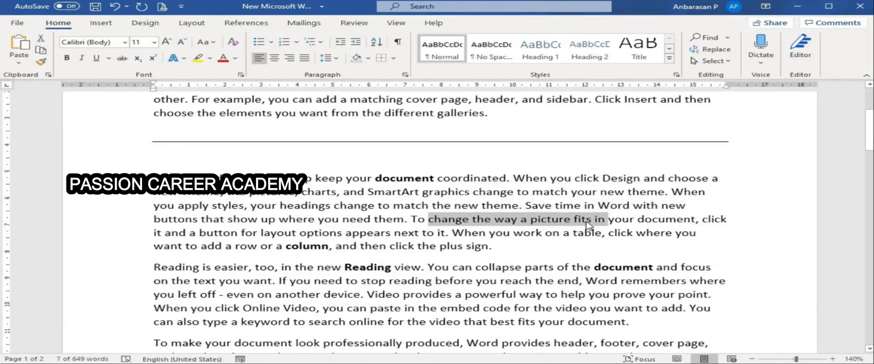
{"action": "key", "text": "ctrl+u"}
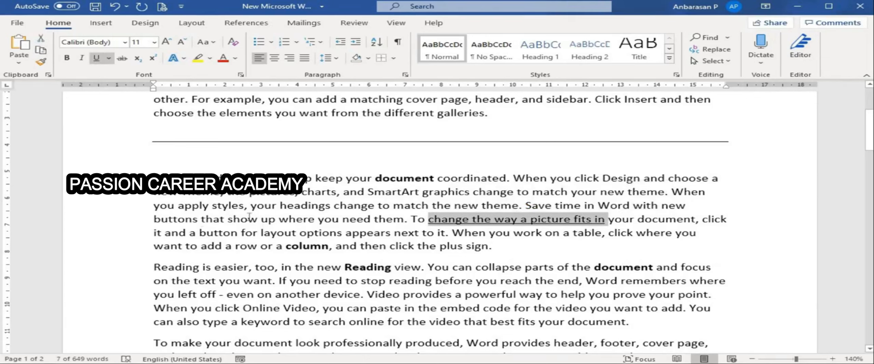
{"action": "left_click", "coordinate": [241, 219]}
{"action": "key", "text": "ctrl+u"}
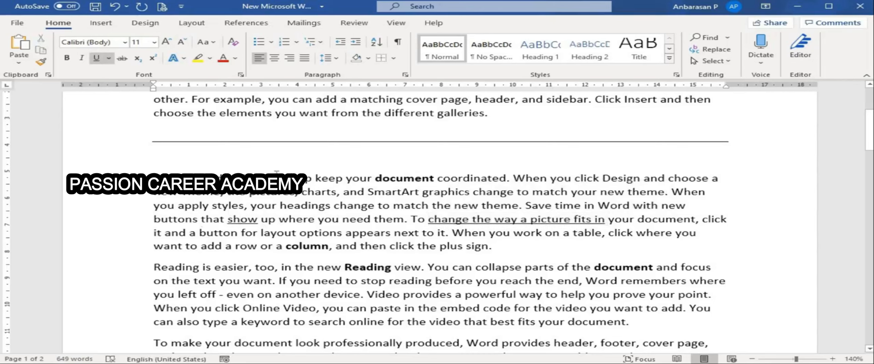
{"action": "left_click_drag", "start_coordinate": [287, 179], "coordinate": [203, 178]}
{"action": "key", "text": "ctrl+u"}
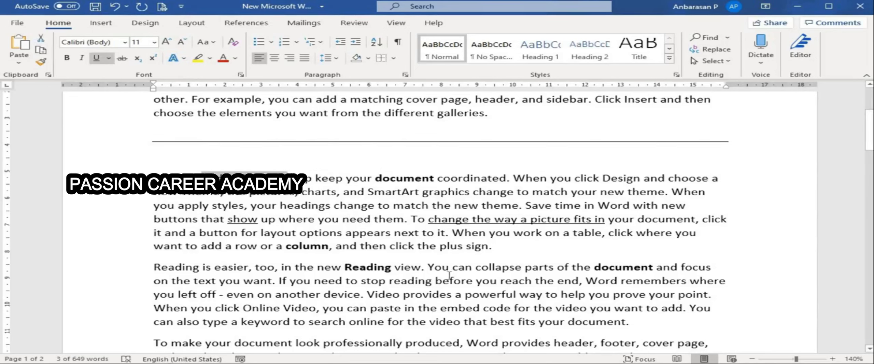
- Zoom the document out to 120% and run the spelling and grammar check on it
{"action": "scroll", "coordinate": [449, 275], "scroll_direction": "up", "scroll_amount": 3}
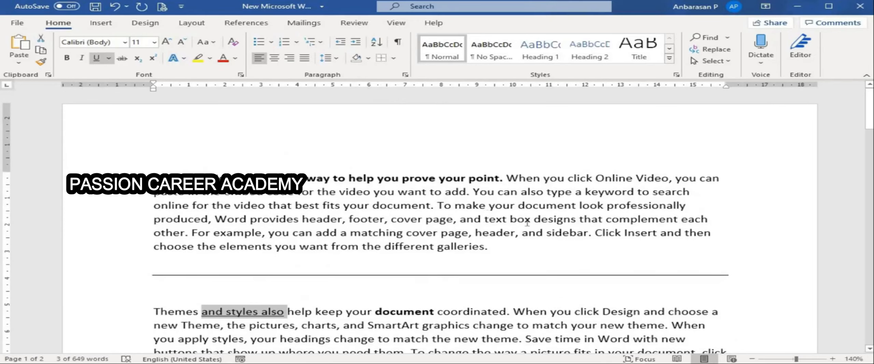
{"action": "left_click", "coordinate": [484, 219]}
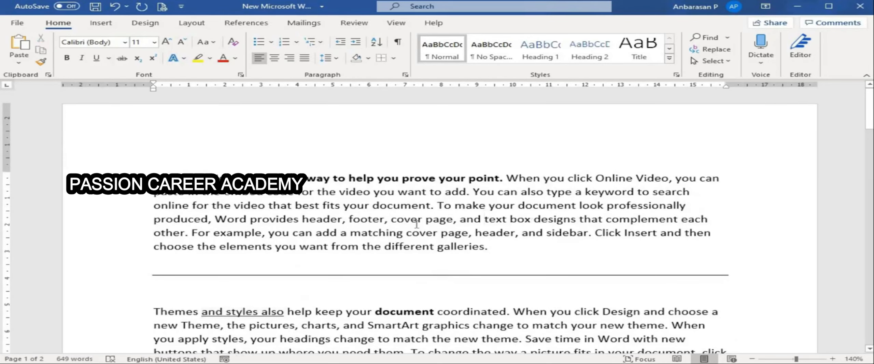
{"action": "scroll", "coordinate": [416, 224], "scroll_direction": "down", "scroll_amount": 2, "text": "ctrl"}
{"action": "scroll", "coordinate": [414, 249], "scroll_direction": "down", "scroll_amount": 8}
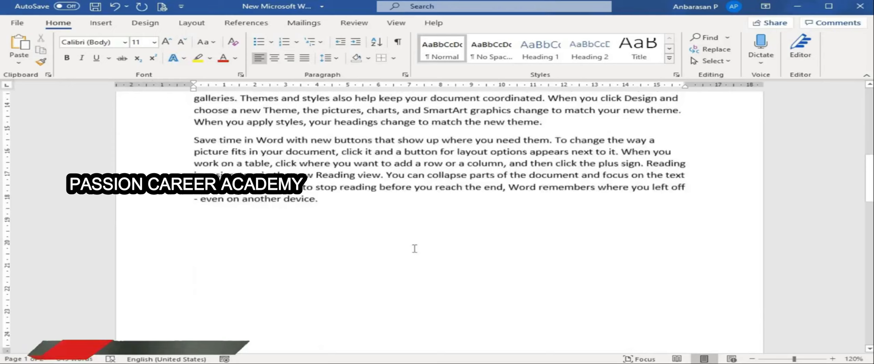
{"action": "scroll", "coordinate": [413, 249], "scroll_direction": "up", "scroll_amount": 8}
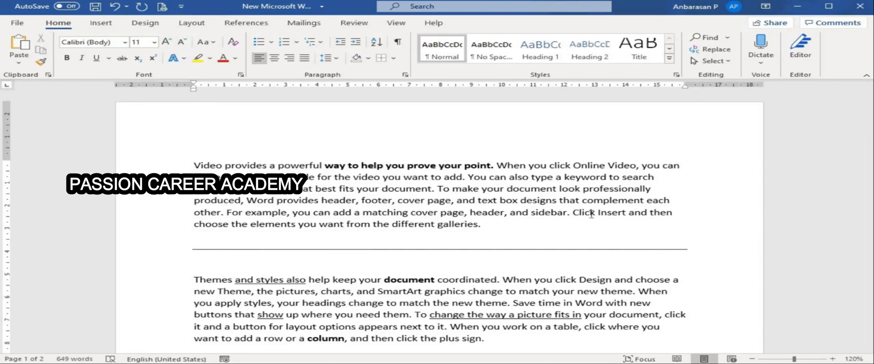
{"action": "key", "text": "F7"}
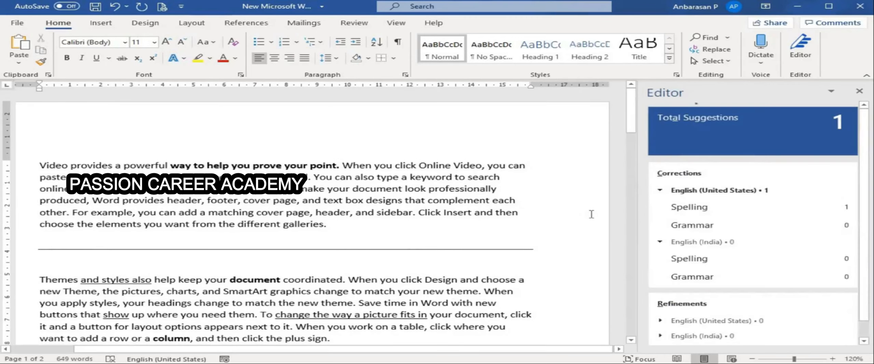
- Check the grammar categories for both English variants and open the English (United States) spelling issue
{"action": "scroll", "coordinate": [756, 205], "scroll_direction": "down", "scroll_amount": 1}
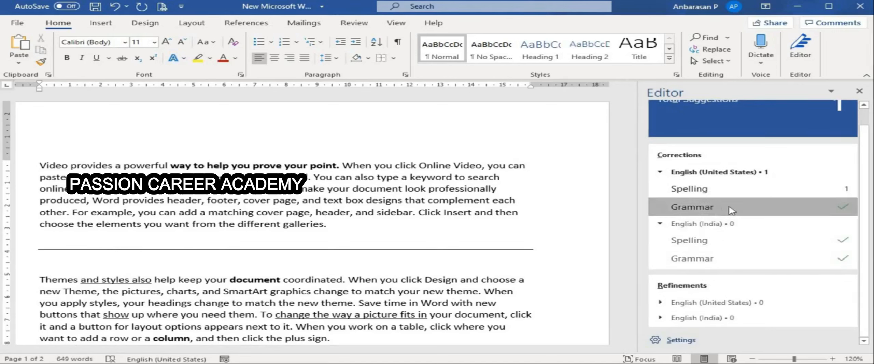
{"action": "left_click", "coordinate": [711, 208]}
{"action": "left_click", "coordinate": [710, 259]}
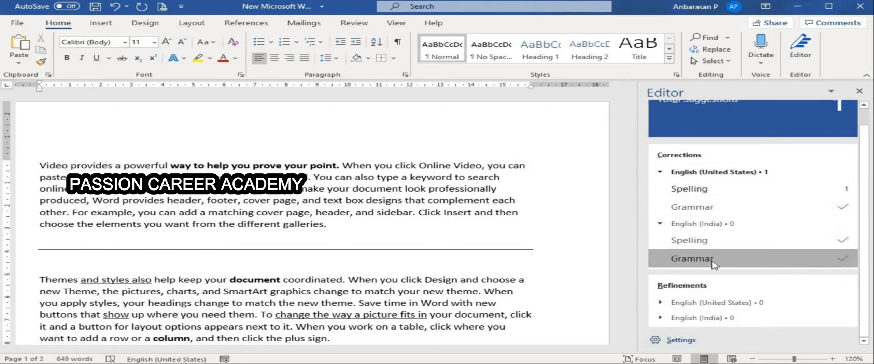
{"action": "scroll", "coordinate": [719, 217], "scroll_direction": "up", "scroll_amount": 1}
{"action": "left_click", "coordinate": [718, 207]}
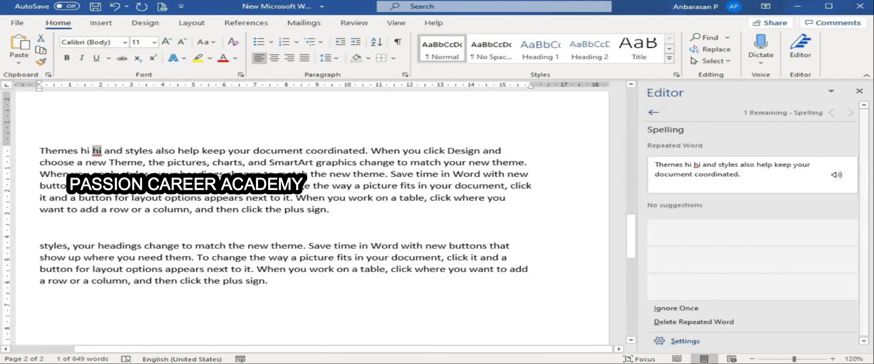
- Delete the repeated "hi" after "Themes hi" on page 2 and finish the spelling review
{"action": "left_click", "coordinate": [102, 151]}
{"action": "key", "text": "BackSpace"}
{"action": "key", "text": "BackSpace"}
{"action": "key", "text": "BackSpace"}
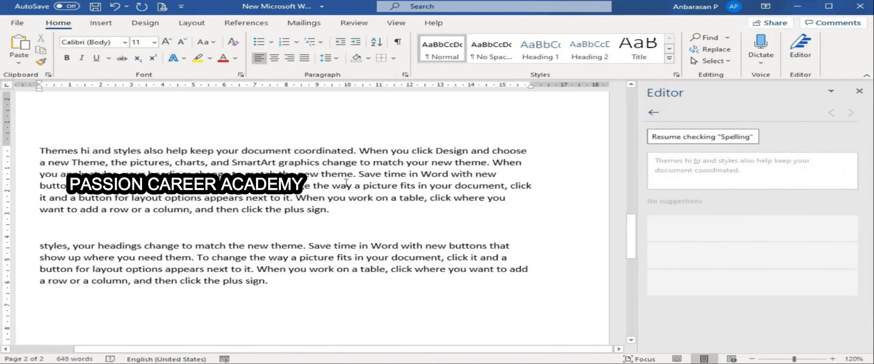
{"action": "left_click", "coordinate": [699, 137]}
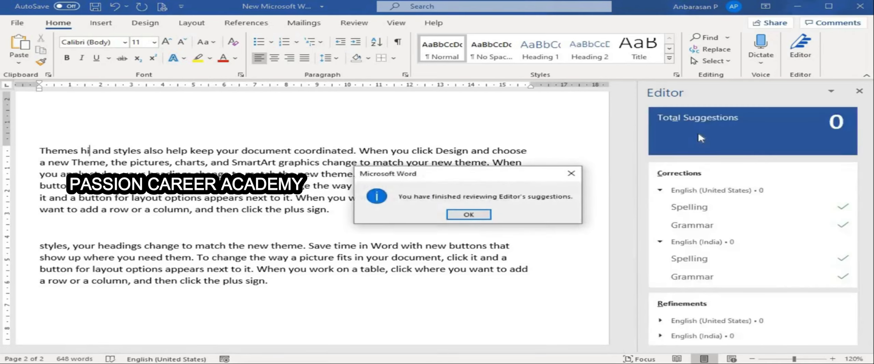
{"action": "left_click", "coordinate": [468, 215]}
- Add the misspelled test sentence "Hi iam a god boy" at the end of the first paragraph on page 1
{"action": "scroll", "coordinate": [424, 214], "scroll_direction": "up", "scroll_amount": 6}
{"action": "scroll", "coordinate": [423, 216], "scroll_direction": "up", "scroll_amount": 5}
{"action": "type", "text": "h"}
{"action": "type", "text": "ifferent galleries. h"}
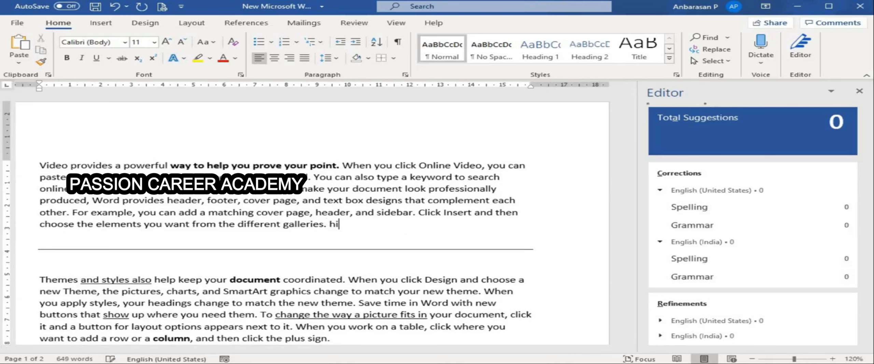
{"action": "type", "text": " iam a g"}
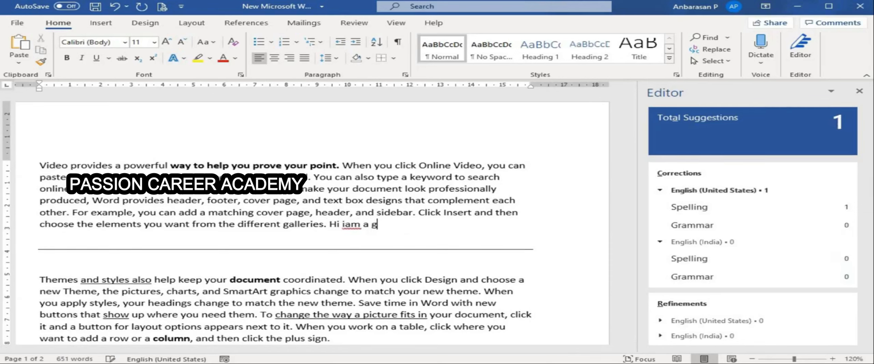
{"action": "type", "text": "od boy"}
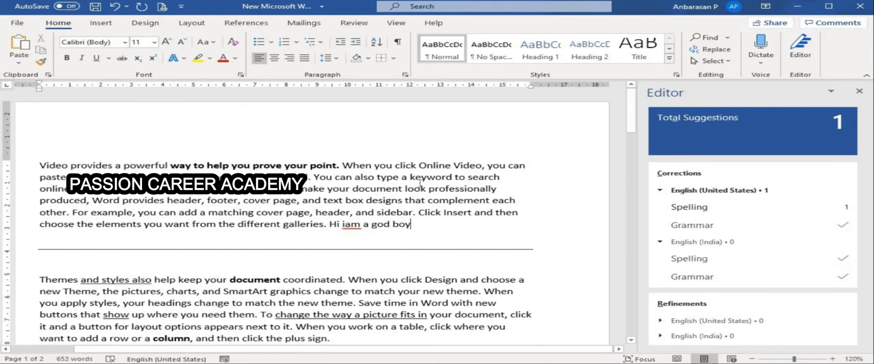
- Open the remaining spelling suggestion and correct "iam" to "I am" in the first paragraph's last sentence
{"action": "left_click", "coordinate": [467, 189]}
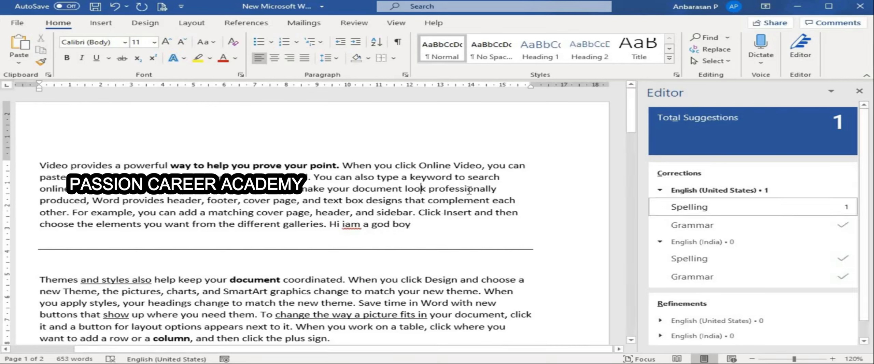
{"action": "left_click", "coordinate": [730, 192]}
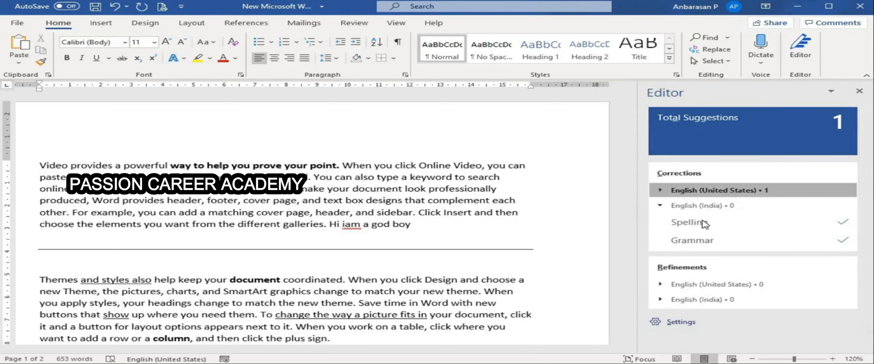
{"action": "left_click", "coordinate": [837, 122]}
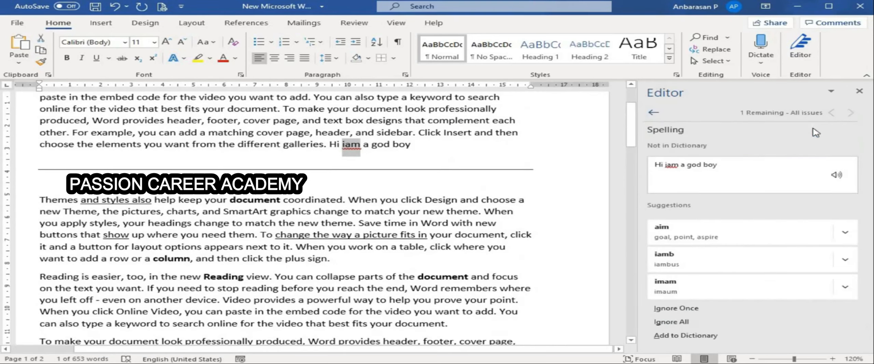
{"action": "left_click", "coordinate": [672, 165]}
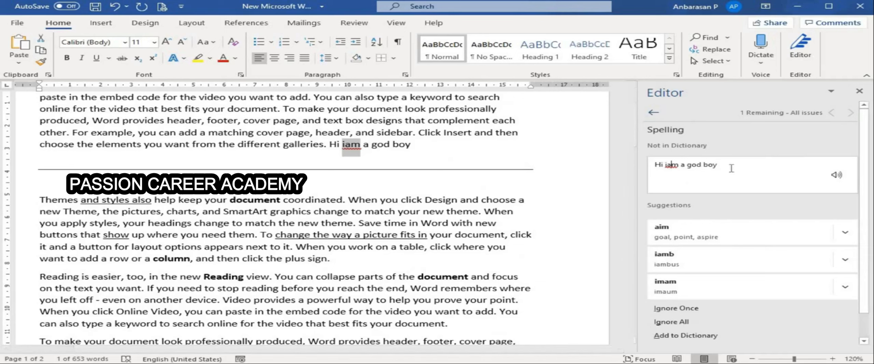
{"action": "left_click", "coordinate": [344, 146]}
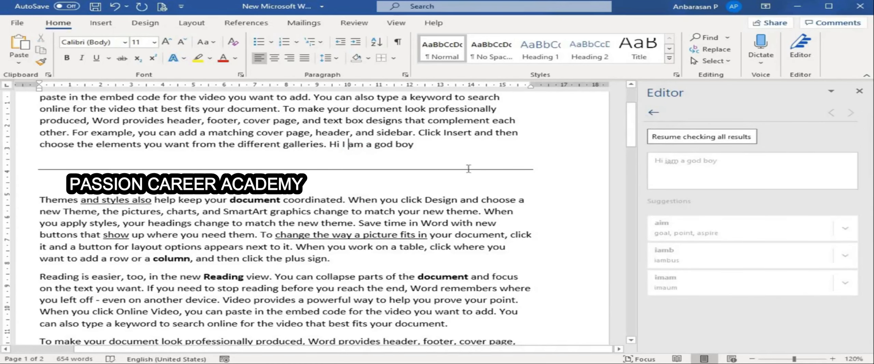
- Insert a new line above the first paragraph on page 1 containing the word "title"
{"action": "scroll", "coordinate": [468, 168], "scroll_direction": "up", "scroll_amount": 3}
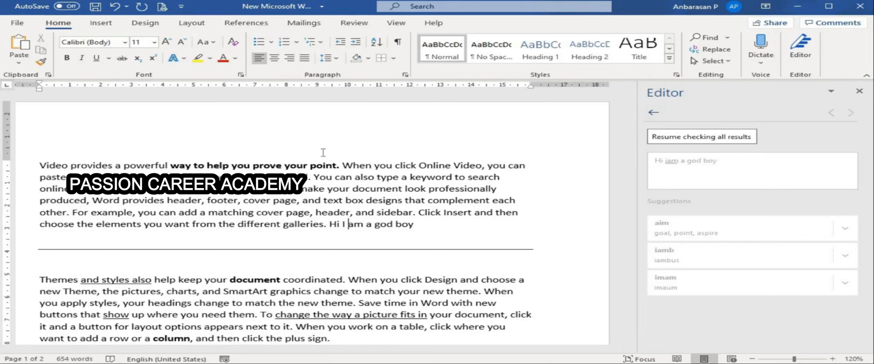
{"action": "left_click", "coordinate": [130, 143]}
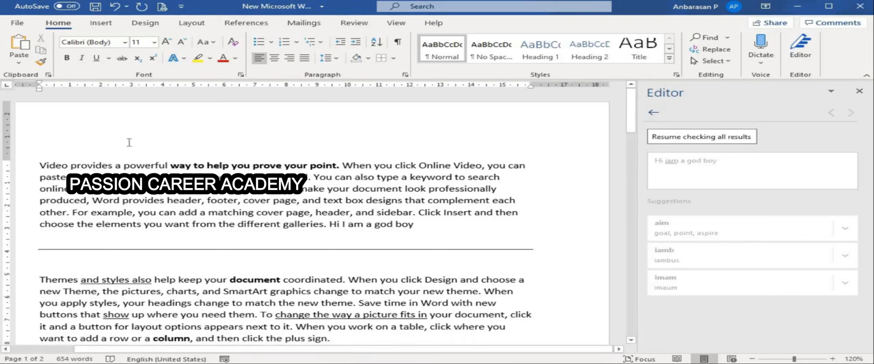
{"action": "left_click", "coordinate": [40, 167]}
{"action": "key", "text": "Return"}
{"action": "key", "text": "Up"}
{"action": "type", "text": "title"}
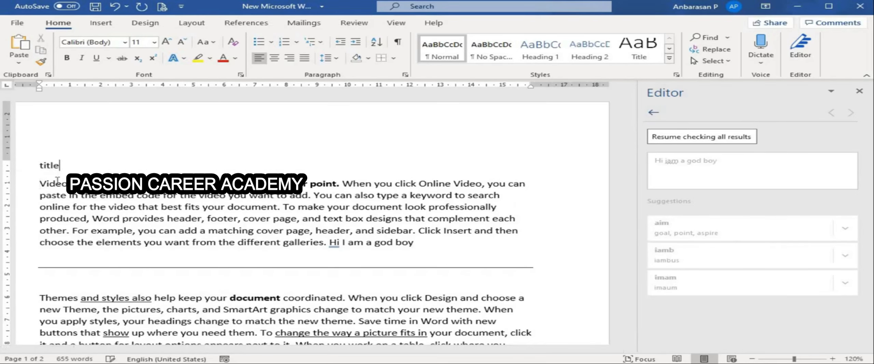
- Convert the title on page 1 to uppercase and center it
{"action": "left_click", "coordinate": [206, 42]}
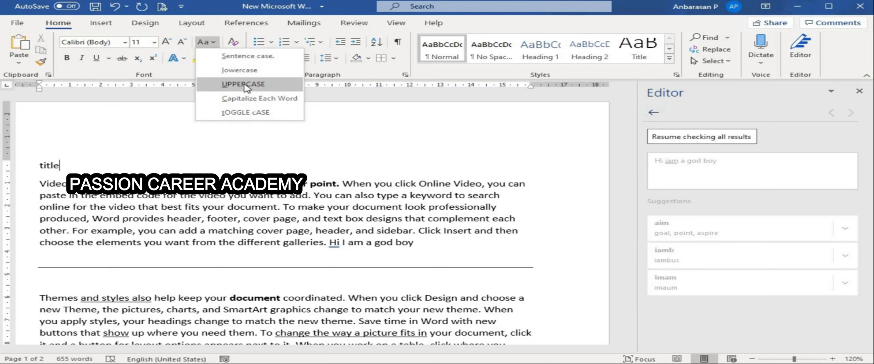
{"action": "left_click", "coordinate": [244, 86]}
{"action": "left_click", "coordinate": [274, 59]}
- Make the page 1 title bold and underlined
{"action": "left_click_drag", "start_coordinate": [311, 166], "coordinate": [263, 162]}
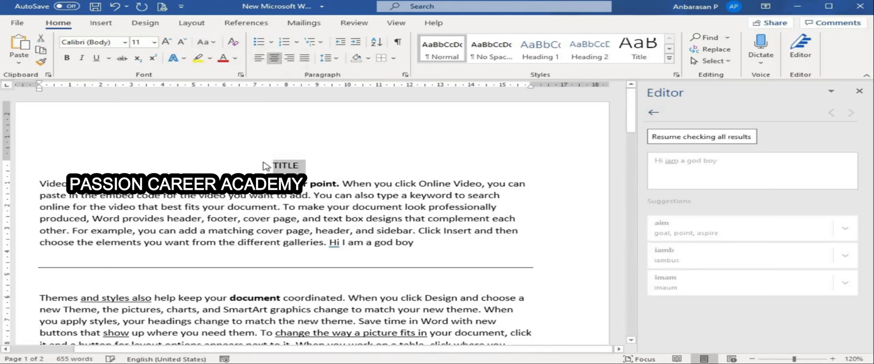
{"action": "left_click", "coordinate": [96, 58]}
{"action": "left_click", "coordinate": [316, 183]}
- Increase the page 1 title's font size to 22 points
{"action": "left_click", "coordinate": [283, 165]}
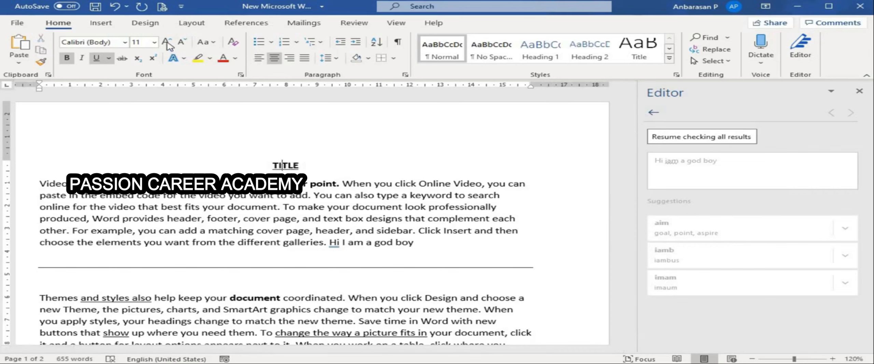
{"action": "left_click", "coordinate": [166, 42]}
{"action": "left_click", "coordinate": [166, 42]}
{"action": "left_click", "coordinate": [167, 42]}
{"action": "left_click", "coordinate": [166, 42]}
{"action": "left_click", "coordinate": [167, 42]}
{"action": "left_click", "coordinate": [167, 42]}
- Add the heading "TITLE 2" on its own line above the first paragraph of page 2
{"action": "scroll", "coordinate": [290, 227], "scroll_direction": "down", "scroll_amount": 2}
{"action": "scroll", "coordinate": [289, 227], "scroll_direction": "down", "scroll_amount": 6}
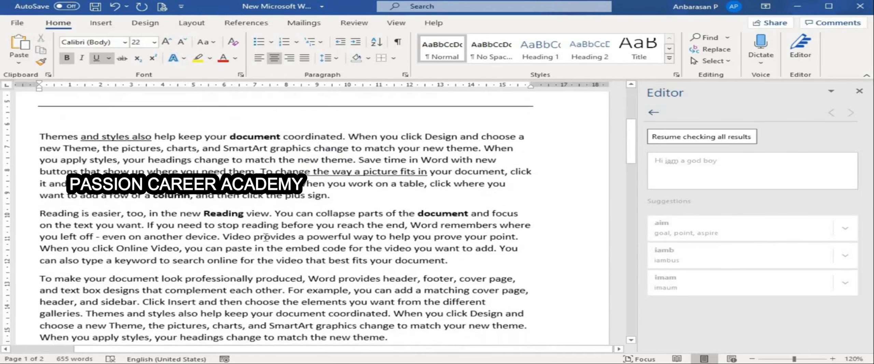
{"action": "left_click", "coordinate": [370, 252]}
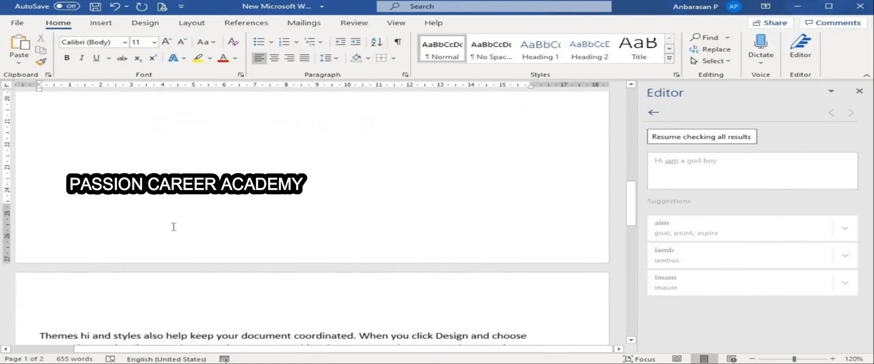
{"action": "scroll", "coordinate": [174, 227], "scroll_direction": "down", "scroll_amount": 3}
{"action": "left_click", "coordinate": [41, 219]}
{"action": "type", "text": "TITLE"}
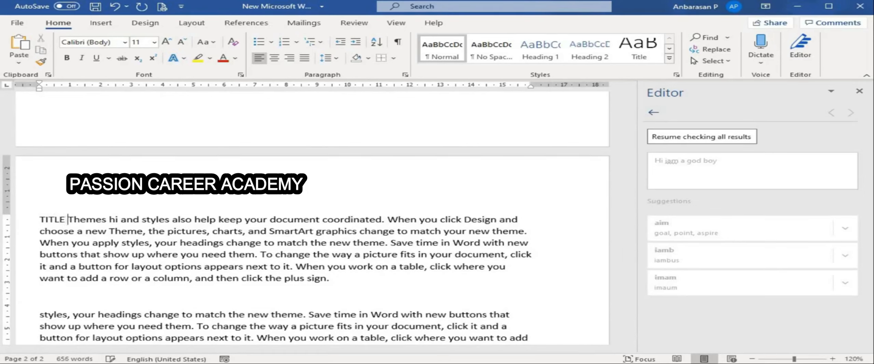
{"action": "type", "text": " 2"}
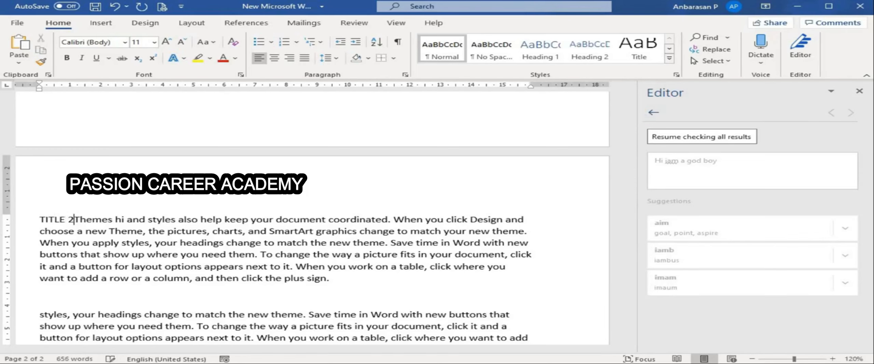
{"action": "key", "text": "Return"}
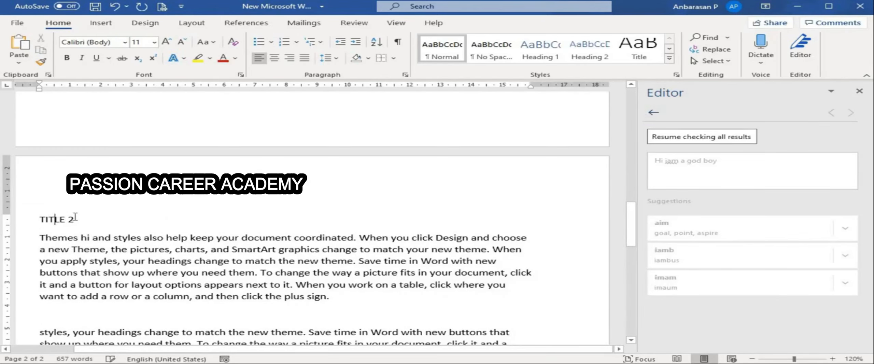
{"action": "scroll", "coordinate": [313, 167], "scroll_direction": "up", "scroll_amount": 10}
{"action": "left_click_drag", "start_coordinate": [314, 168], "coordinate": [260, 169]}
{"action": "scroll", "coordinate": [85, 258], "scroll_direction": "down", "scroll_amount": 5}
{"action": "scroll", "coordinate": [84, 258], "scroll_direction": "down", "scroll_amount": 5}
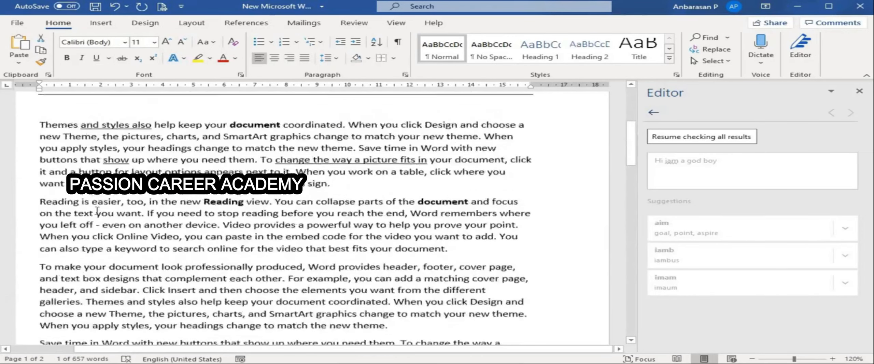
{"action": "scroll", "coordinate": [298, 165], "scroll_direction": "up", "scroll_amount": 5}
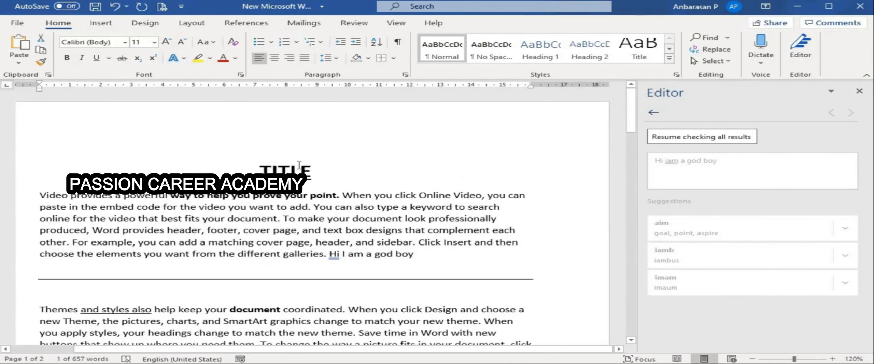
- Try copying the page 1 title's formatting to the "TITLE 2" heading on page 2 with Format Painter, and undo it
{"action": "left_click_drag", "start_coordinate": [318, 171], "coordinate": [261, 170]}
{"action": "left_click", "coordinate": [41, 62]}
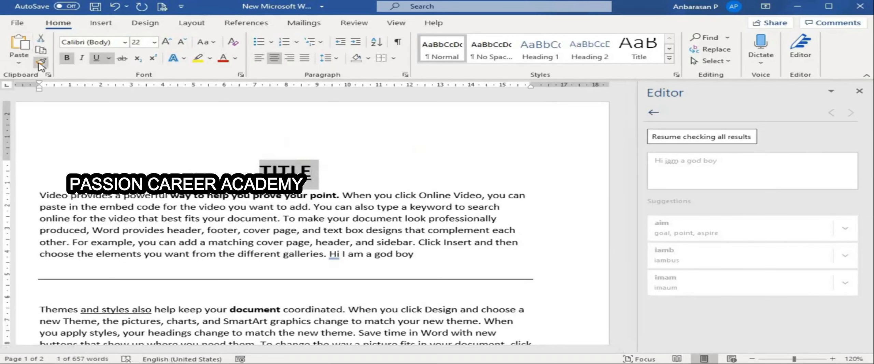
{"action": "scroll", "coordinate": [99, 230], "scroll_direction": "down", "scroll_amount": 10}
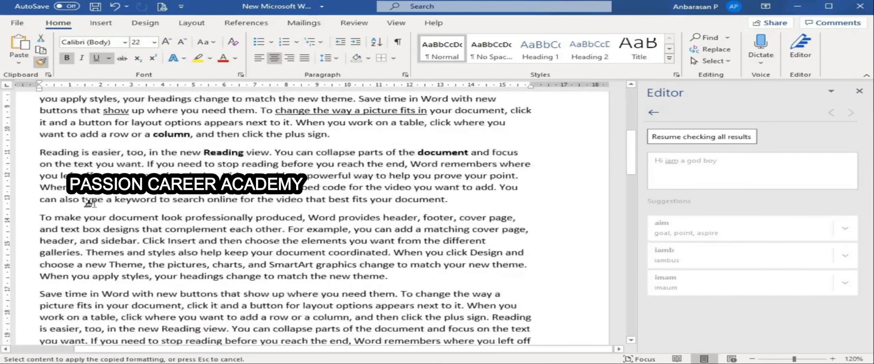
{"action": "scroll", "coordinate": [99, 230], "scroll_direction": "down", "scroll_amount": 5}
{"action": "mouse_move", "coordinate": [49, 170]}
{"action": "left_mouse_down"}
{"action": "mouse_move", "coordinate": [222, 177]}
{"action": "mouse_move", "coordinate": [40, 170]}
{"action": "left_mouse_up"}
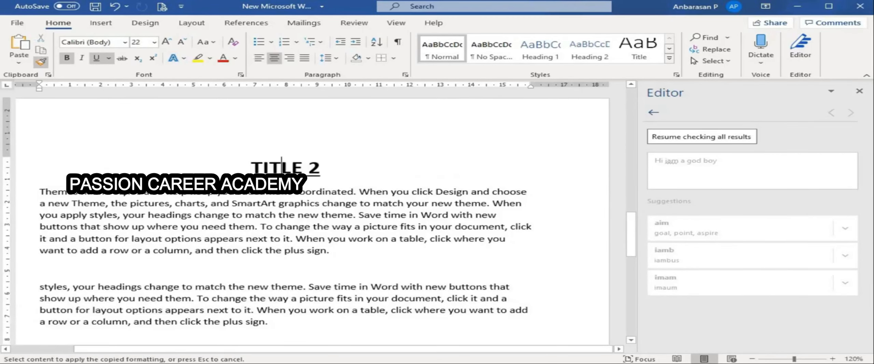
{"action": "key", "text": "ctrl+z"}
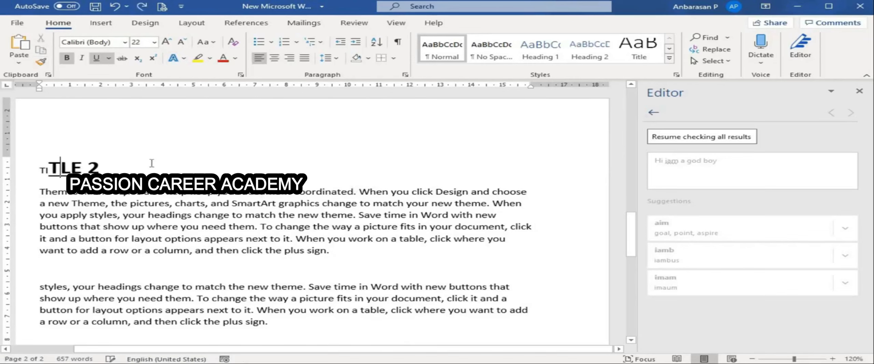
{"action": "key", "text": "ctrl+z"}
- Copy the page 1 title's formatting and apply it to the whole "TITLE 2" heading on page 2
{"action": "scroll", "coordinate": [144, 169], "scroll_direction": "up", "scroll_amount": 15}
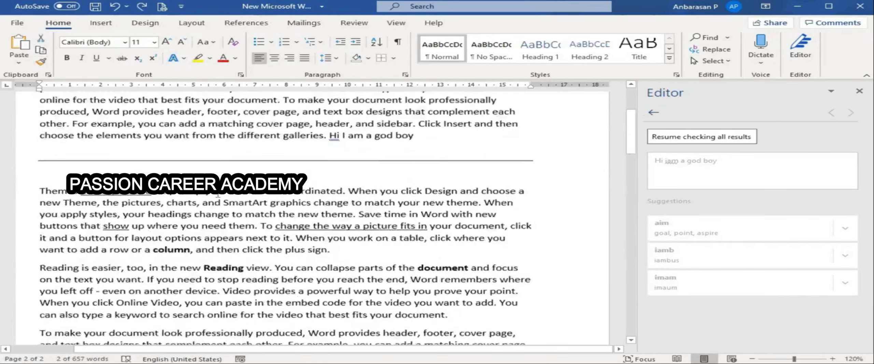
{"action": "left_click", "coordinate": [292, 168]}
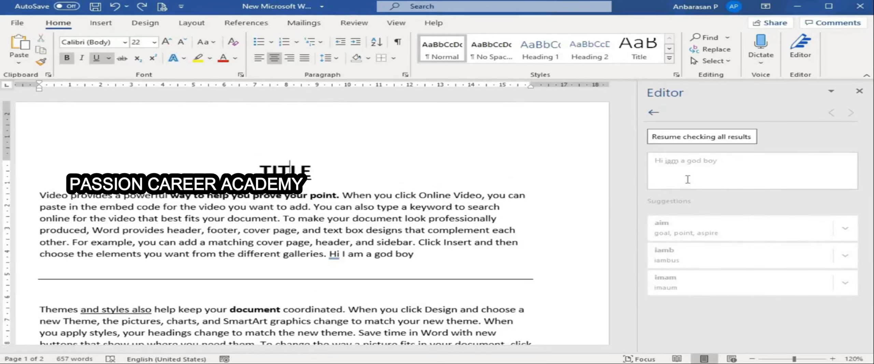
{"action": "double_click", "coordinate": [401, 175]}
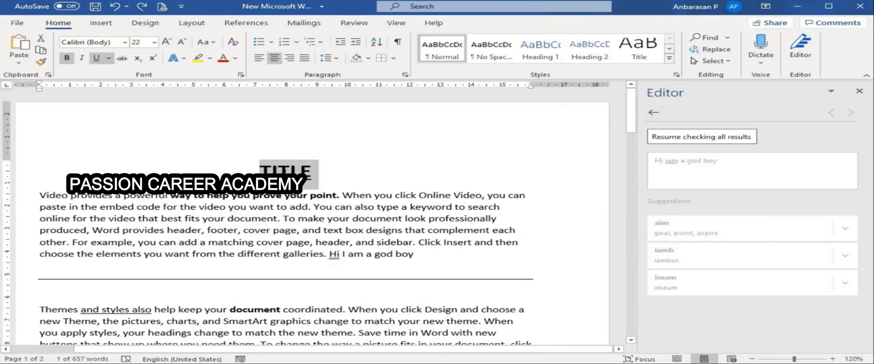
{"action": "scroll", "coordinate": [70, 163], "scroll_direction": "down", "scroll_amount": 15}
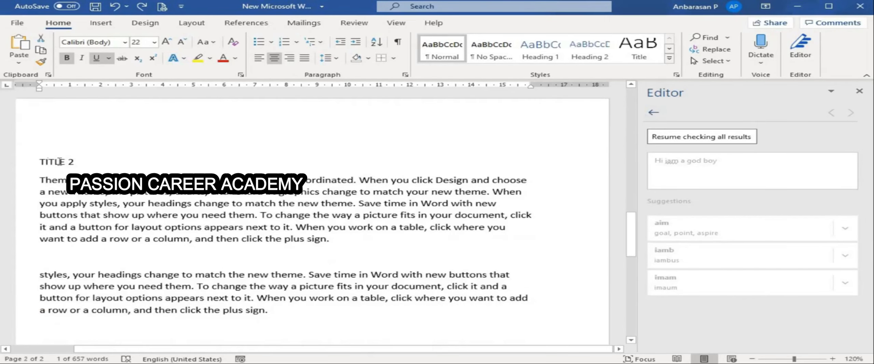
{"action": "triple_click", "coordinate": [43, 161]}
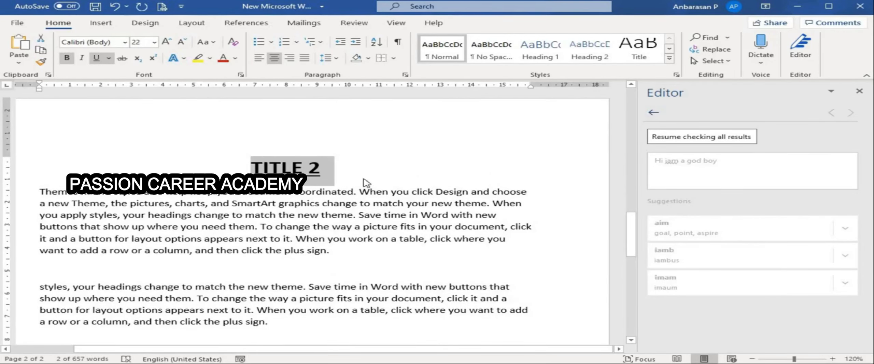
{"action": "left_click", "coordinate": [300, 168]}
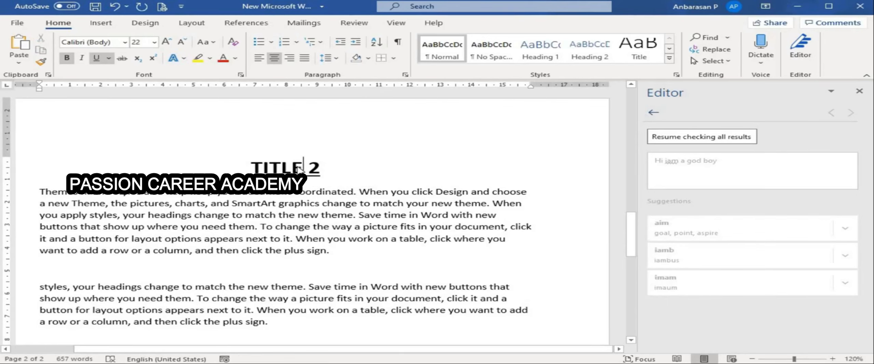
- Apply the page 1 title's formatting to the word "Themes" at the start of the second paragraph
{"action": "scroll", "coordinate": [299, 168], "scroll_direction": "up", "scroll_amount": 5}
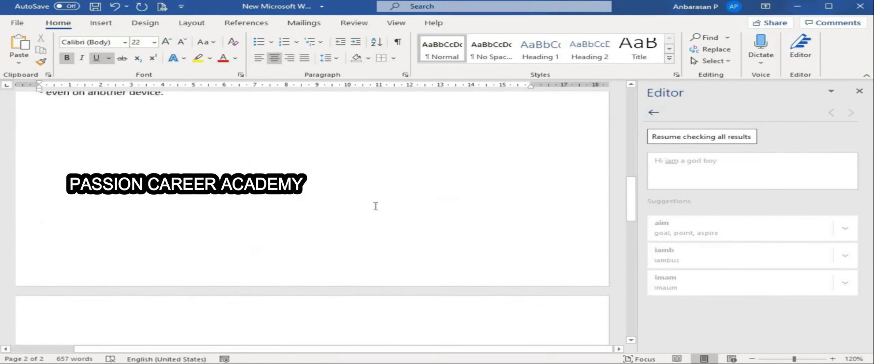
{"action": "left_click_drag", "start_coordinate": [244, 172], "coordinate": [321, 174]}
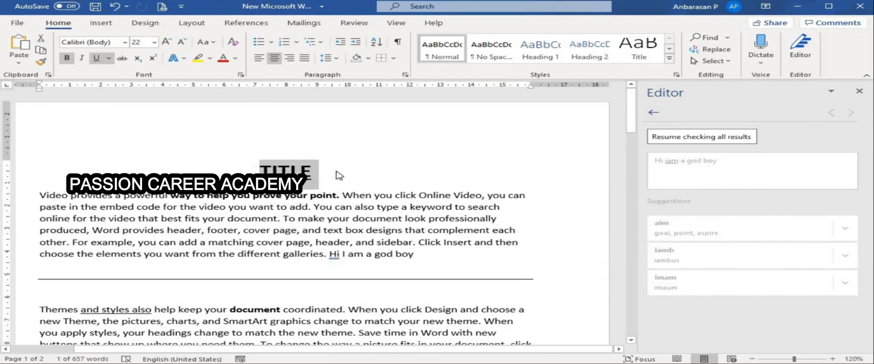
{"action": "scroll", "coordinate": [93, 263], "scroll_direction": "down", "scroll_amount": 3}
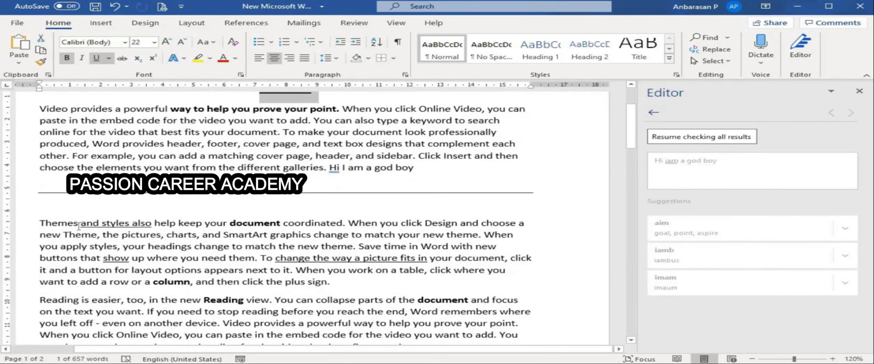
{"action": "double_click", "coordinate": [47, 223]}
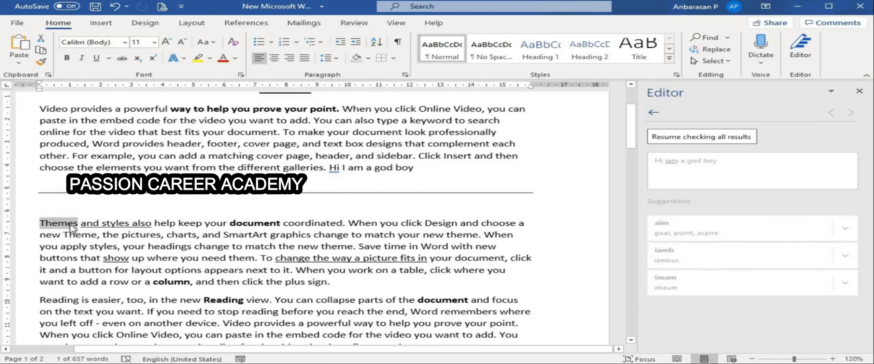
{"action": "key", "text": "ctrl+shift+v"}
{"action": "scroll", "coordinate": [290, 164], "scroll_direction": "up", "scroll_amount": 3}
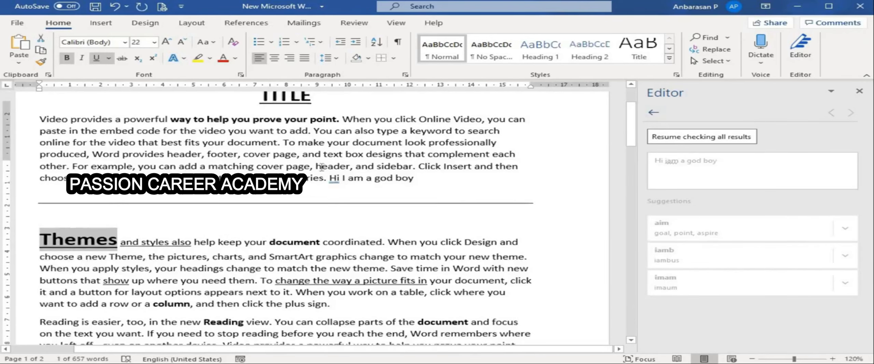
{"action": "scroll", "coordinate": [306, 209], "scroll_direction": "down", "scroll_amount": 2}
{"action": "left_click", "coordinate": [77, 257]}
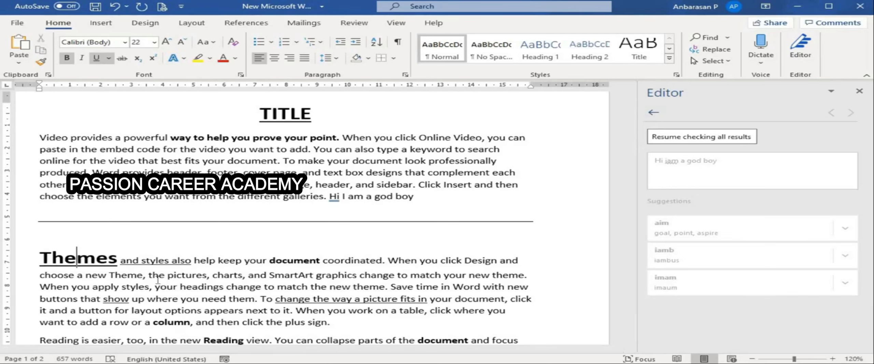
- Try selecting parts of the first paragraph on page 1 with ordinary line-by-line text selection
{"action": "scroll", "coordinate": [158, 281], "scroll_direction": "down", "scroll_amount": 15}
{"action": "scroll", "coordinate": [157, 280], "scroll_direction": "up", "scroll_amount": 10}
{"action": "scroll", "coordinate": [158, 280], "scroll_direction": "up", "scroll_amount": 5}
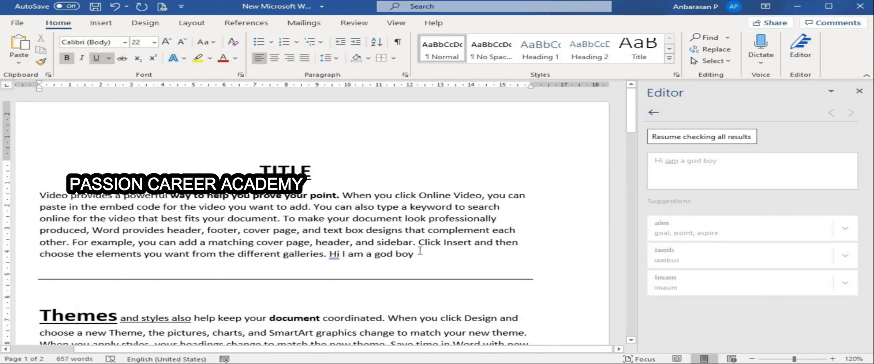
{"action": "left_click_drag", "start_coordinate": [415, 254], "coordinate": [45, 196]}
{"action": "left_click", "coordinate": [283, 220]}
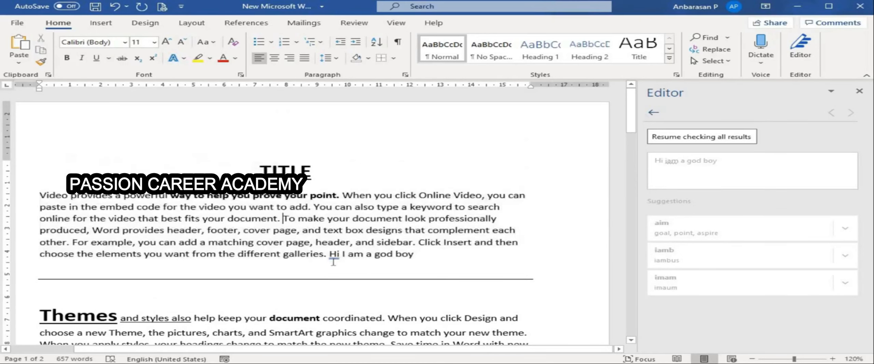
{"action": "left_click_drag", "start_coordinate": [309, 256], "coordinate": [287, 198]}
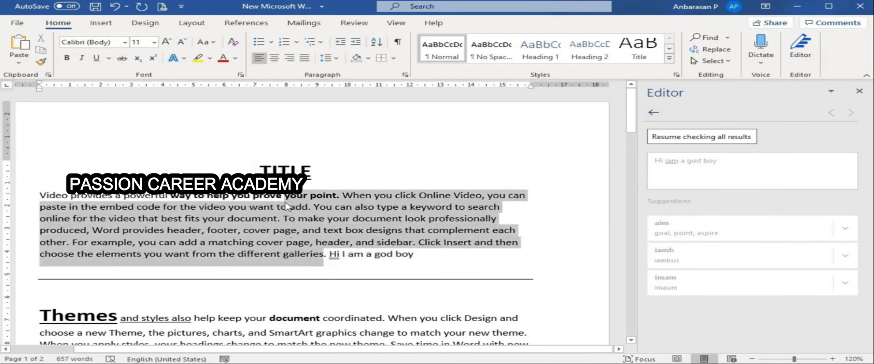
{"action": "left_click", "coordinate": [300, 254]}
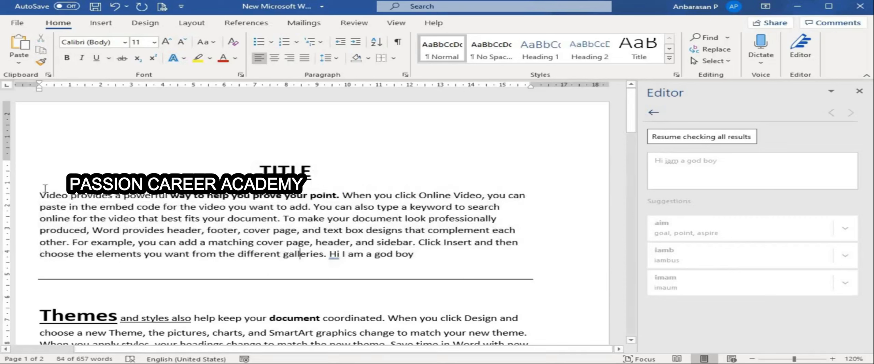
- Select a vertical block covering the first paragraph's left third, as wide as "Video provides a powerful", and highlight it yellow
{"action": "left_click_drag", "start_coordinate": [39, 196], "coordinate": [169, 198]}
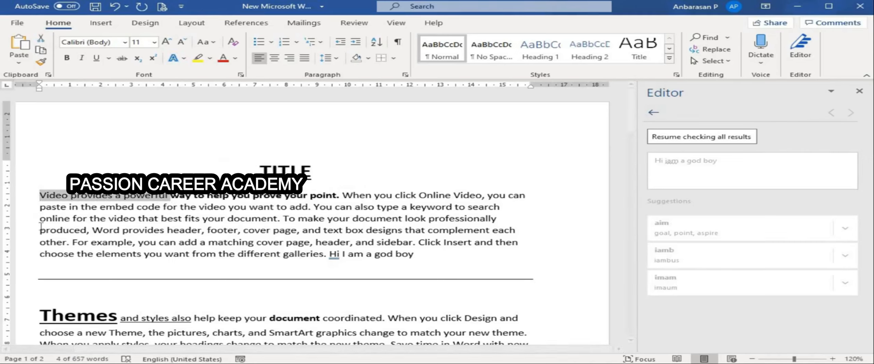
{"action": "left_click", "coordinate": [39, 194]}
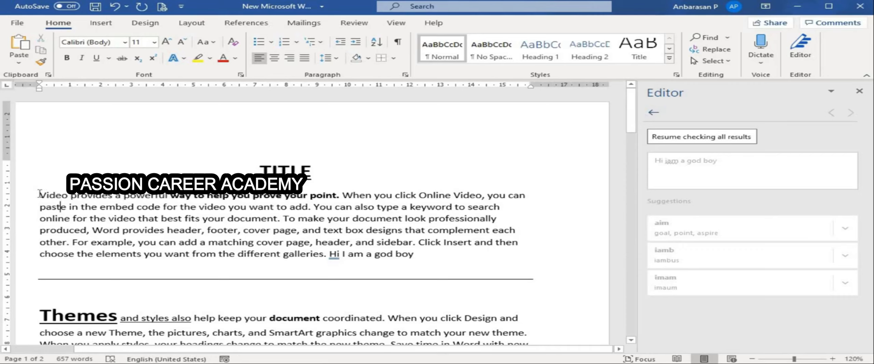
{"action": "left_click_drag", "start_coordinate": [39, 194], "coordinate": [171, 253]}
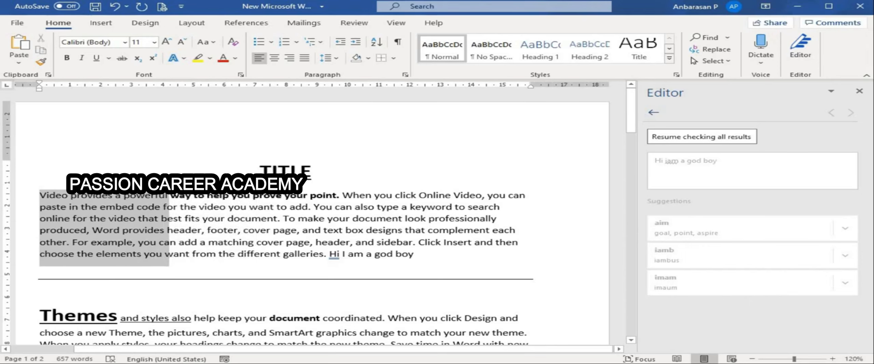
{"action": "left_click", "coordinate": [198, 59]}
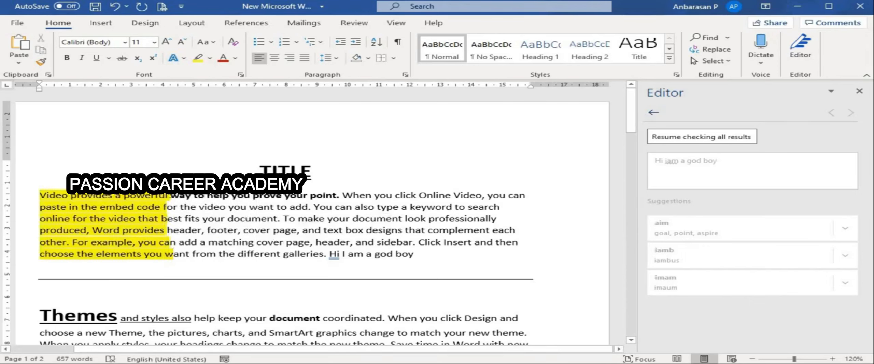
- Select the middle vertical block of the first paragraph, beside the yellow block, and highlight it green
{"action": "left_click_drag", "start_coordinate": [169, 198], "coordinate": [162, 212]}
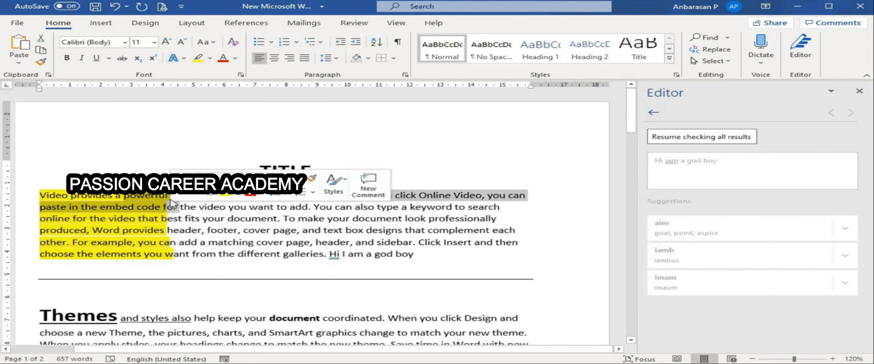
{"action": "left_click", "coordinate": [163, 212]}
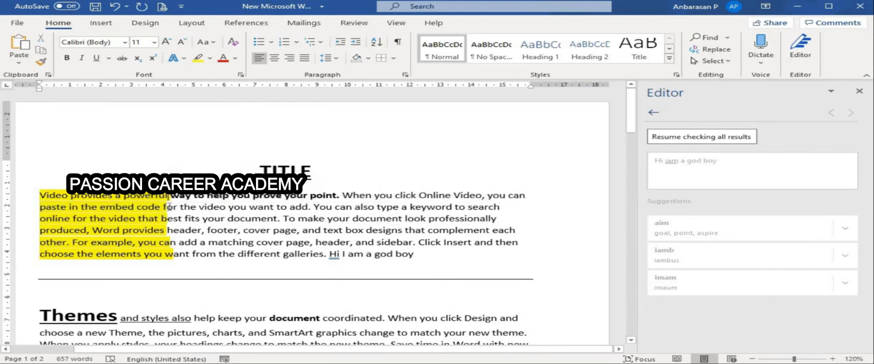
{"action": "left_click_drag", "start_coordinate": [168, 193], "coordinate": [306, 265]}
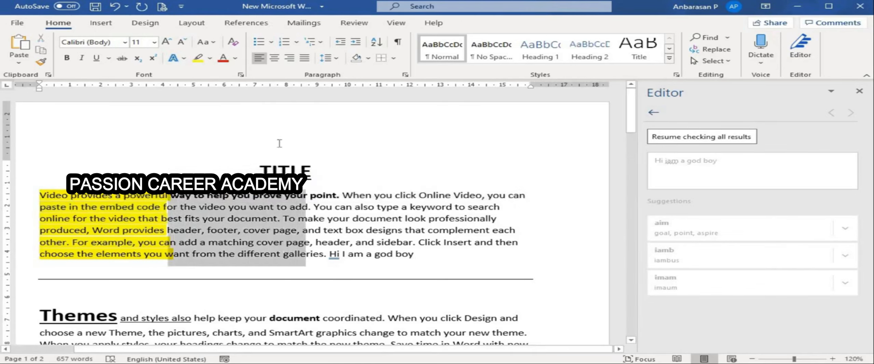
{"action": "left_click", "coordinate": [210, 58]}
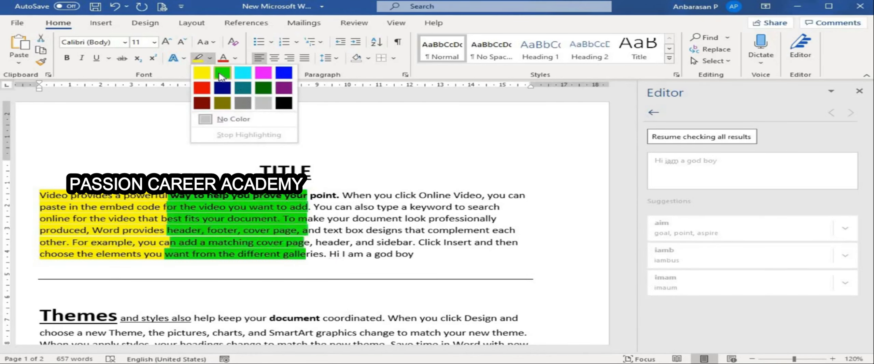
{"action": "left_click", "coordinate": [223, 72]}
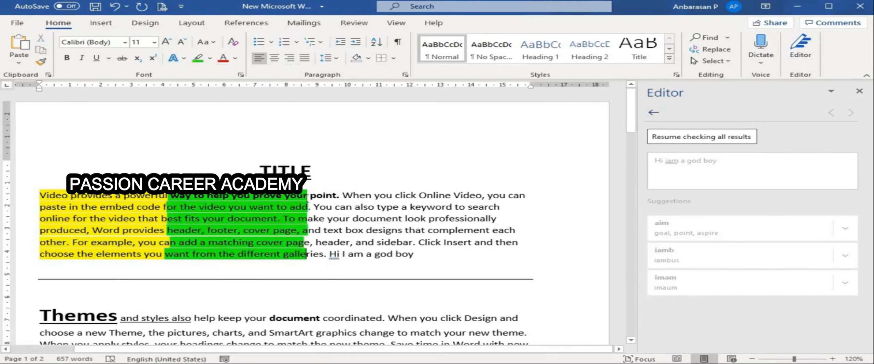
- Select the remaining vertical block of the first paragraph, color its text red and highlight it turquoise
{"action": "left_click_drag", "start_coordinate": [317, 242], "coordinate": [333, 252]}
{"action": "left_click", "coordinate": [307, 191]}
{"action": "left_click_drag", "start_coordinate": [316, 229], "coordinate": [529, 264]}
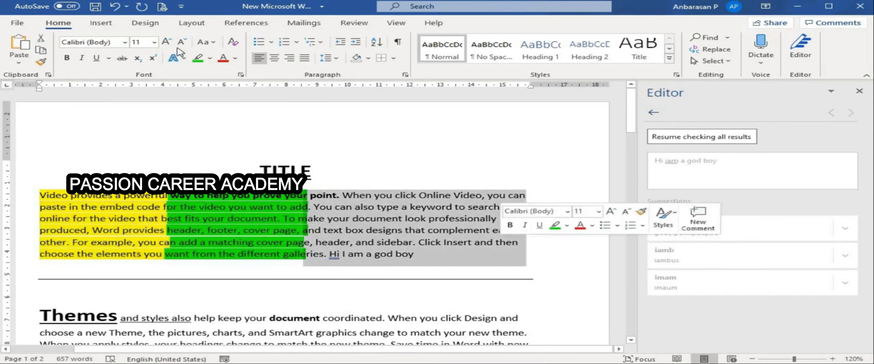
{"action": "left_click", "coordinate": [210, 58]}
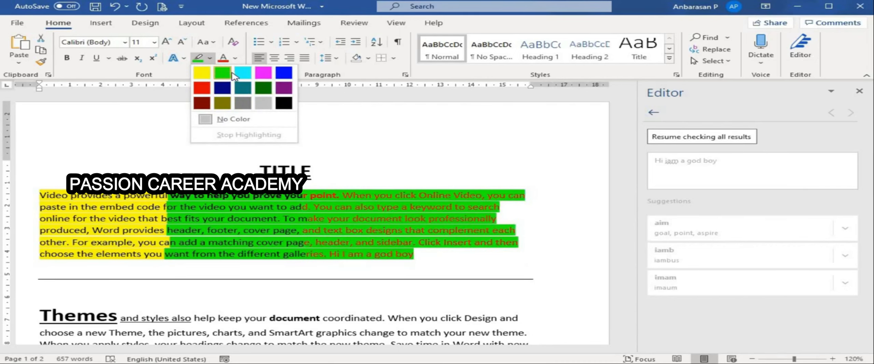
{"action": "left_click", "coordinate": [238, 74]}
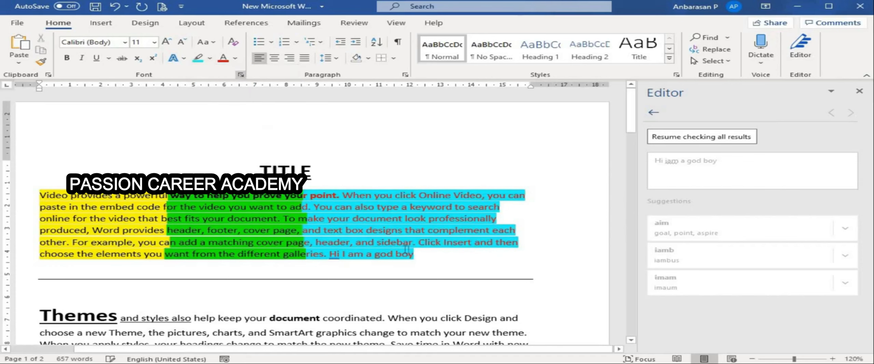
{"action": "scroll", "coordinate": [286, 237], "scroll_direction": "down", "scroll_amount": 2}
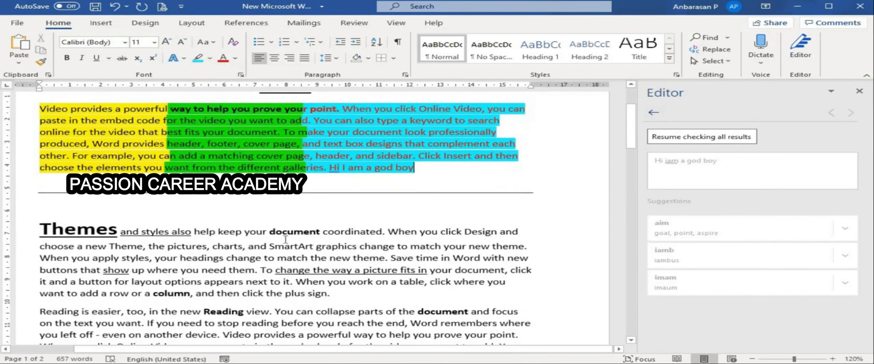
{"action": "scroll", "coordinate": [287, 238], "scroll_direction": "up", "scroll_amount": 2}
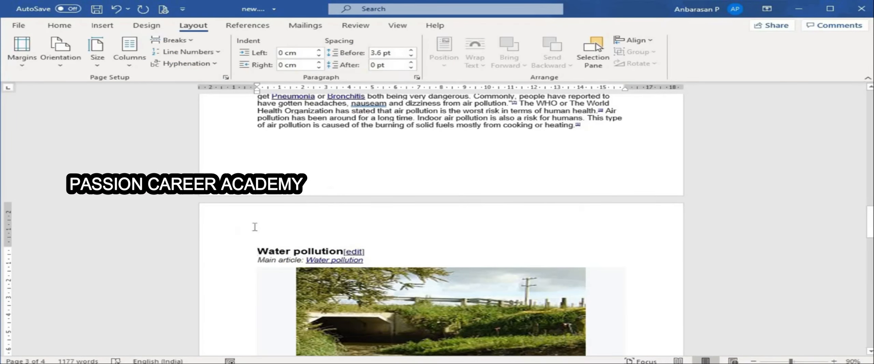
{"action": "scroll", "coordinate": [261, 235], "scroll_direction": "up", "scroll_amount": 20}
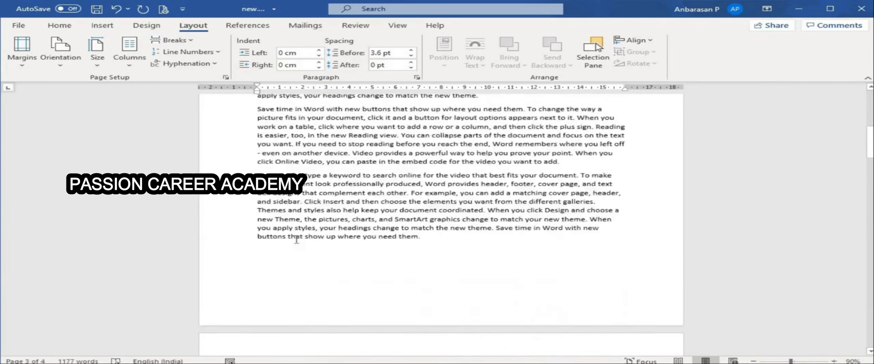
- Look through the document's pages, from the sample text to the Air Pollution and Water pollution sections
{"action": "scroll", "coordinate": [296, 239], "scroll_direction": "down", "scroll_amount": 20}
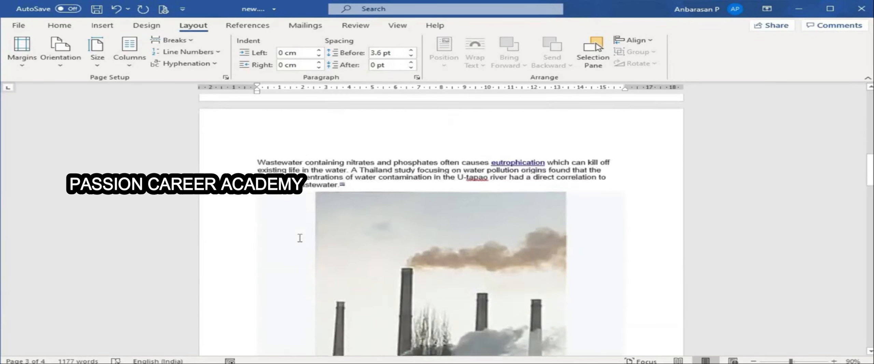
{"action": "scroll", "coordinate": [299, 240], "scroll_direction": "up", "scroll_amount": 10}
{"action": "scroll", "coordinate": [299, 239], "scroll_direction": "down", "scroll_amount": 15}
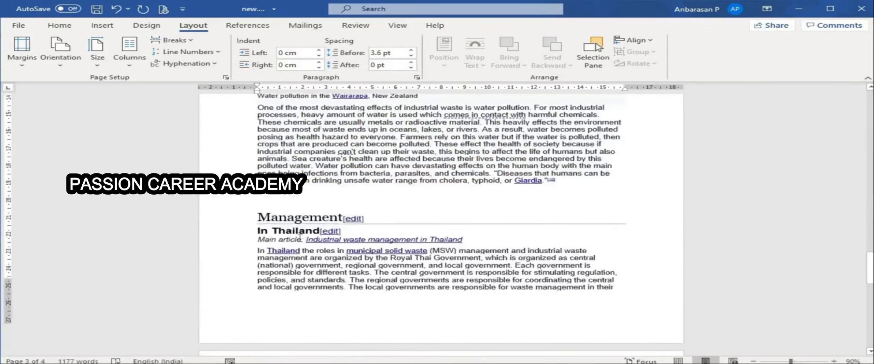
{"action": "scroll", "coordinate": [301, 238], "scroll_direction": "up", "scroll_amount": 5}
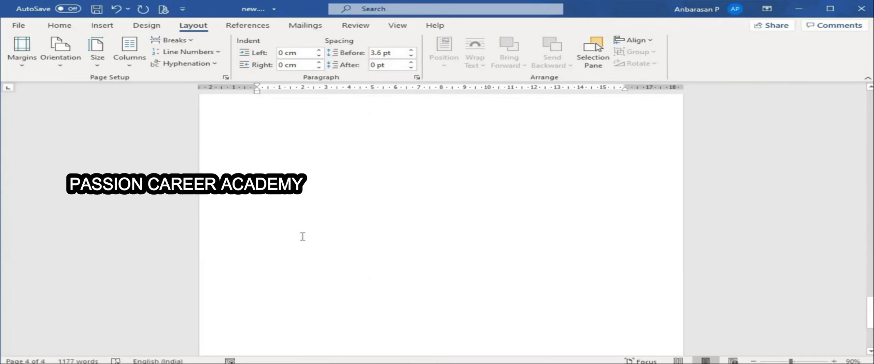
{"action": "scroll", "coordinate": [302, 236], "scroll_direction": "up", "scroll_amount": 10}
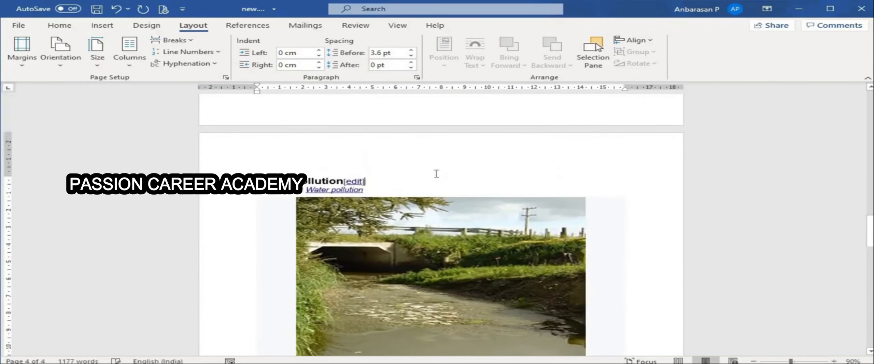
{"action": "double_click", "coordinate": [436, 174]}
{"action": "scroll", "coordinate": [444, 180], "scroll_direction": "up", "scroll_amount": 1}
{"action": "scroll", "coordinate": [486, 179], "scroll_direction": "up", "scroll_amount": 4}
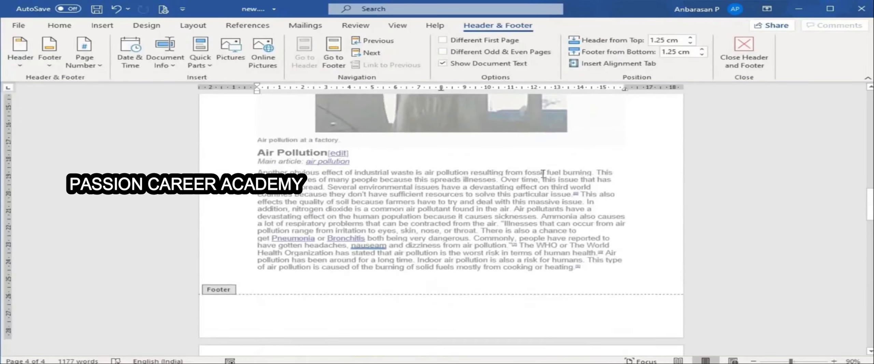
{"action": "double_click", "coordinate": [543, 174]}
{"action": "scroll", "coordinate": [541, 205], "scroll_direction": "down", "scroll_amount": 5}
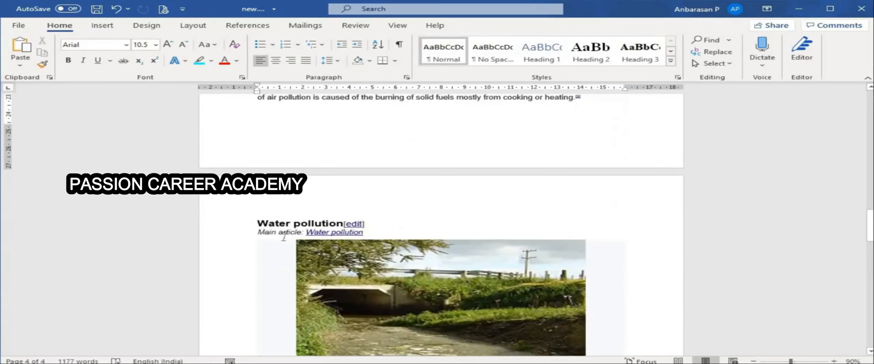
{"action": "left_click", "coordinate": [498, 279]}
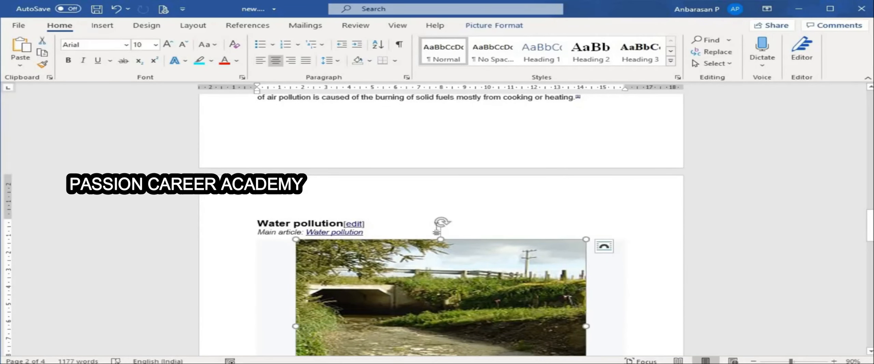
{"action": "left_click", "coordinate": [523, 221]}
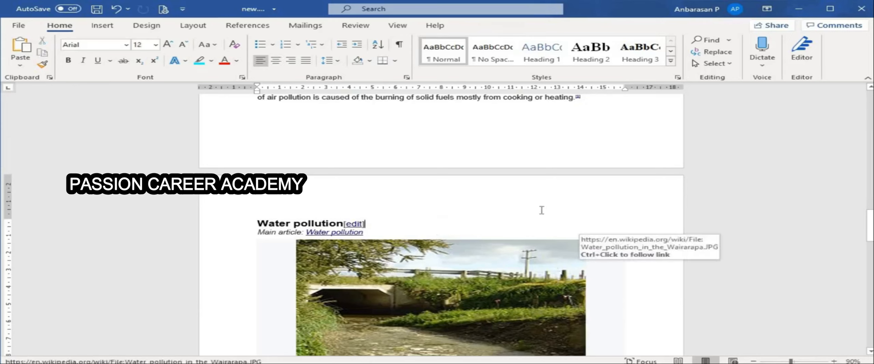
{"action": "left_click", "coordinate": [576, 161]}
{"action": "left_click", "coordinate": [601, 232]}
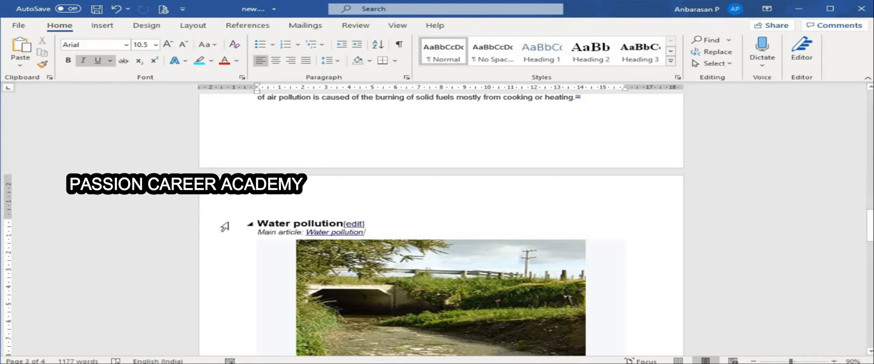
{"action": "key", "text": "Down"}
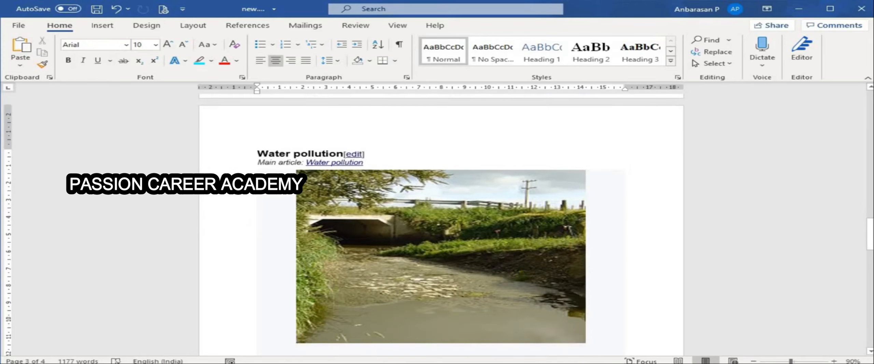
{"action": "scroll", "coordinate": [255, 185], "scroll_direction": "up", "scroll_amount": 2}
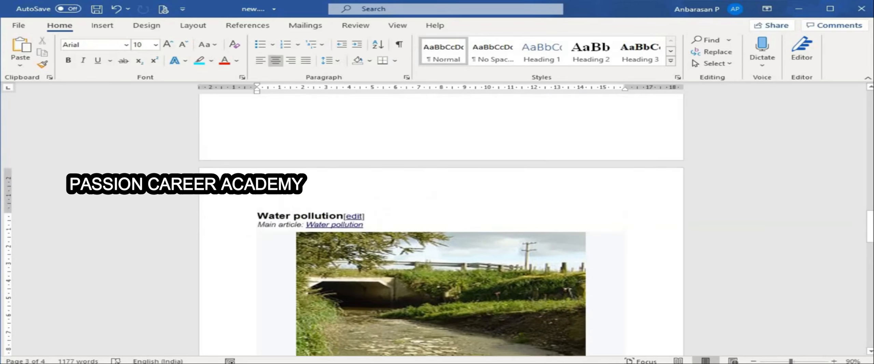
- Insert a Next Page section break directly before the "Water pollution" heading
{"action": "left_click", "coordinate": [262, 218]}
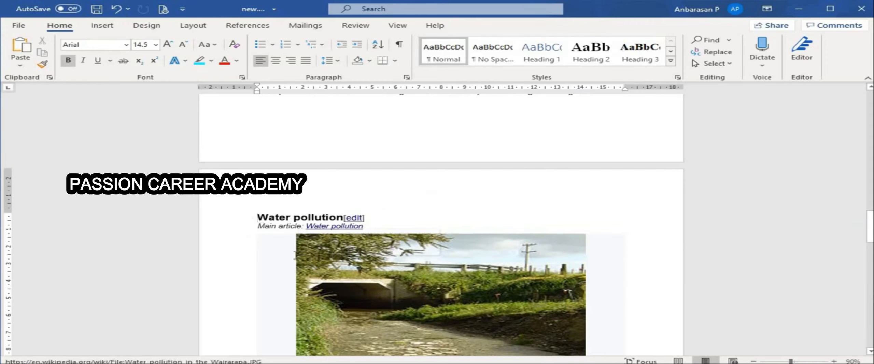
{"action": "left_click", "coordinate": [192, 26]}
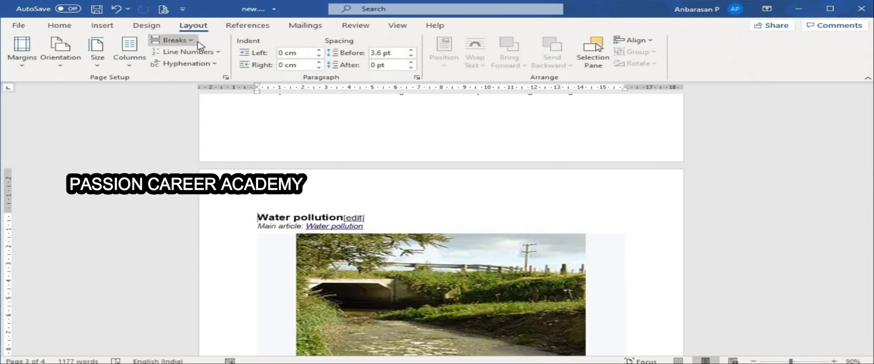
{"action": "left_click", "coordinate": [175, 40]}
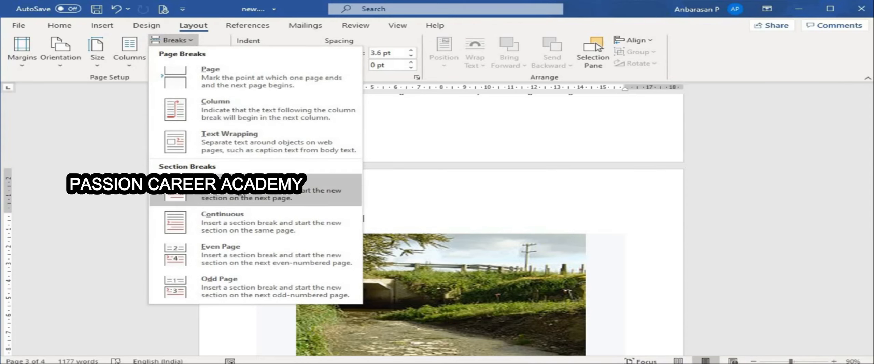
{"action": "left_click", "coordinate": [240, 194]}
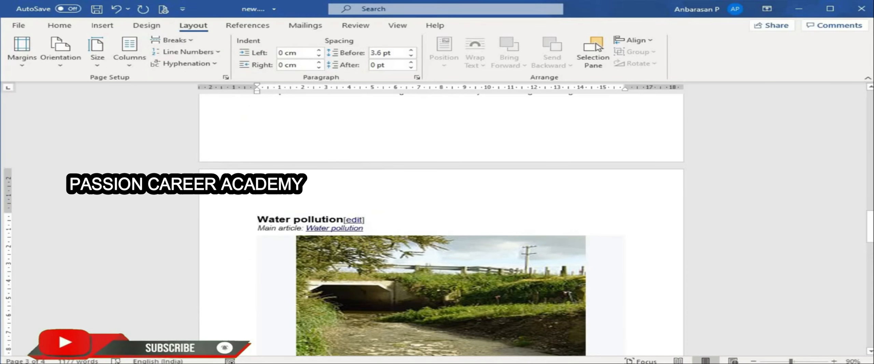
- Set the page orientation to Landscape for the section starting at the "Water pollution" heading
{"action": "scroll", "coordinate": [345, 283], "scroll_direction": "up", "scroll_amount": 5}
{"action": "scroll", "coordinate": [345, 282], "scroll_direction": "down", "scroll_amount": 5}
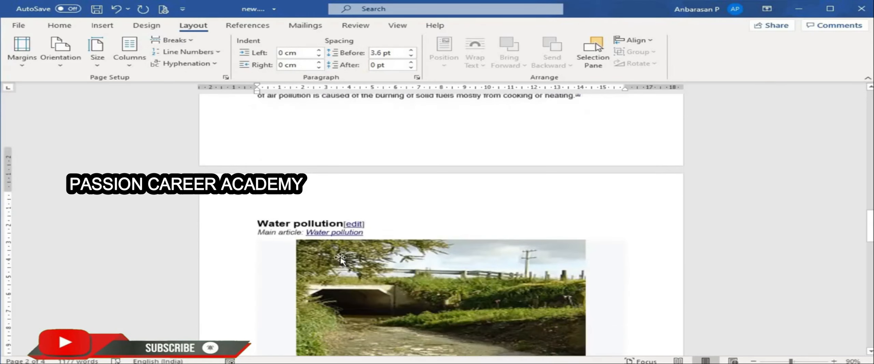
{"action": "scroll", "coordinate": [341, 259], "scroll_direction": "down", "scroll_amount": 1}
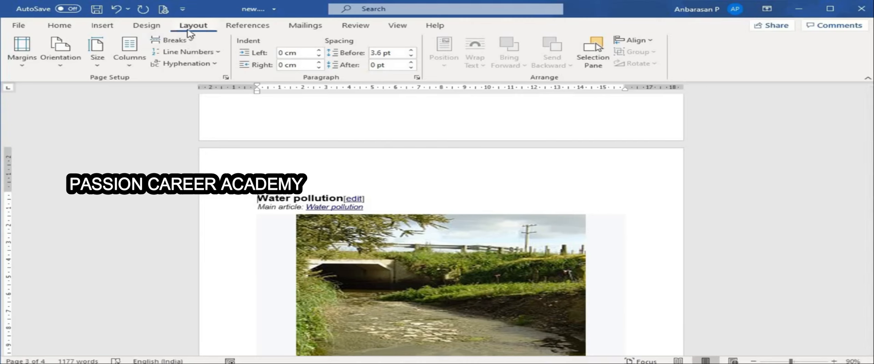
{"action": "left_click", "coordinate": [60, 57]}
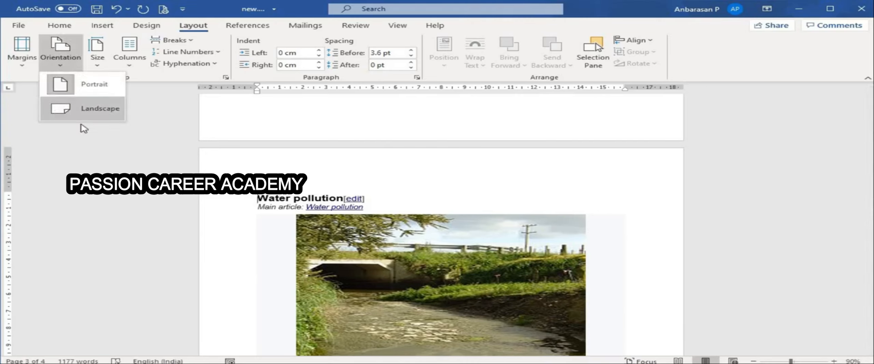
{"action": "left_click", "coordinate": [76, 115]}
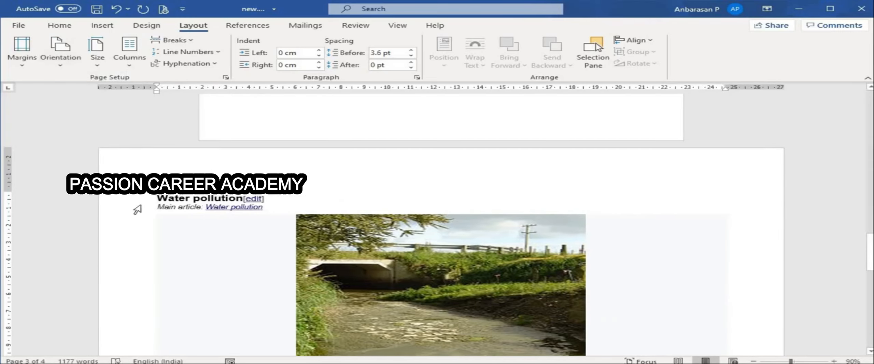
- Insert a section break at the start of the final page, before "this polluted water"
{"action": "scroll", "coordinate": [138, 209], "scroll_direction": "up", "scroll_amount": 15}
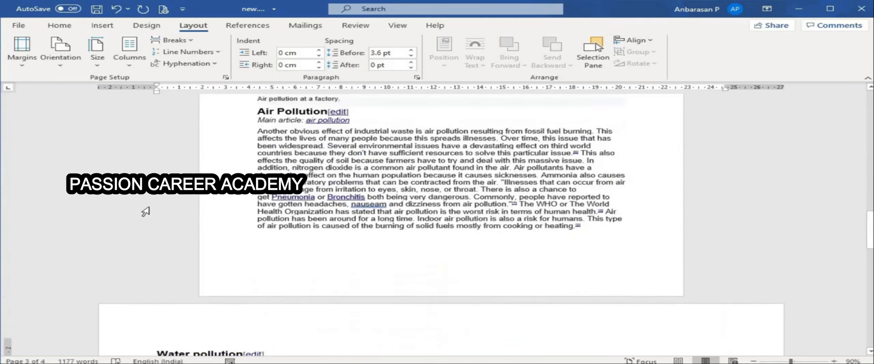
{"action": "scroll", "coordinate": [145, 212], "scroll_direction": "down", "scroll_amount": 15}
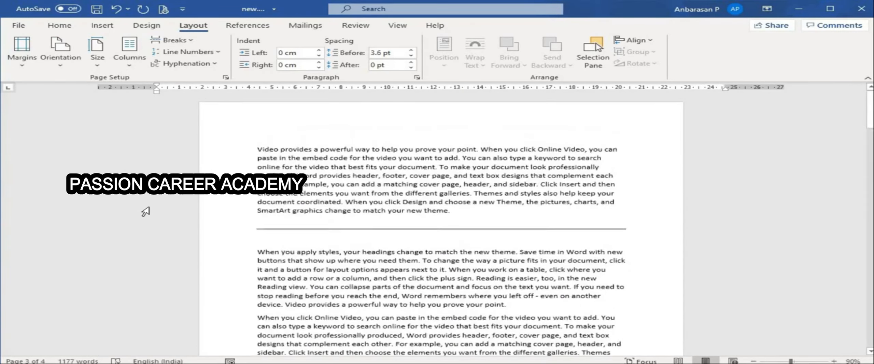
{"action": "scroll", "coordinate": [146, 212], "scroll_direction": "down", "scroll_amount": 15}
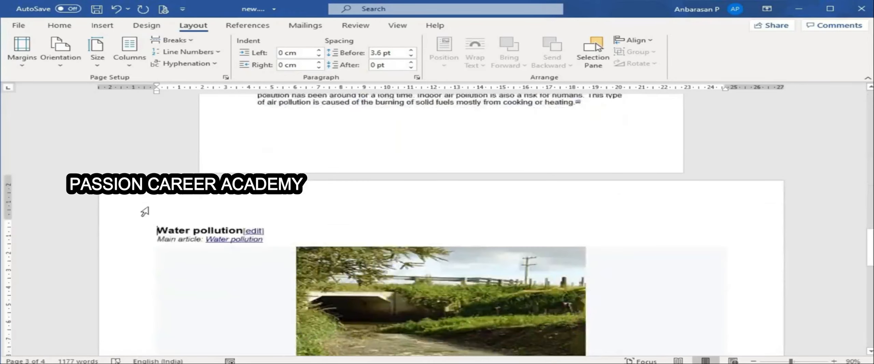
{"action": "scroll", "coordinate": [159, 200], "scroll_direction": "down", "scroll_amount": 2}
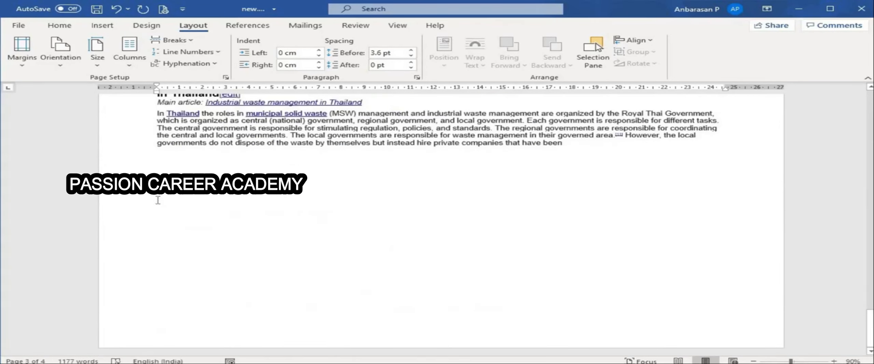
{"action": "scroll", "coordinate": [152, 199], "scroll_direction": "up", "scroll_amount": 5}
{"action": "left_click", "coordinate": [152, 199]}
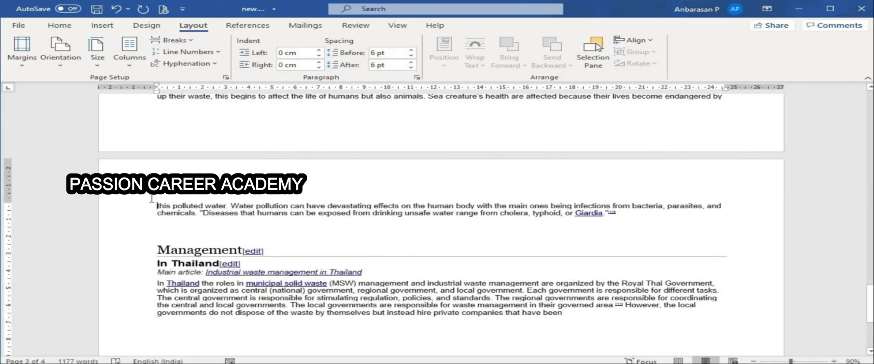
{"action": "left_click", "coordinate": [200, 53]}
{"action": "left_click", "coordinate": [173, 40]}
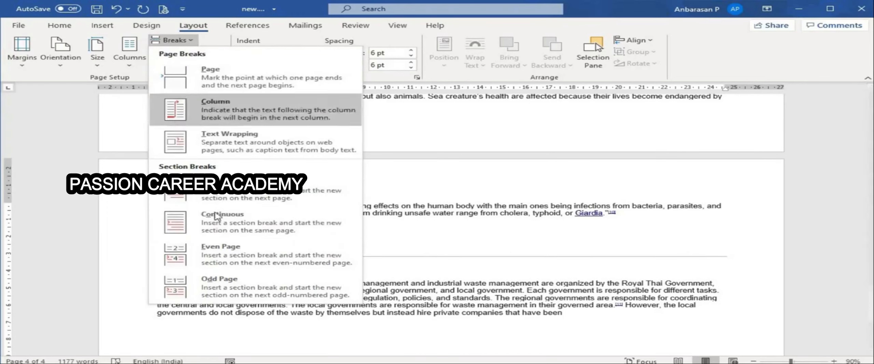
{"action": "left_click", "coordinate": [214, 135]}
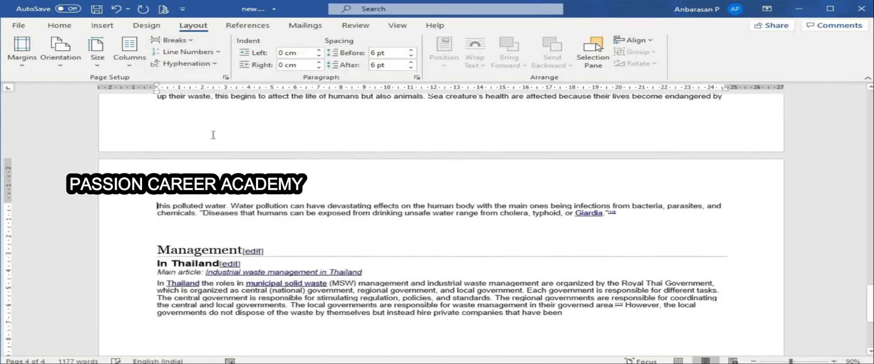
- Set the last section's page orientation to Portrait and save the document
{"action": "left_click", "coordinate": [60, 51]}
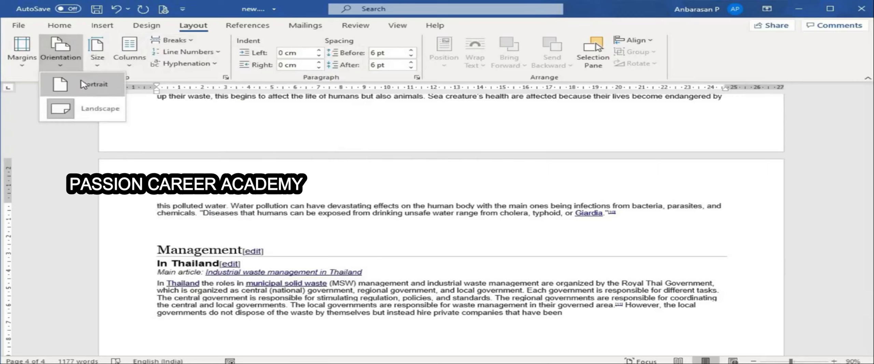
{"action": "left_click", "coordinate": [83, 84]}
{"action": "scroll", "coordinate": [387, 166], "scroll_direction": "up", "scroll_amount": 5}
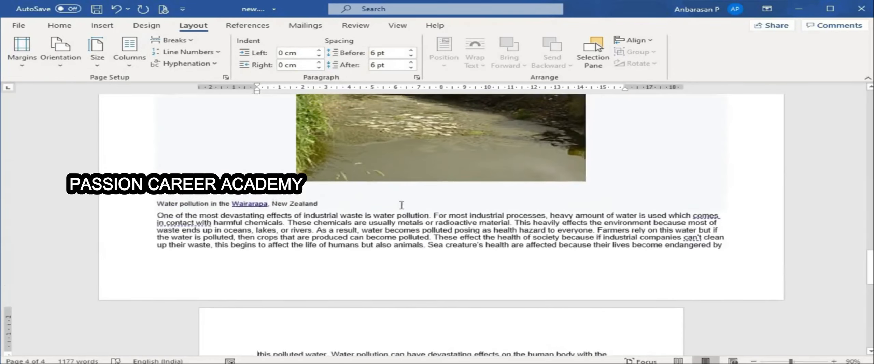
{"action": "scroll", "coordinate": [389, 232], "scroll_direction": "down", "scroll_amount": 15}
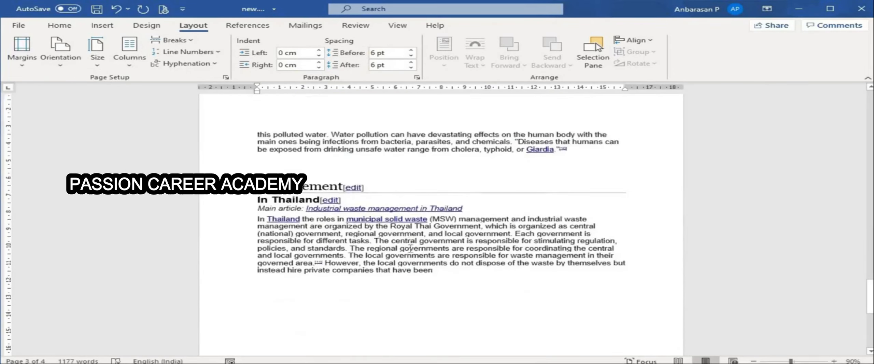
{"action": "scroll", "coordinate": [411, 248], "scroll_direction": "up", "scroll_amount": 10}
{"action": "scroll", "coordinate": [410, 248], "scroll_direction": "up", "scroll_amount": 10}
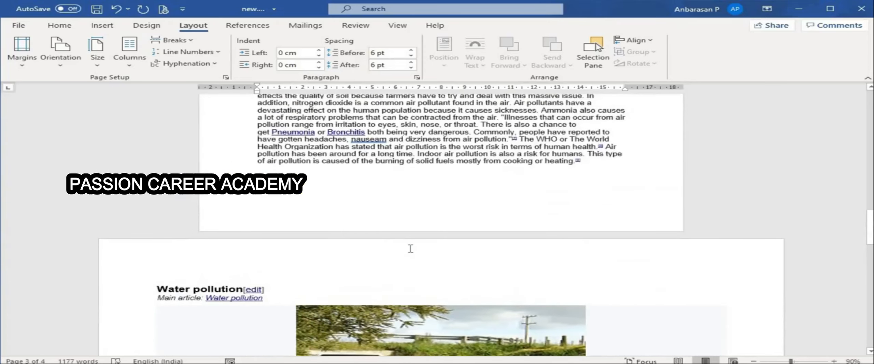
{"action": "key", "text": "ctrl+s"}
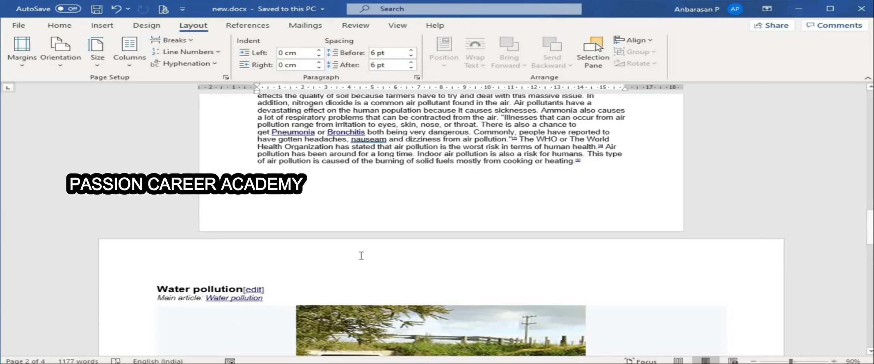
- Open the Save as Picture dialog for the picture under "Water pollution" and close it without saving
{"action": "scroll", "coordinate": [362, 256], "scroll_direction": "up", "scroll_amount": 20}
{"action": "scroll", "coordinate": [361, 255], "scroll_direction": "down", "scroll_amount": 15}
{"action": "left_click", "coordinate": [399, 232]}
{"action": "scroll", "coordinate": [401, 239], "scroll_direction": "down", "scroll_amount": 10}
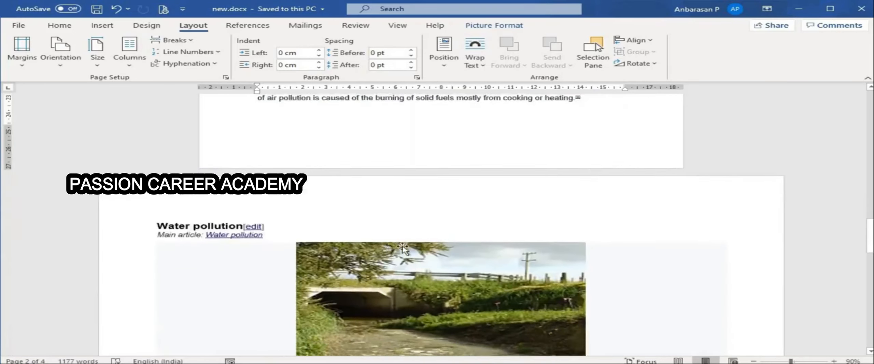
{"action": "scroll", "coordinate": [404, 246], "scroll_direction": "down", "scroll_amount": 3}
{"action": "left_click", "coordinate": [405, 245]}
{"action": "scroll", "coordinate": [407, 246], "scroll_direction": "down", "scroll_amount": 5}
{"action": "scroll", "coordinate": [412, 246], "scroll_direction": "up", "scroll_amount": 4}
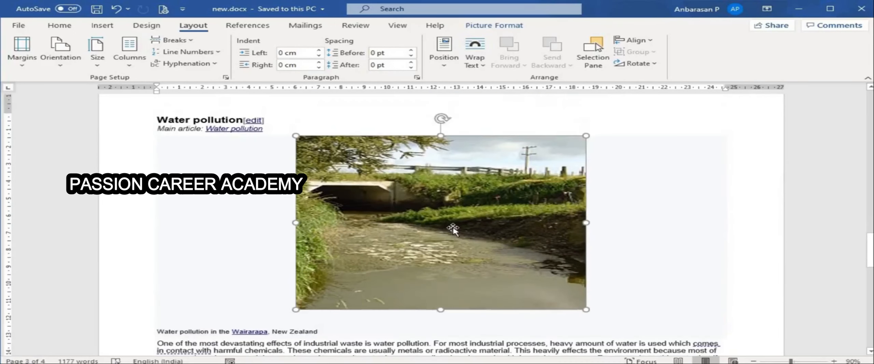
{"action": "right_click", "coordinate": [453, 230]}
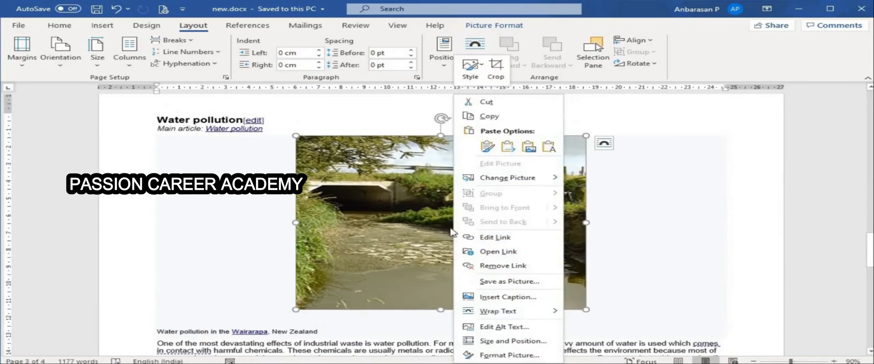
{"action": "left_click", "coordinate": [522, 283]}
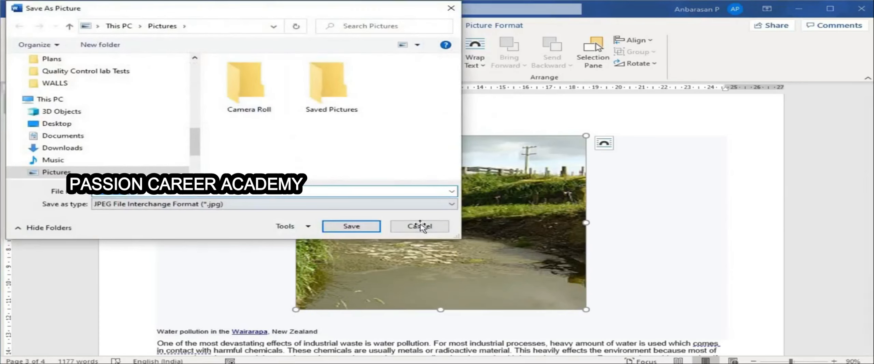
{"action": "left_click", "coordinate": [472, 279]}
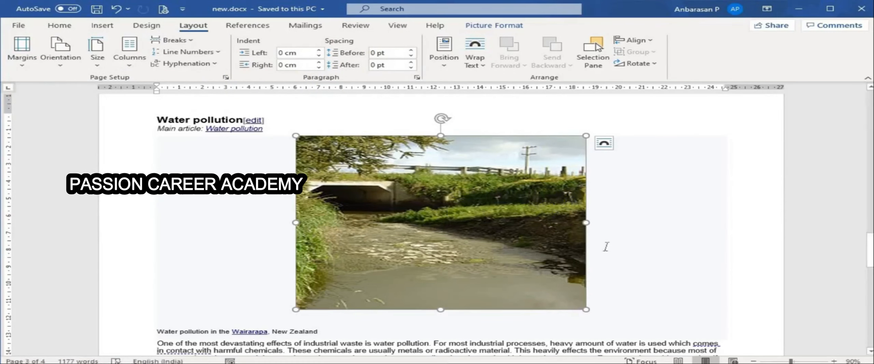
- Start saving a copy of the document with the file type Web Page, Filtered (*.htm, *.html)
{"action": "scroll", "coordinate": [559, 284], "scroll_direction": "up", "scroll_amount": 3}
{"action": "scroll", "coordinate": [558, 284], "scroll_direction": "up", "scroll_amount": 10}
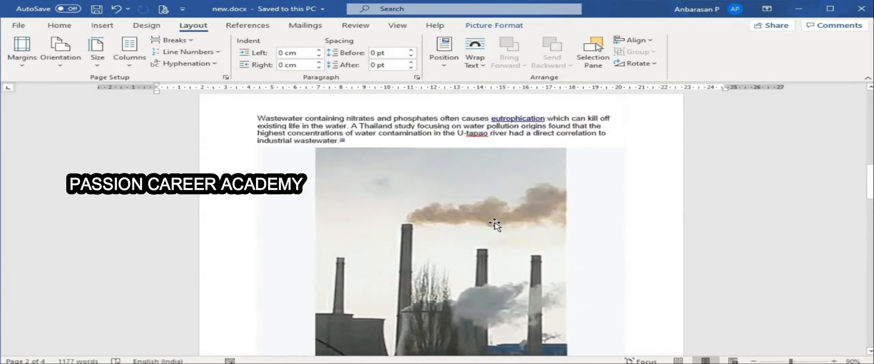
{"action": "left_click", "coordinate": [497, 199]}
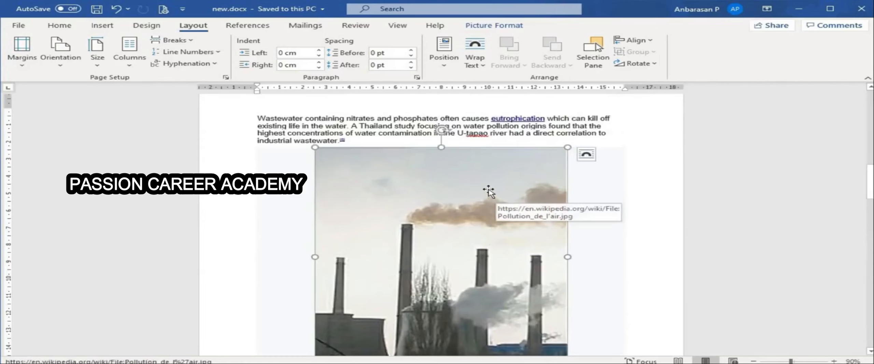
{"action": "left_click", "coordinate": [18, 25]}
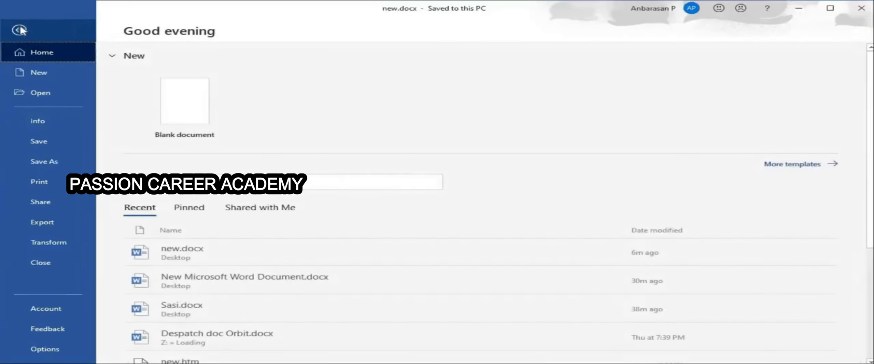
{"action": "left_click", "coordinate": [54, 159]}
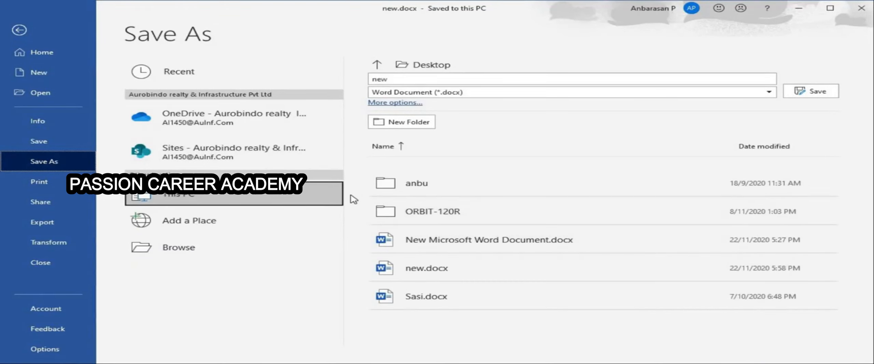
{"action": "left_click", "coordinate": [478, 92]}
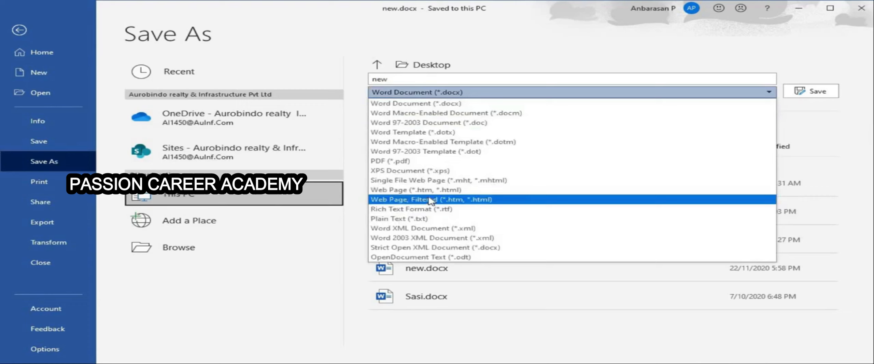
{"action": "left_click", "coordinate": [539, 202]}
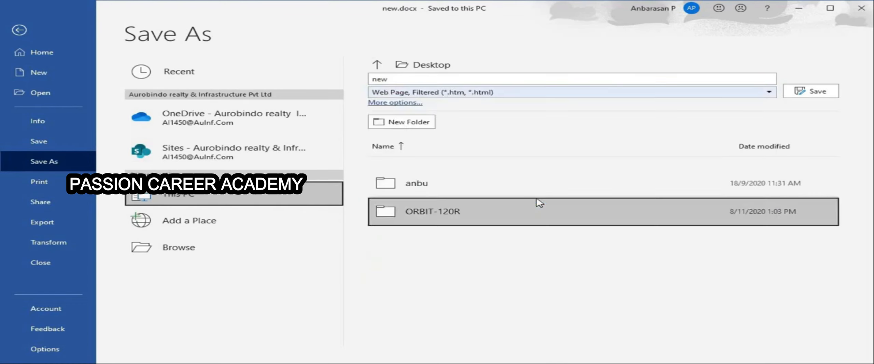
- Save the filtered web page as "new" in the first Desktop folder, accepting the removal of Office-specific tags
{"action": "left_click", "coordinate": [494, 187]}
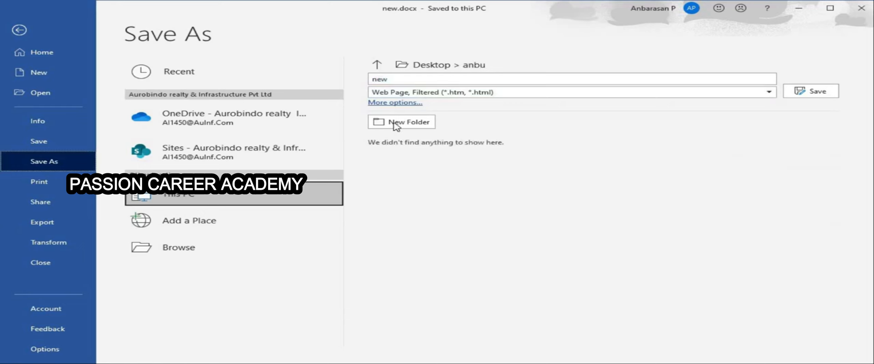
{"action": "left_click", "coordinate": [821, 91]}
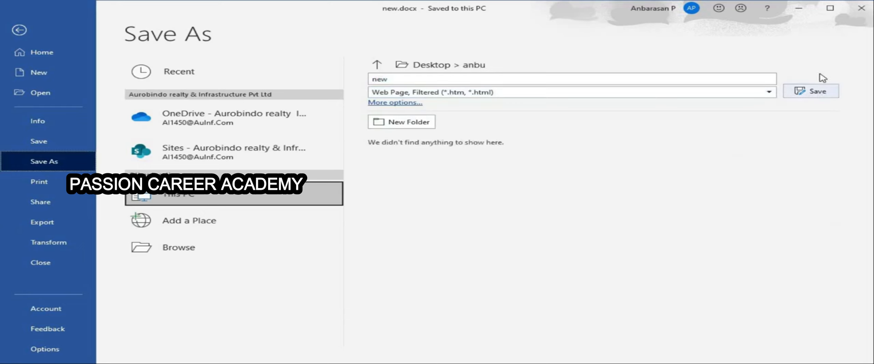
{"action": "left_click", "coordinate": [815, 95]}
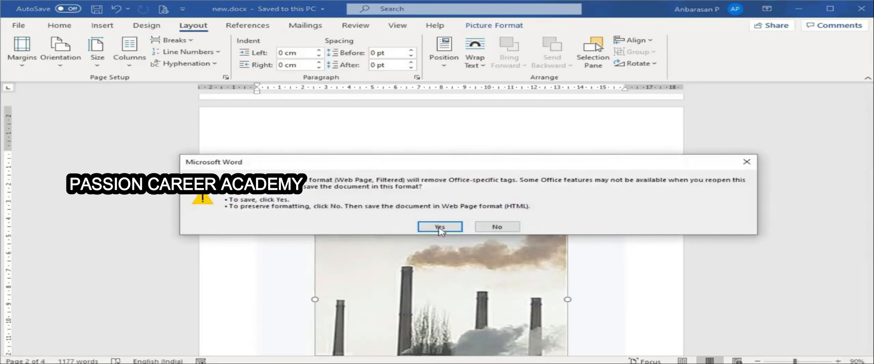
{"action": "left_click", "coordinate": [440, 227]}
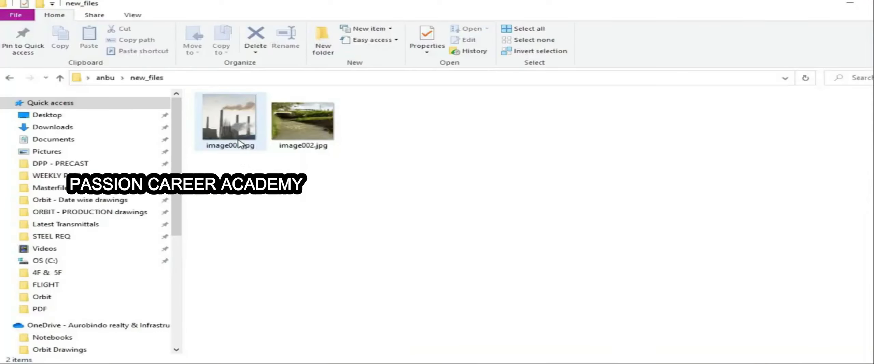
- Examine the extracted pictures image001.jpg and image002.jpg in the new_files folder
{"action": "left_click", "coordinate": [263, 140]}
{"action": "left_click", "coordinate": [270, 154]}
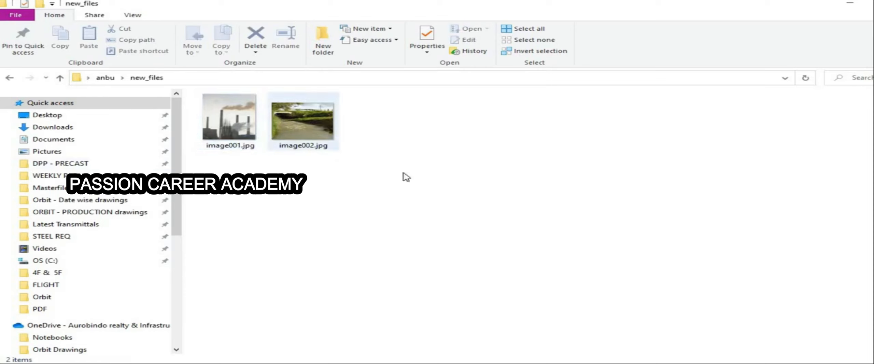
{"action": "left_click", "coordinate": [308, 132]}
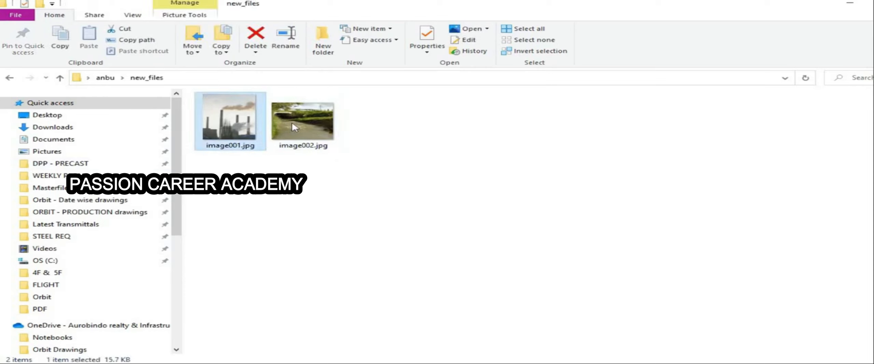
{"action": "left_click", "coordinate": [235, 122]}
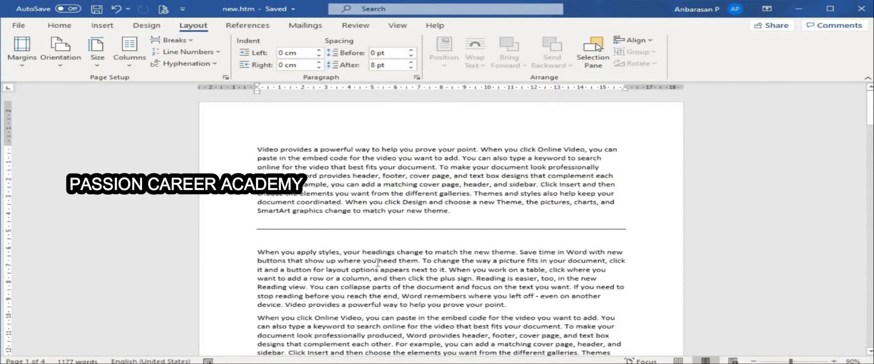
- Delete the entire content of new.htm
{"action": "key", "text": "ctrl+a"}
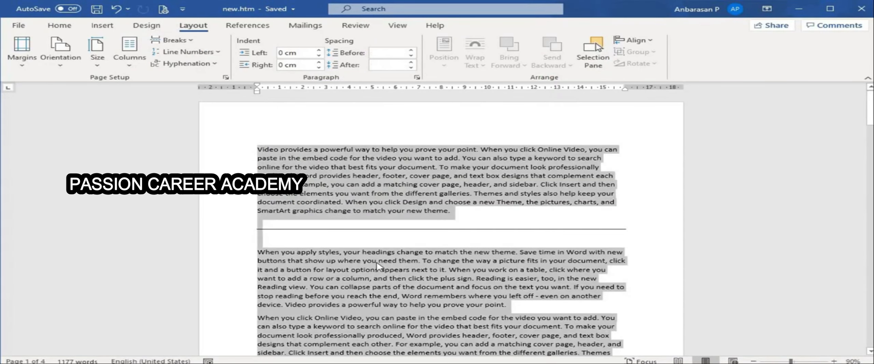
{"action": "key", "text": "Delete"}
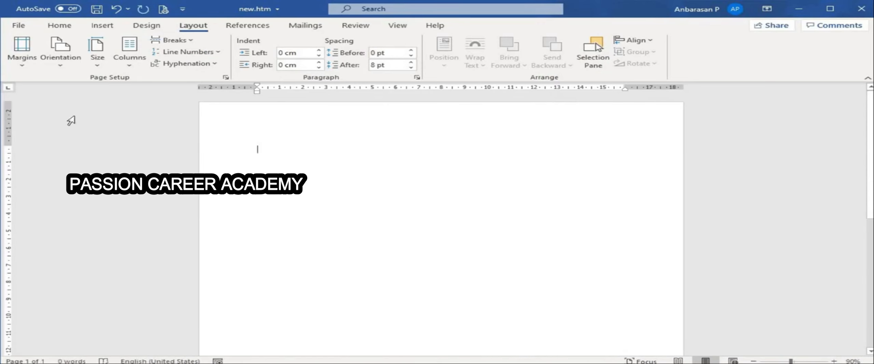
{"action": "left_click", "coordinate": [61, 26]}
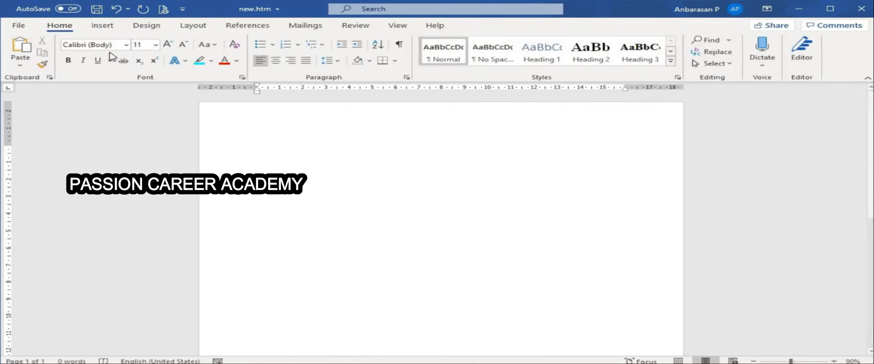
{"action": "left_click", "coordinate": [126, 48]}
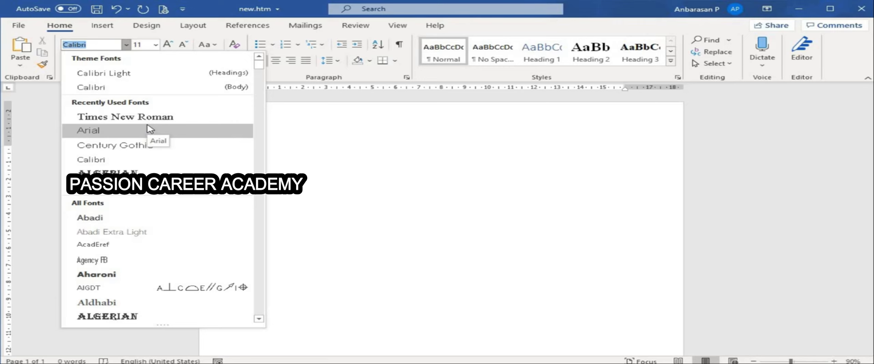
{"action": "left_click", "coordinate": [178, 167]}
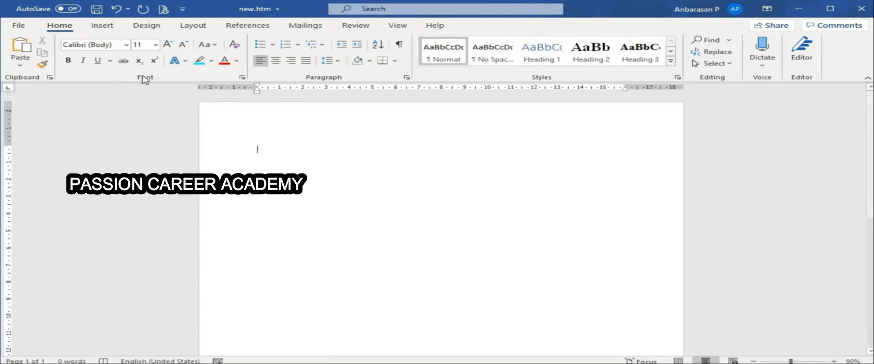
- In the Font dialog, choose Times New Roman with Bold style and size 14
{"action": "left_click", "coordinate": [242, 77]}
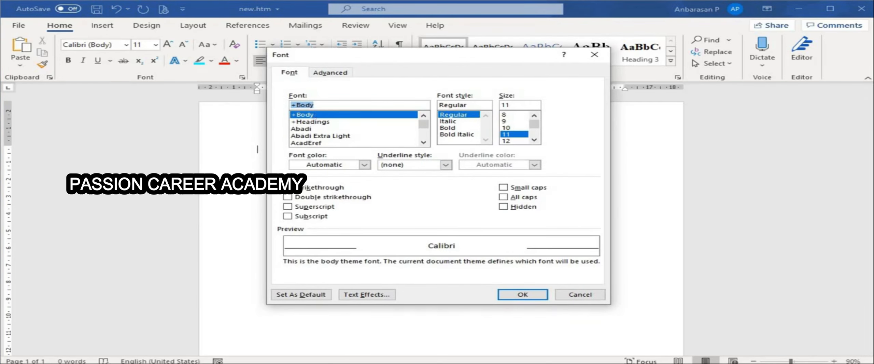
{"action": "type", "text": "TIMES"}
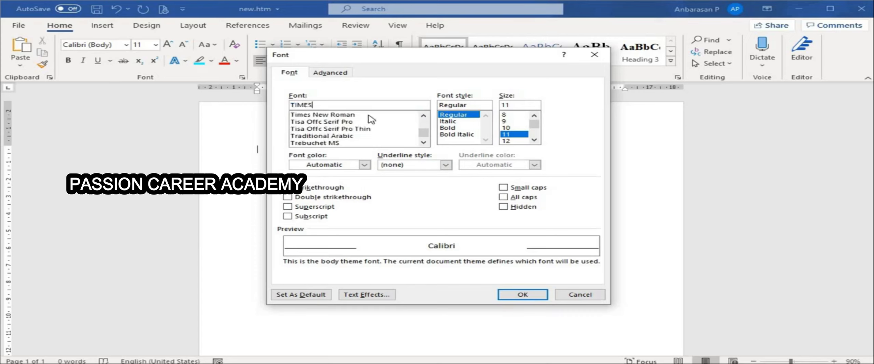
{"action": "left_click", "coordinate": [369, 115]}
{"action": "left_click", "coordinate": [445, 128]}
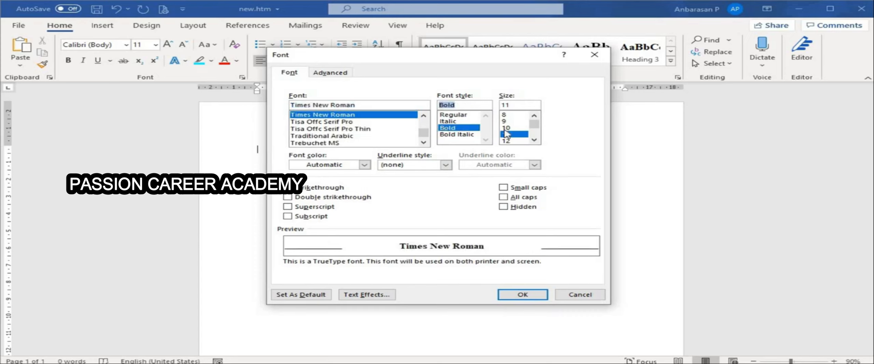
{"action": "scroll", "coordinate": [512, 133], "scroll_direction": "down", "scroll_amount": 1}
{"action": "left_click", "coordinate": [509, 128]}
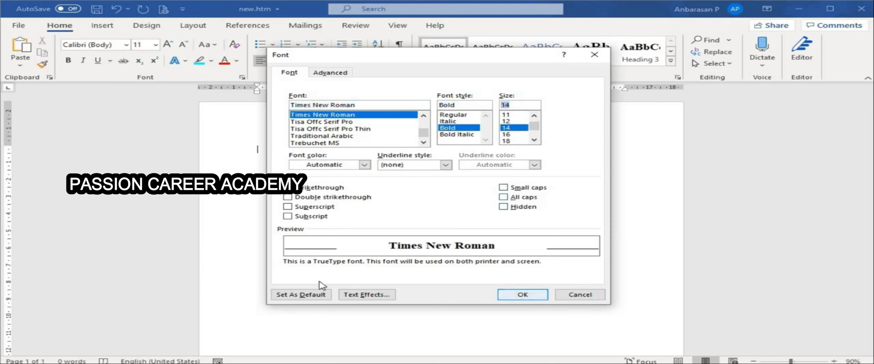
- Set the chosen font settings as the default for this document only
{"action": "left_click", "coordinate": [297, 297]}
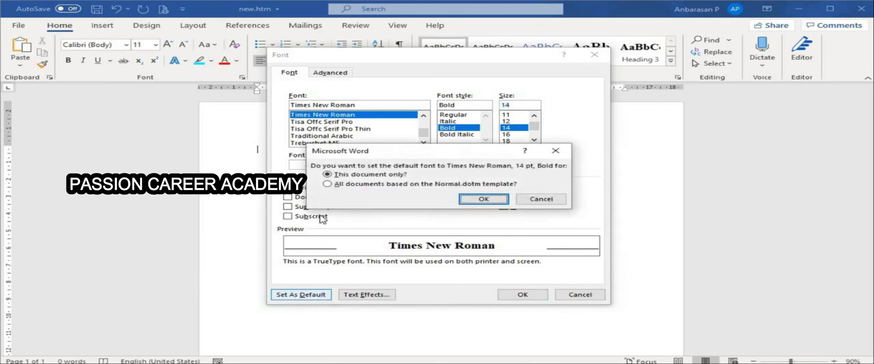
{"action": "left_click", "coordinate": [329, 184]}
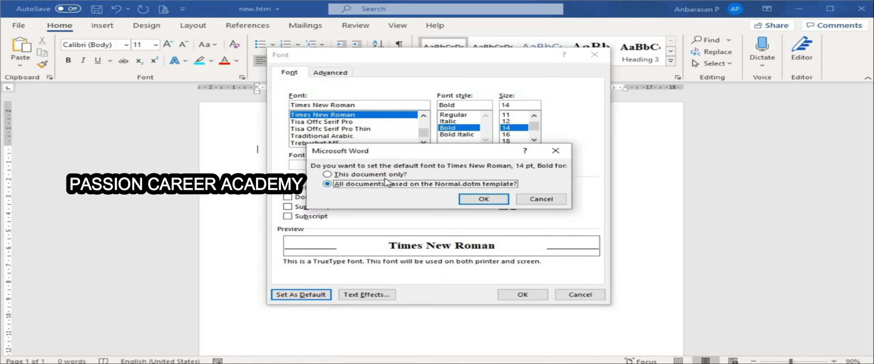
{"action": "left_click", "coordinate": [346, 175]}
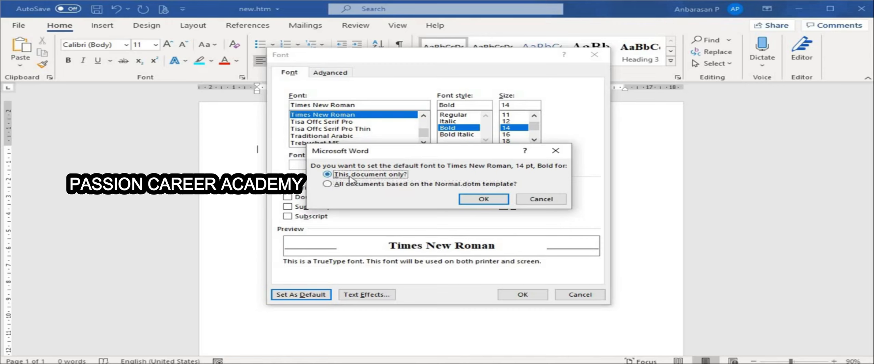
{"action": "left_click", "coordinate": [483, 200]}
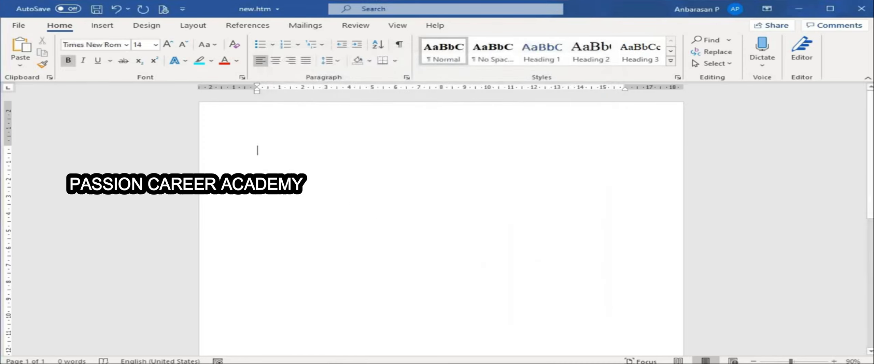
- Enter the sample lines "SDHFDFJXFJH" and "Dgsdgzsfg", and insert a table of 4 columns and 8 rows below them
{"action": "type", "text": "SDHFDFJXFJH dgsdgzsfg"}
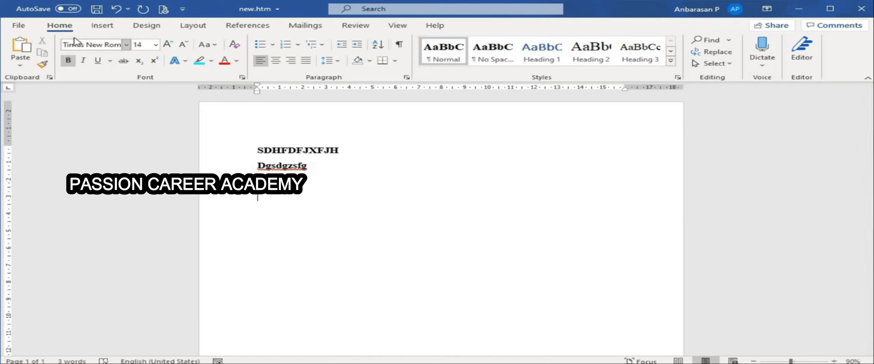
{"action": "left_click", "coordinate": [103, 26]}
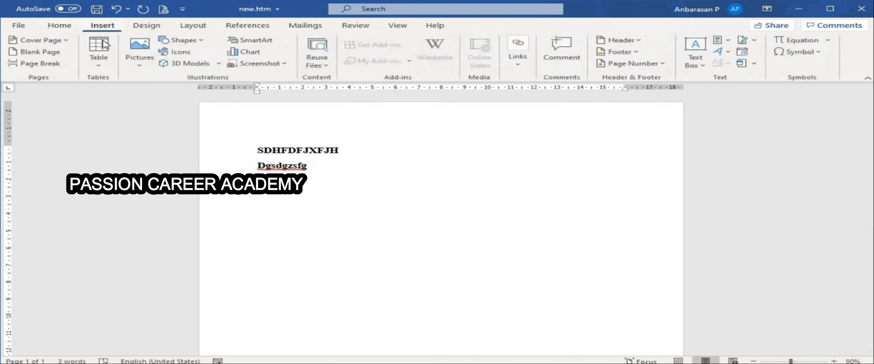
{"action": "left_click", "coordinate": [99, 55]}
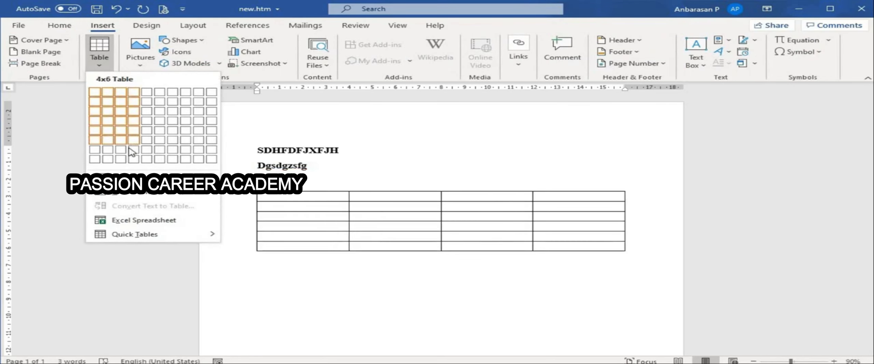
{"action": "left_click", "coordinate": [134, 159]}
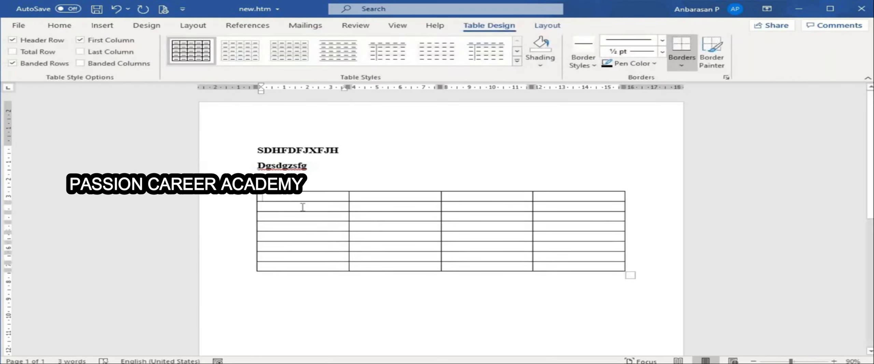
{"action": "type", "text": "dgjhlKJDbg"}
{"action": "key", "text": "Return"}
{"action": "type", "text": "dgSDg"}
{"action": "key", "text": "Return"}
{"action": "type", "text": "d"}
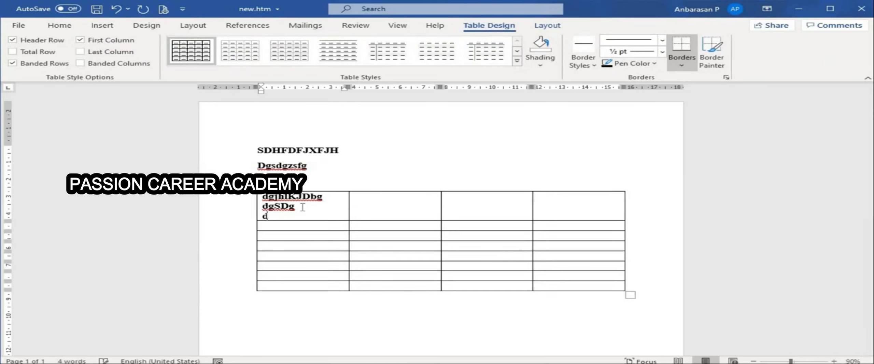
{"action": "key", "text": "ctrl+z"}
{"action": "key", "text": "ctrl+z"}
{"action": "key", "text": "ctrl+z"}
{"action": "key", "text": "ctrl+z"}
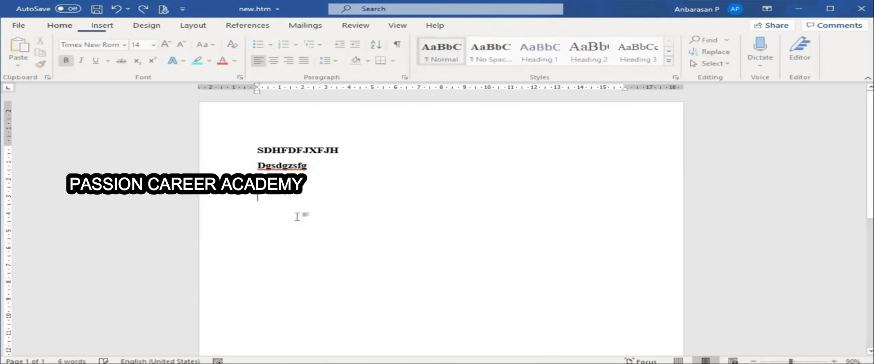
{"action": "left_click", "coordinate": [143, 12]}
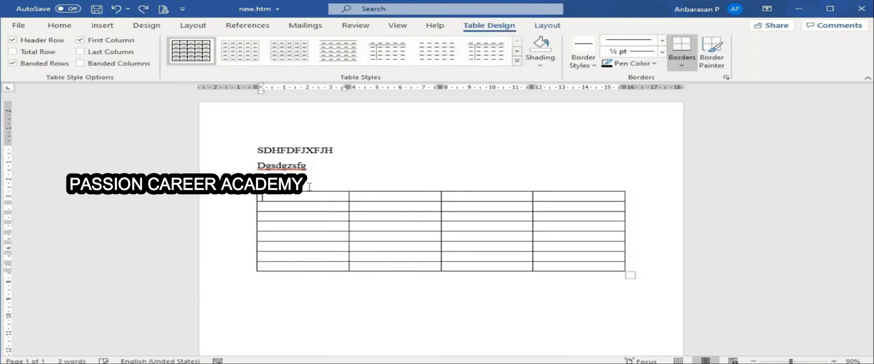
- Fill the first six cells of the table's first column with "dgsdg", "gsdgzsd", "sdgsdg", "sggsg", "gsdg" and "sgsdg"
{"action": "type", "text": "dgsdg"}
{"action": "key", "text": "Down"}
{"action": "type", "text": "gsdgzsd"}
{"action": "key", "text": "Down"}
{"action": "type", "text": "sdgsdg"}
{"action": "key", "text": "Down"}
{"action": "type", "text": "sggsg"}
{"action": "key", "text": "Down"}
{"action": "type", "text": "gsdg"}
{"action": "key", "text": "Down"}
{"action": "type", "text": "sgsdg"}
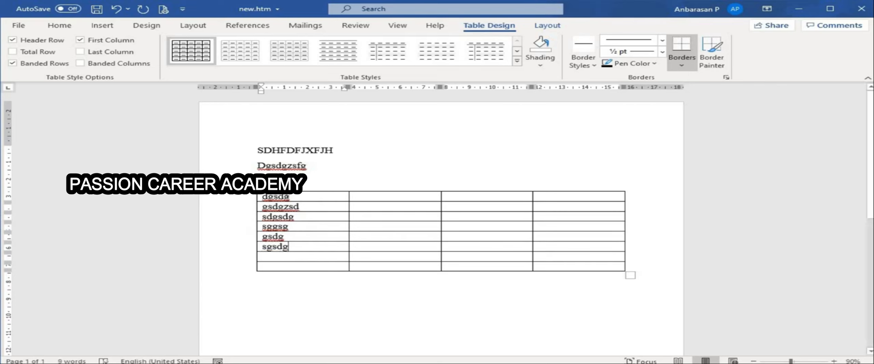
- Select the table's first column and insert a new column to its left
{"action": "mouse_move", "coordinate": [253, 254]}
{"action": "left_click", "coordinate": [296, 189]}
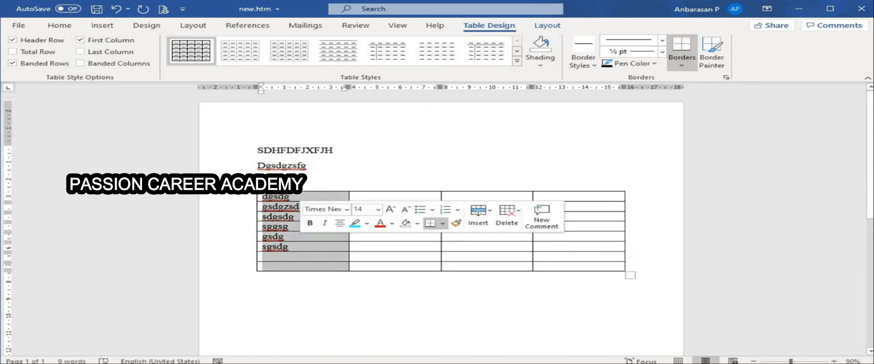
{"action": "left_click", "coordinate": [489, 218]}
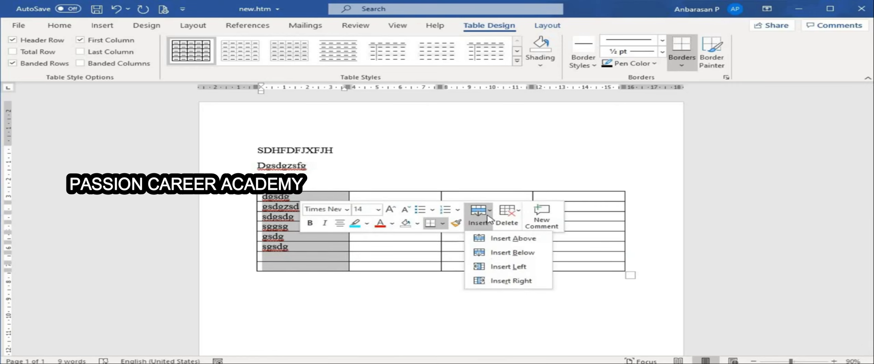
{"action": "left_click", "coordinate": [488, 269]}
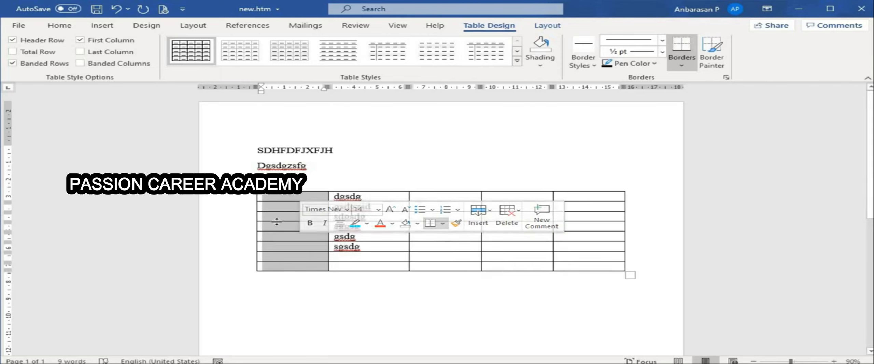
- Enter 1, 2 and 3 by hand down the new first column, and clear the whole column's content
{"action": "left_click", "coordinate": [309, 199]}
{"action": "left_click_drag", "start_coordinate": [310, 224], "coordinate": [308, 204]}
{"action": "left_click", "coordinate": [307, 197]}
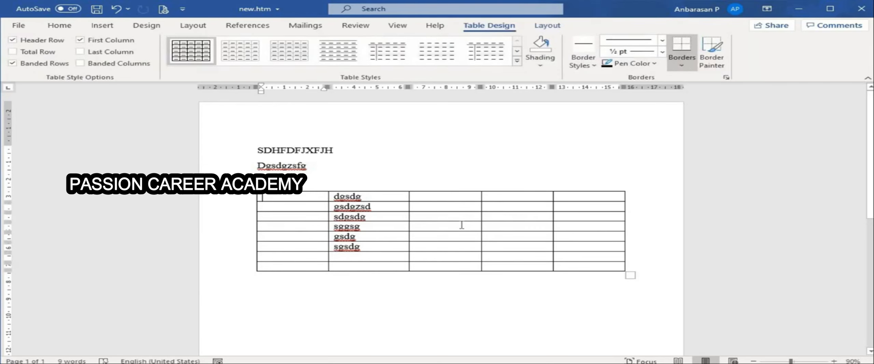
{"action": "type", "text": "1"}
{"action": "key", "text": "Return"}
{"action": "key", "text": "BackSpace"}
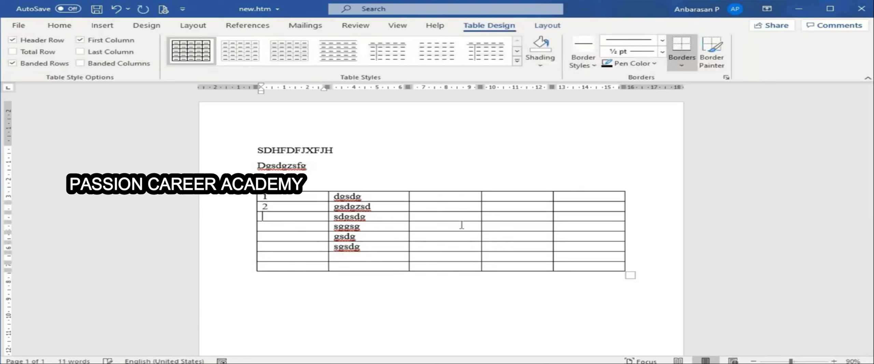
{"action": "type", "text": "3"}
{"action": "key", "text": "Return"}
{"action": "key", "text": "BackSpace"}
{"action": "left_click_drag", "start_coordinate": [307, 198], "coordinate": [306, 267]}
{"action": "key", "text": "Delete"}
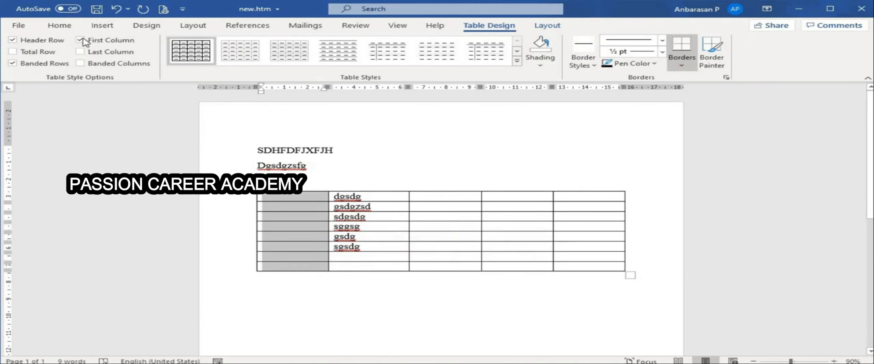
- Apply the 1. 2. 3. numbering format to all cells of the empty first column
{"action": "left_click", "coordinate": [67, 28]}
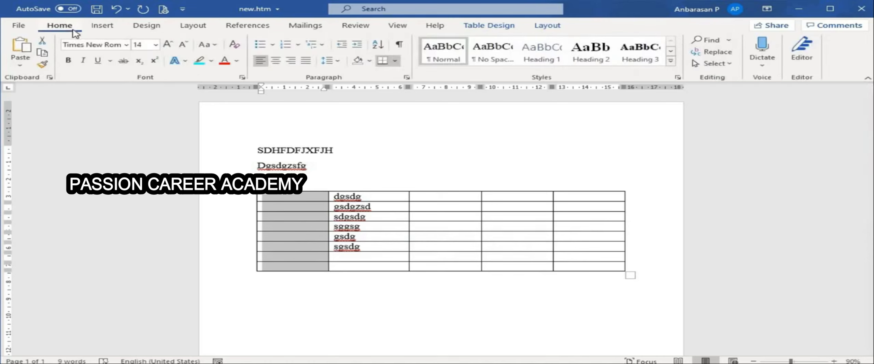
{"action": "left_click", "coordinate": [298, 45]}
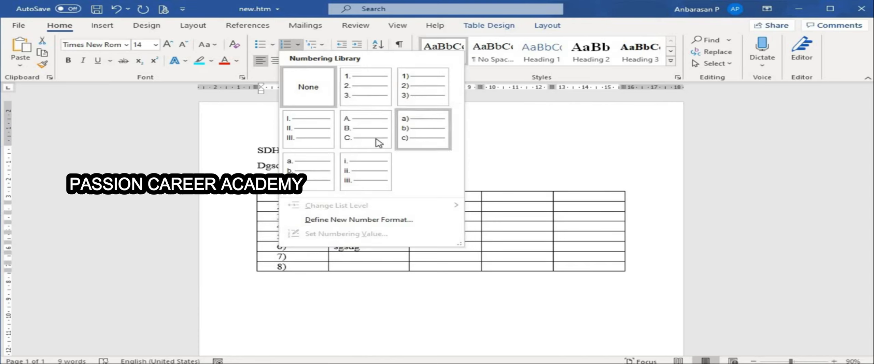
{"action": "left_click", "coordinate": [377, 93]}
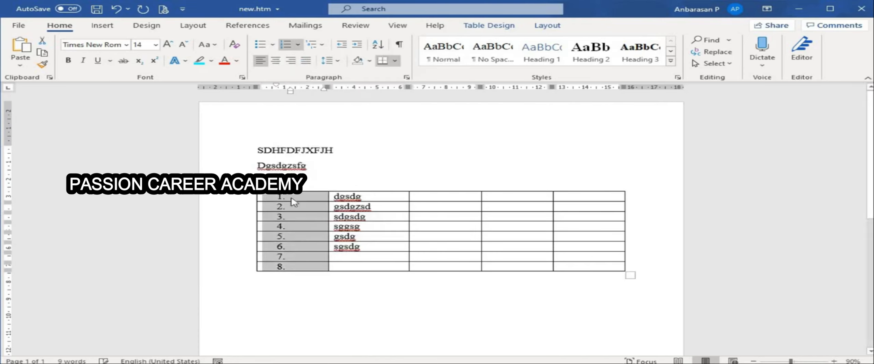
{"action": "left_click", "coordinate": [301, 247]}
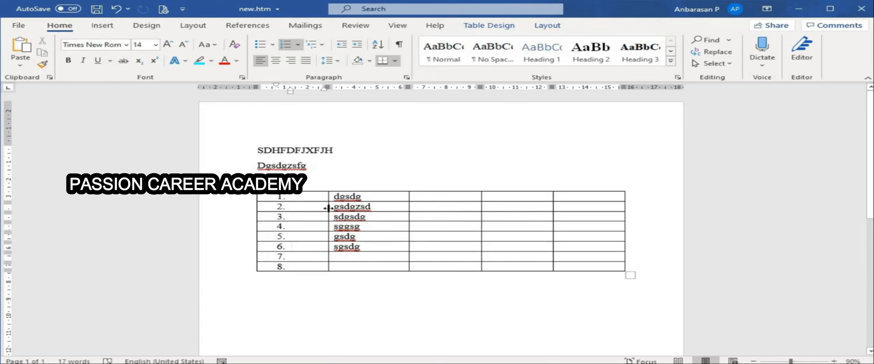
- Narrow the number column and the text column of the table, and adjust the width of the third column
{"action": "left_click_drag", "start_coordinate": [307, 208], "coordinate": [303, 208]}
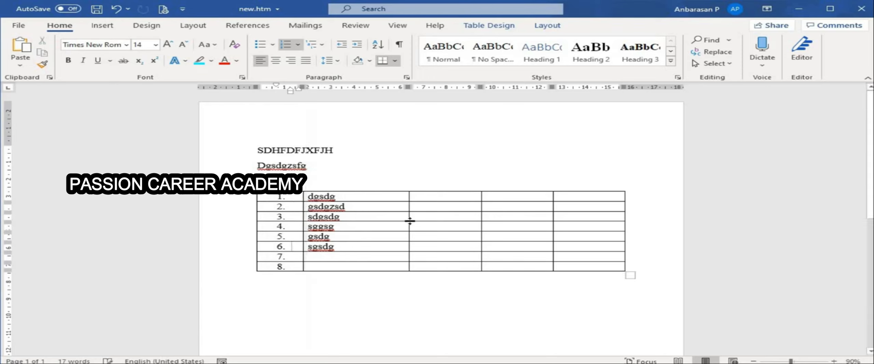
{"action": "left_click_drag", "start_coordinate": [391, 216], "coordinate": [378, 216]}
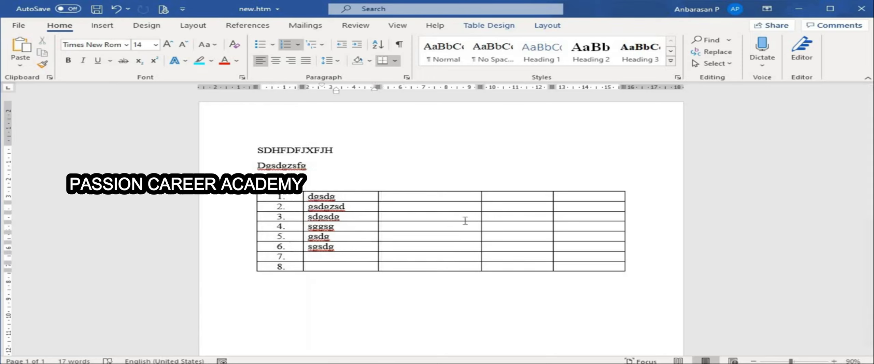
{"action": "left_click_drag", "start_coordinate": [427, 212], "coordinate": [448, 212]}
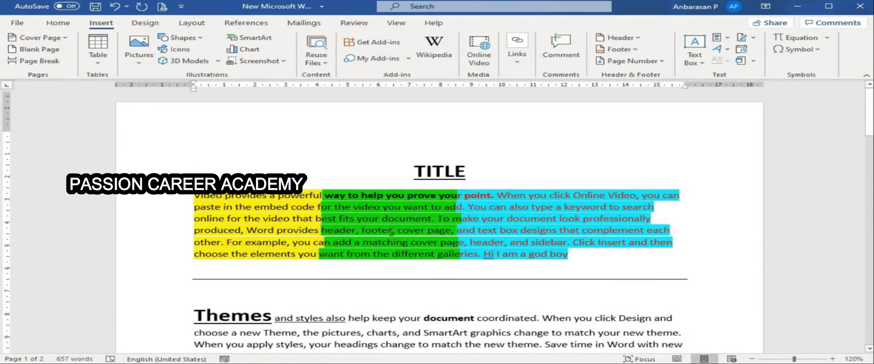
- Insert the Plain Number 2 page number at the bottom of the pages and close the footer
{"action": "scroll", "coordinate": [353, 232], "scroll_direction": "down", "scroll_amount": 10}
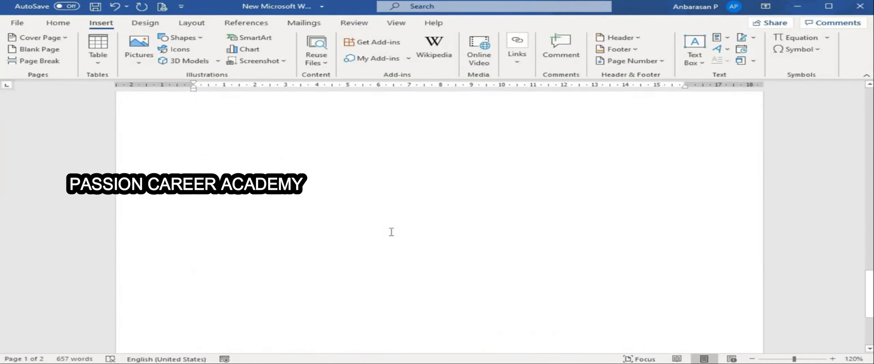
{"action": "scroll", "coordinate": [391, 233], "scroll_direction": "down", "scroll_amount": 15}
{"action": "scroll", "coordinate": [391, 233], "scroll_direction": "up", "scroll_amount": 20}
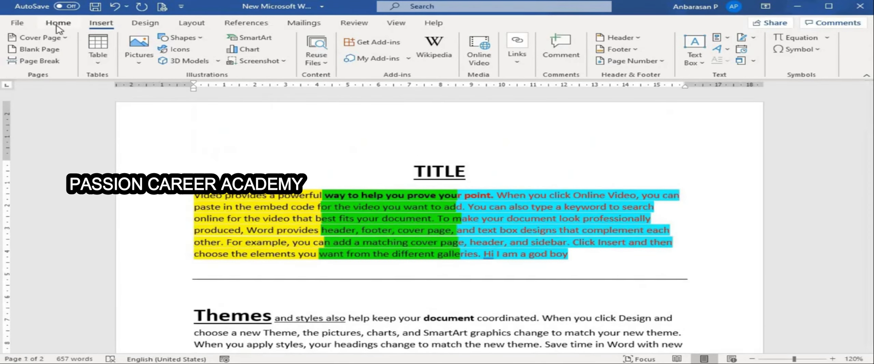
{"action": "left_click", "coordinate": [57, 24]}
{"action": "left_click", "coordinate": [102, 24]}
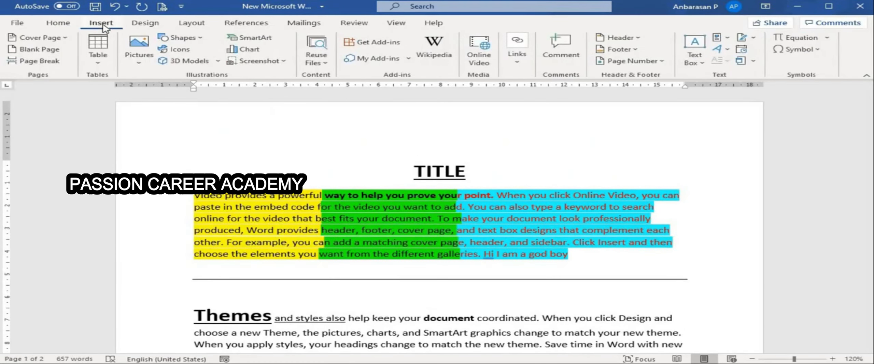
{"action": "left_click", "coordinate": [656, 62]}
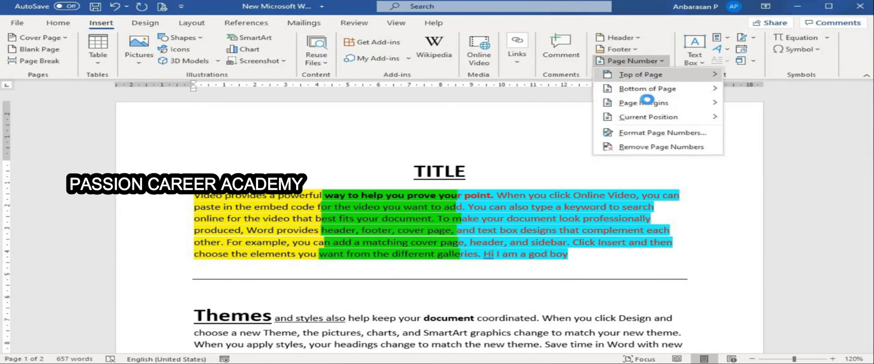
{"action": "mouse_move", "coordinate": [648, 93]}
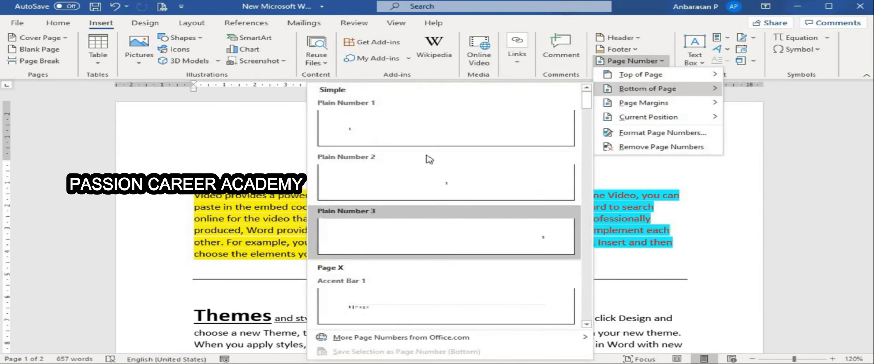
{"action": "left_click", "coordinate": [440, 191]}
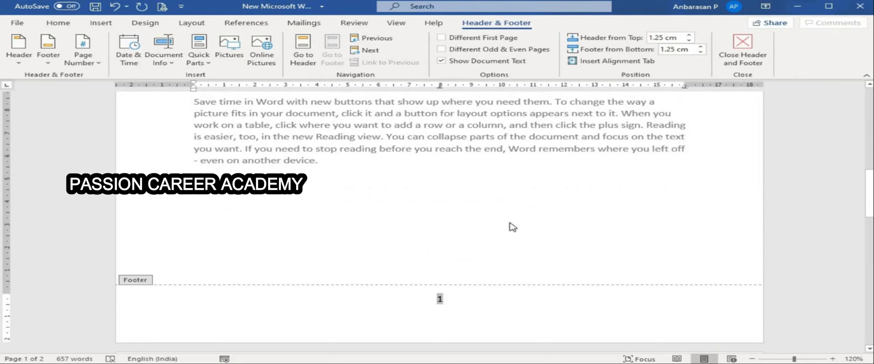
{"action": "left_click", "coordinate": [743, 50]}
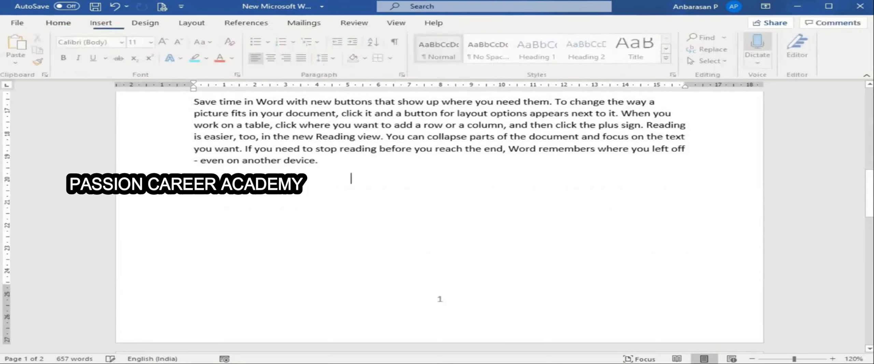
{"action": "scroll", "coordinate": [499, 273], "scroll_direction": "down", "scroll_amount": 8}
{"action": "scroll", "coordinate": [494, 270], "scroll_direction": "down", "scroll_amount": 10}
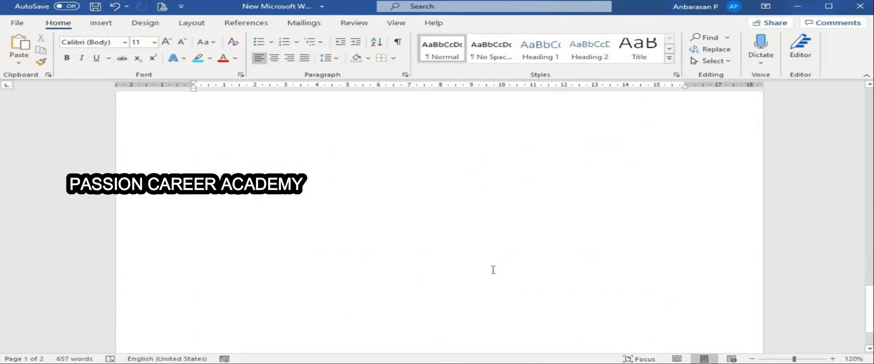
{"action": "scroll", "coordinate": [451, 304], "scroll_direction": "up", "scroll_amount": 20}
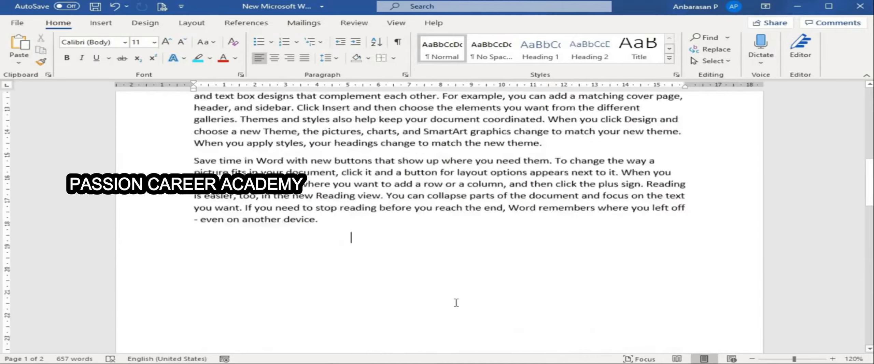
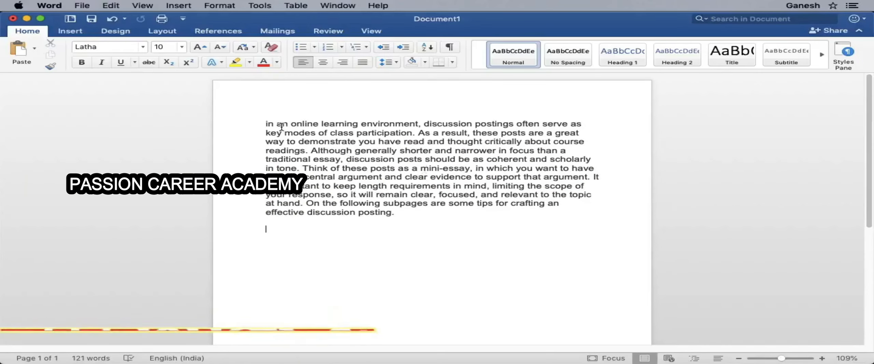
- Select the paragraph's first sentence, up to "class participation.", and start Read Aloud
{"action": "left_click", "coordinate": [267, 123]}
{"action": "key", "text": "super+a"}
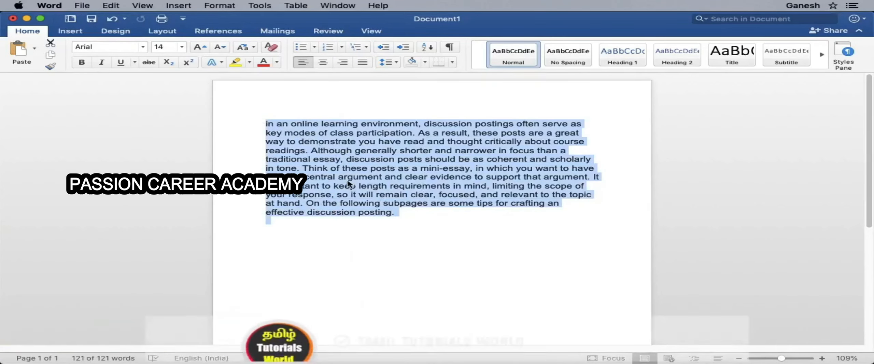
{"action": "left_click", "coordinate": [401, 209]}
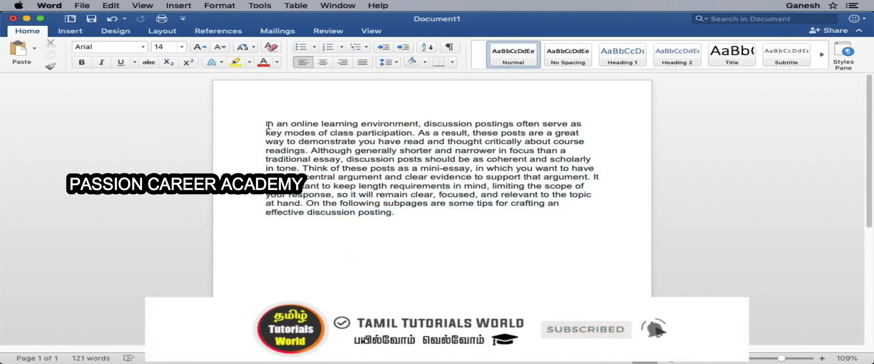
{"action": "left_click_drag", "start_coordinate": [266, 124], "coordinate": [388, 134]}
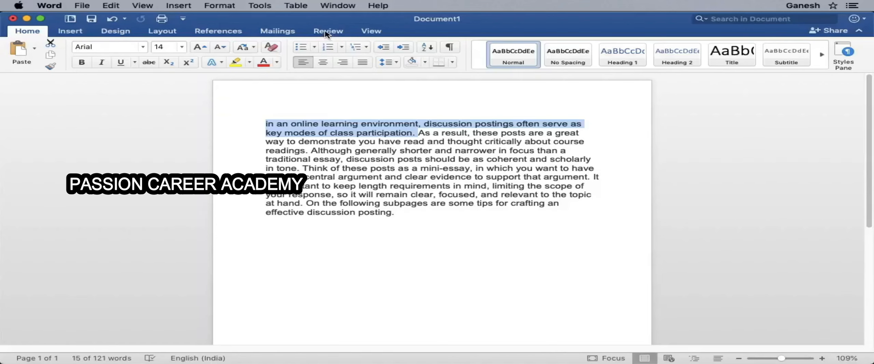
{"action": "left_click", "coordinate": [326, 33]}
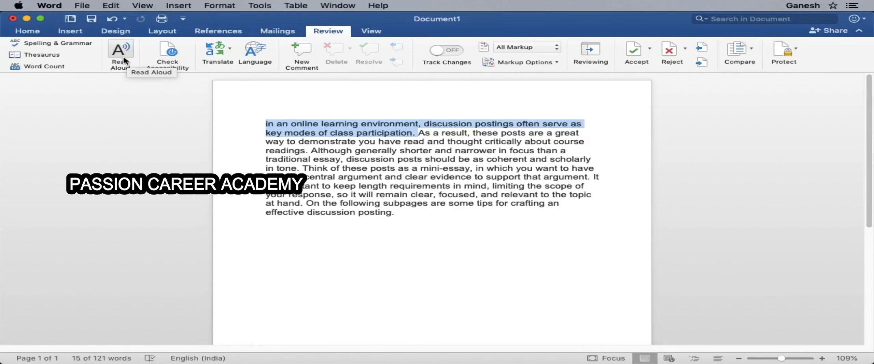
{"action": "left_click", "coordinate": [118, 55]}
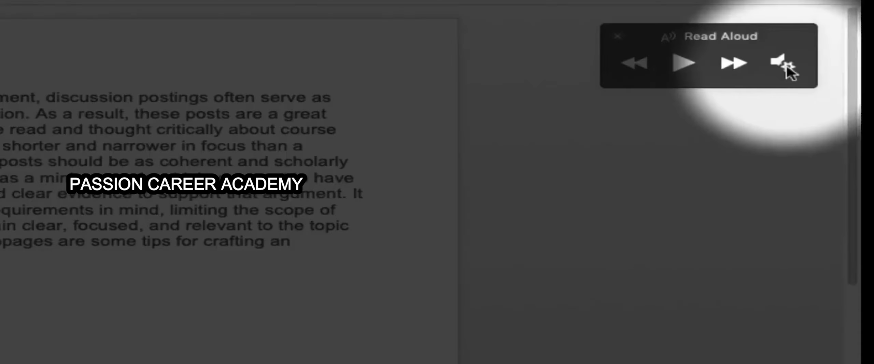
- Lower the Read Aloud reading speed and start playback
{"action": "left_click", "coordinate": [831, 106]}
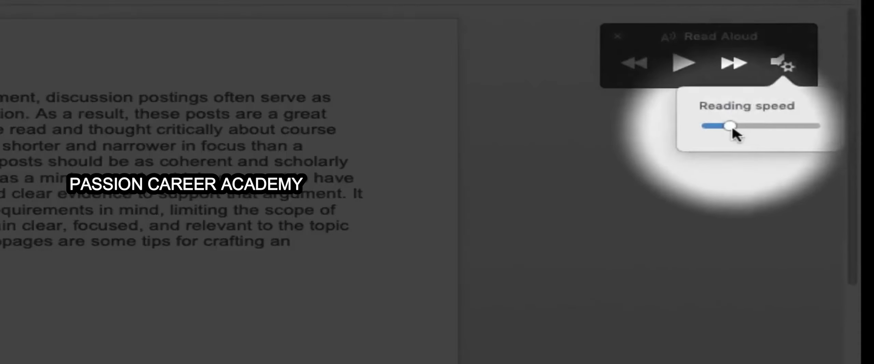
{"action": "left_click_drag", "start_coordinate": [732, 127], "coordinate": [722, 128]}
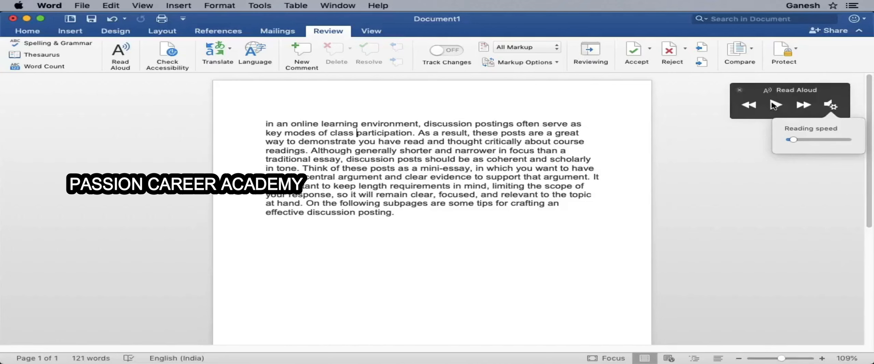
{"action": "left_click", "coordinate": [682, 65]}
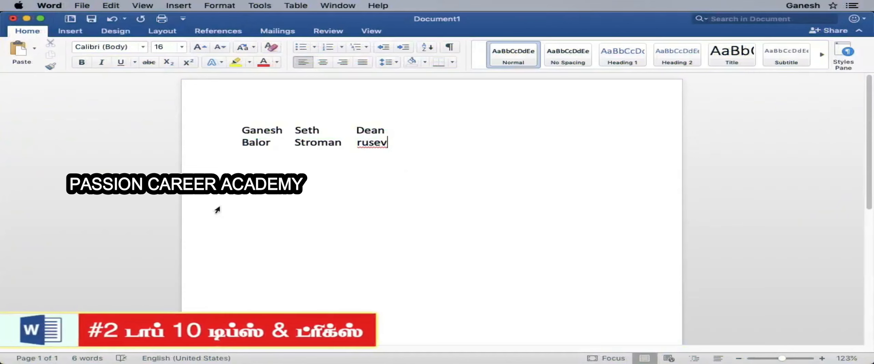
- Convert the two lines of names into a one-column table with text separated at paragraphs and automatic column width
{"action": "key", "text": "super+a"}
{"action": "left_click", "coordinate": [71, 31]}
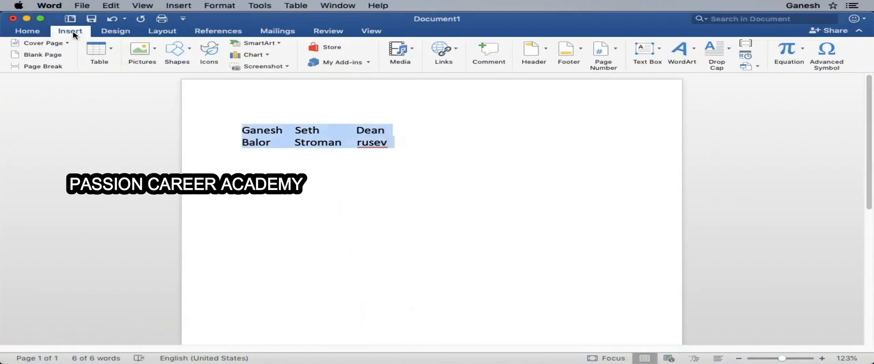
{"action": "left_click", "coordinate": [112, 52]}
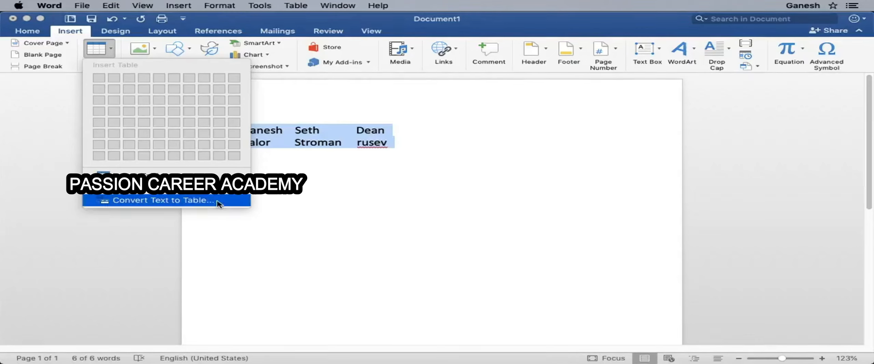
{"action": "left_click", "coordinate": [218, 202]}
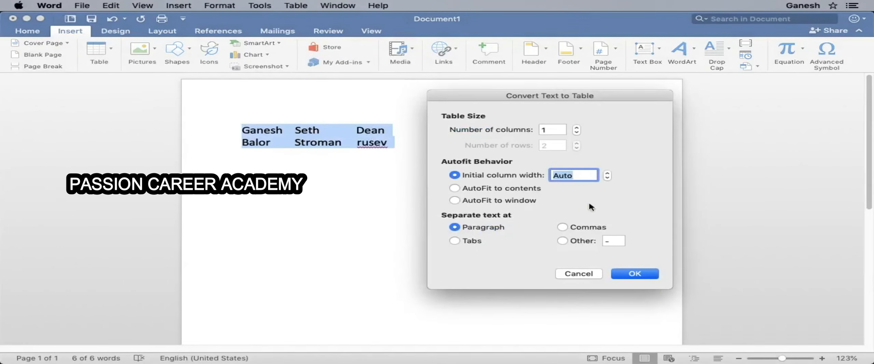
{"action": "left_click", "coordinate": [643, 276]}
{"action": "left_click", "coordinate": [636, 275]}
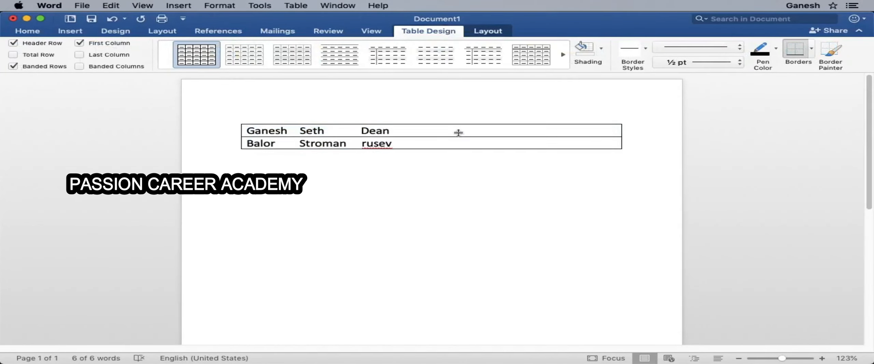
- Narrow the table so that it extends only slightly past the names, and undo the last change
{"action": "left_click_drag", "start_coordinate": [624, 150], "coordinate": [431, 150]}
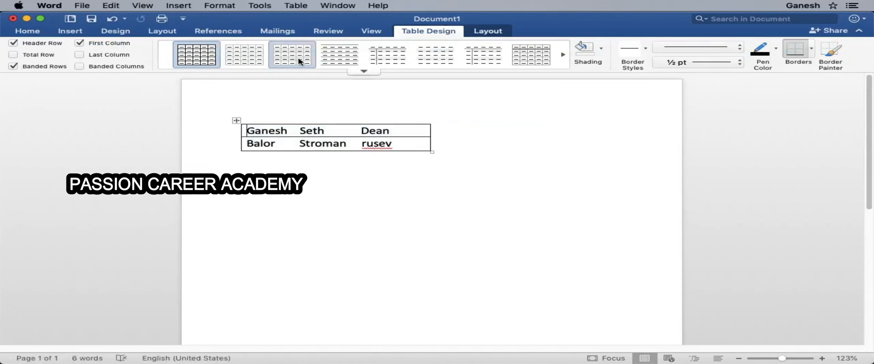
{"action": "key", "text": "super+z"}
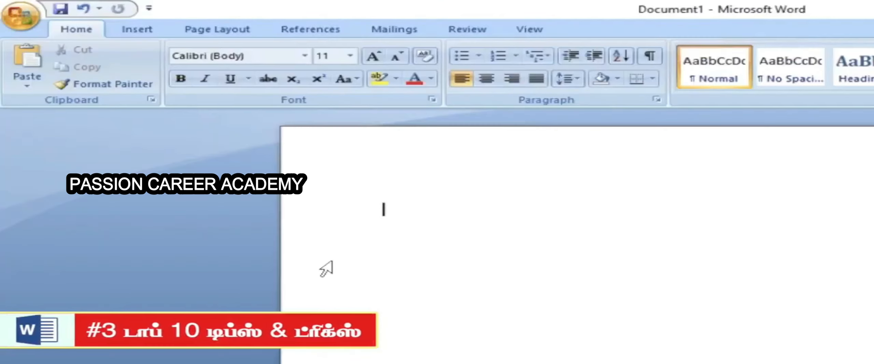
- Enter the expression 5+5+4 in the blank document
{"action": "type", "text": "5+5"}
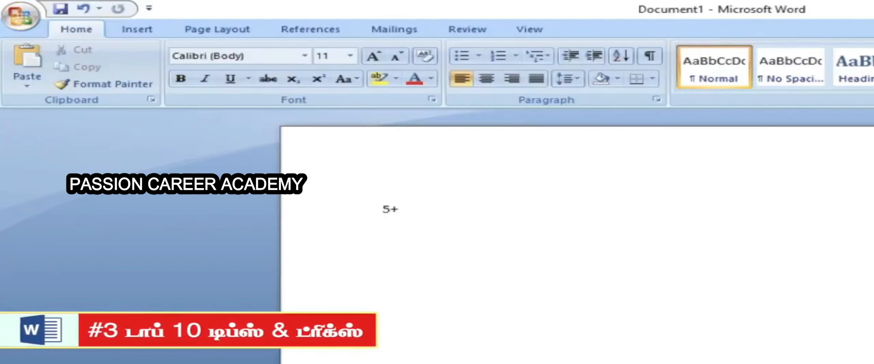
{"action": "type", "text": "+4"}
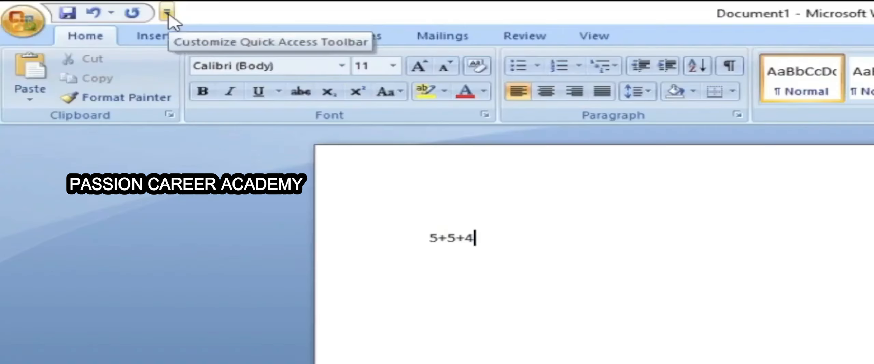
- Add the Calculate command from All Commands to the Quick Access Toolbar and use it on the selected expression 5+5+4
{"action": "left_click", "coordinate": [167, 14]}
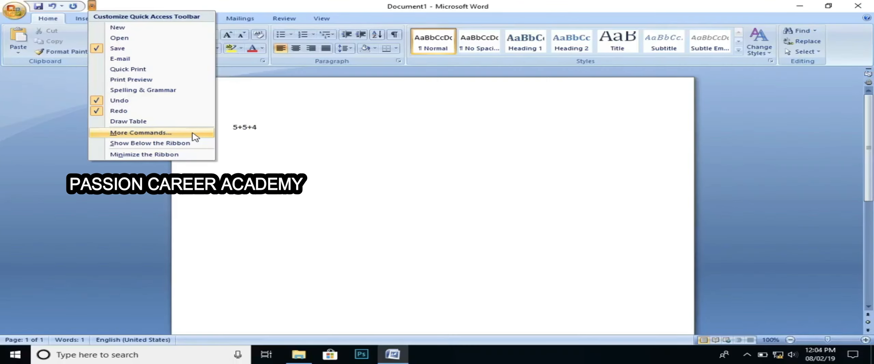
{"action": "left_click", "coordinate": [194, 134]}
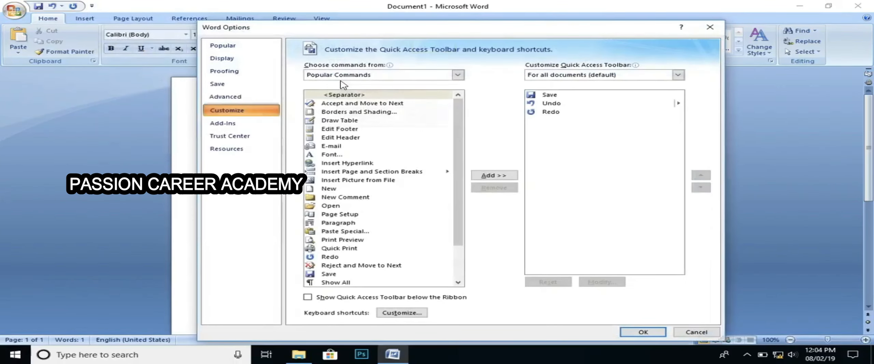
{"action": "left_click", "coordinate": [363, 76]}
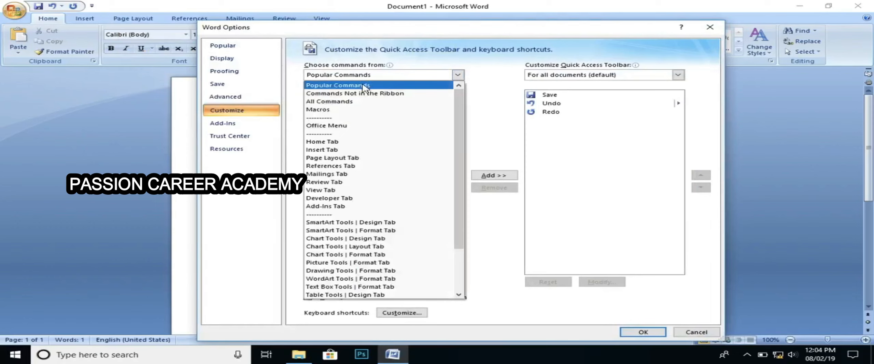
{"action": "left_click", "coordinate": [333, 101]}
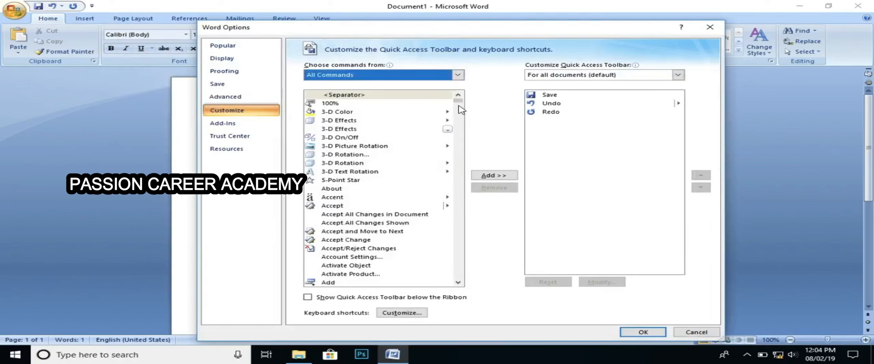
{"action": "left_click_drag", "start_coordinate": [459, 103], "coordinate": [460, 119]}
{"action": "left_click", "coordinate": [330, 130]}
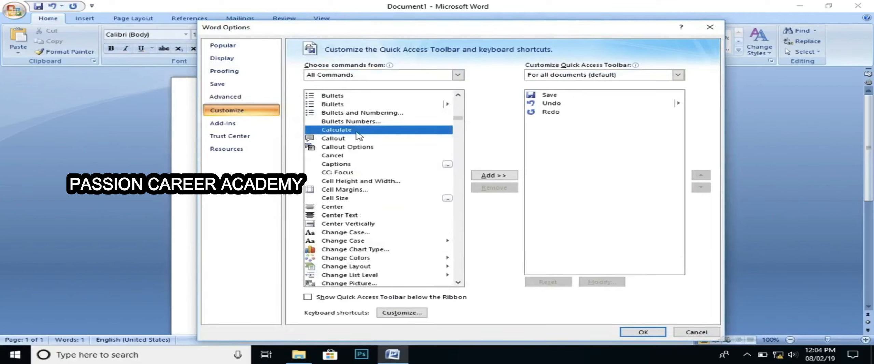
{"action": "left_click", "coordinate": [495, 176]}
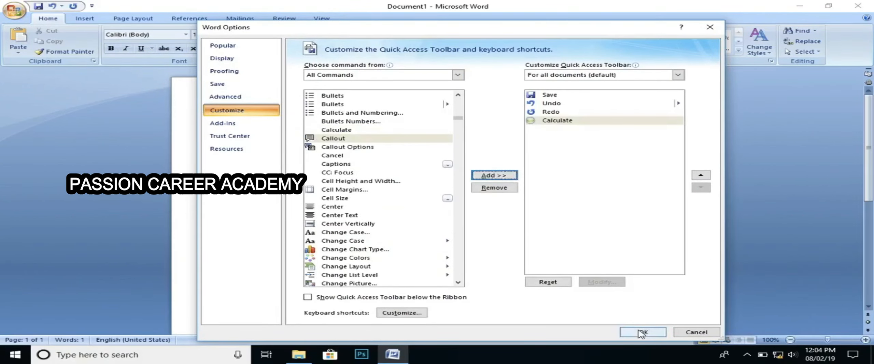
{"action": "left_click", "coordinate": [626, 331]}
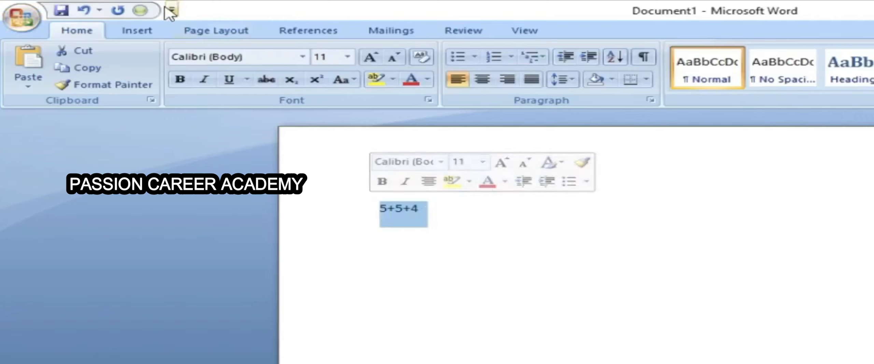
{"action": "left_click", "coordinate": [141, 12]}
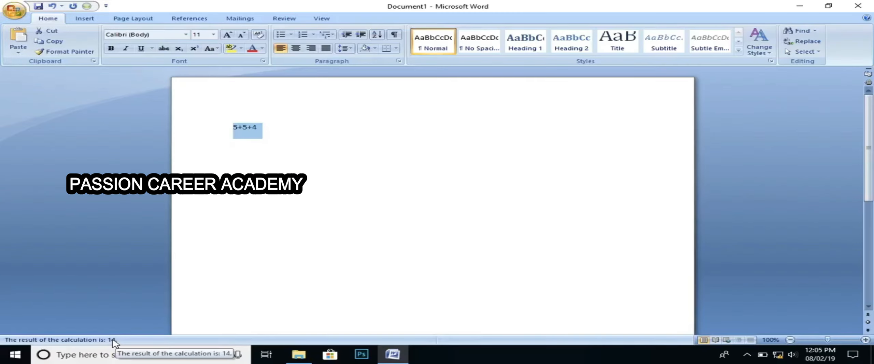
- Replace the expression with 45+67, select it and run the Calculate command on it
{"action": "key", "text": "BackSpace"}
{"action": "type", "text": "45+"}
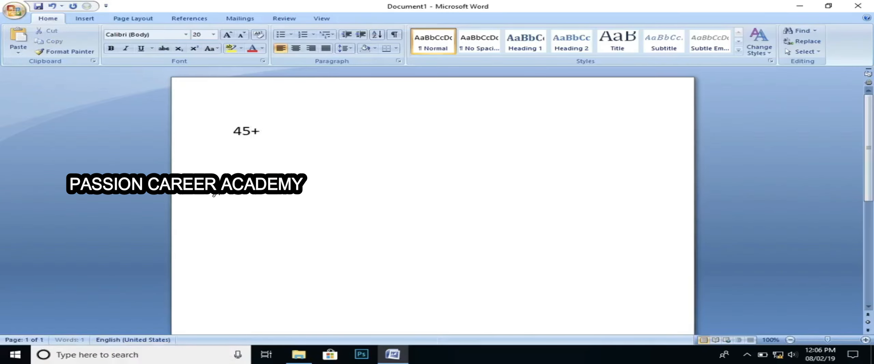
{"action": "type", "text": "67"}
{"action": "key", "text": "shift+Home"}
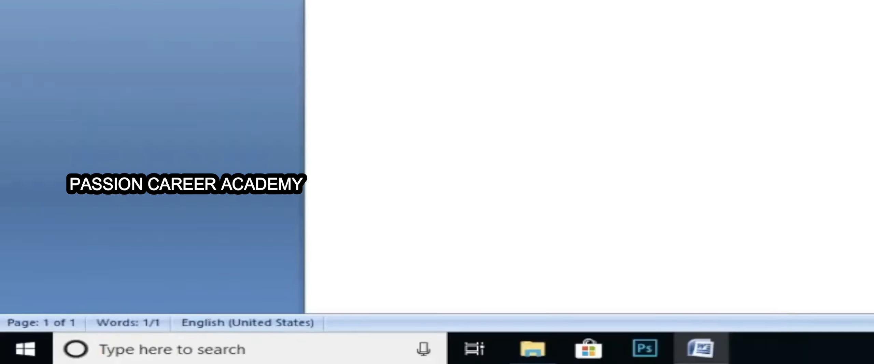
{"action": "left_click", "coordinate": [142, 10]}
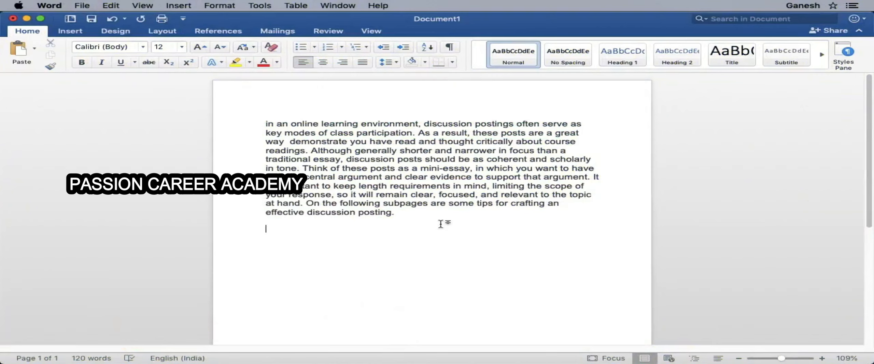
- Look up the word "requirements" with Smart Lookup, turning on intelligent services, and read the results
{"action": "left_click_drag", "start_coordinate": [390, 186], "coordinate": [452, 186]}
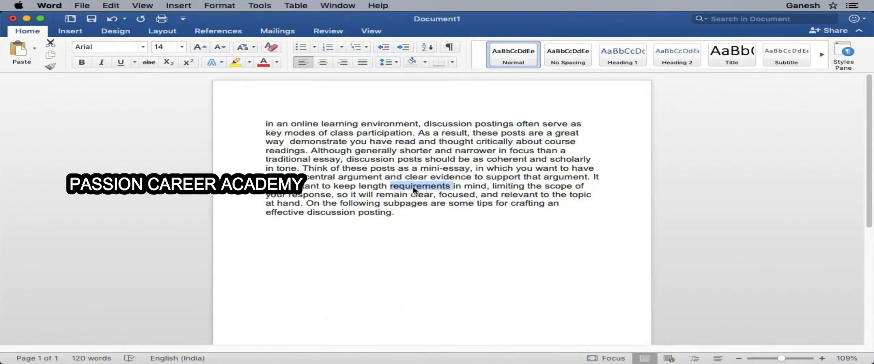
{"action": "right_click", "coordinate": [427, 190]}
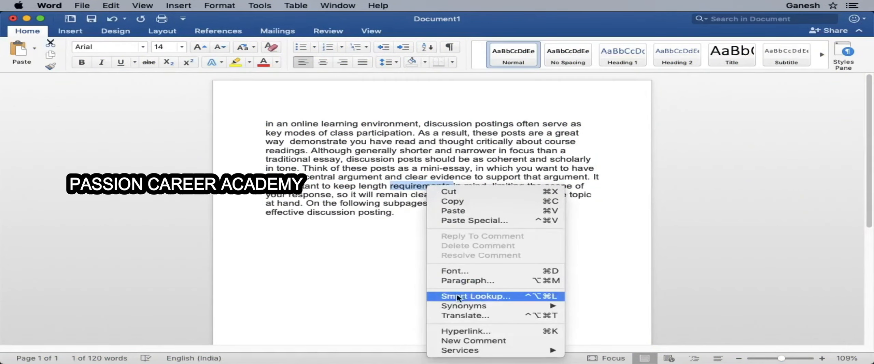
{"action": "left_click", "coordinate": [516, 300]}
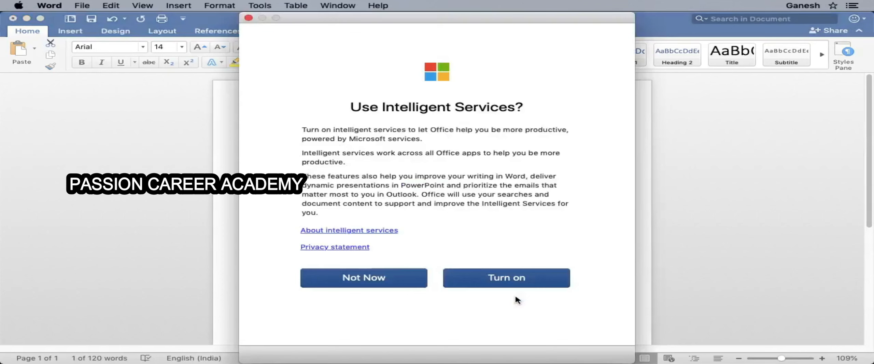
{"action": "left_click", "coordinate": [511, 283]}
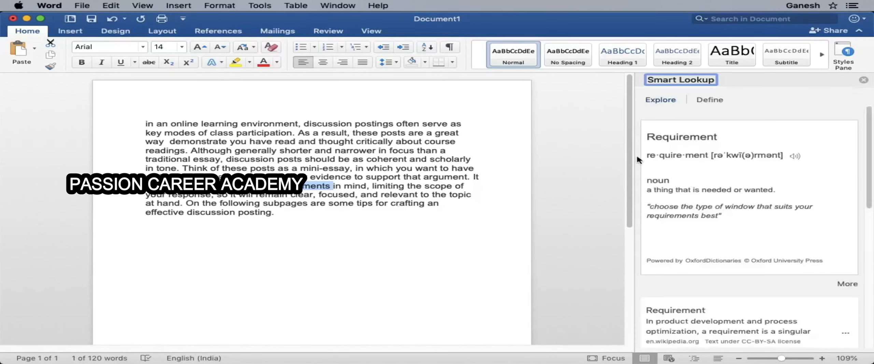
{"action": "scroll", "coordinate": [681, 228], "scroll_direction": "down", "scroll_amount": 3}
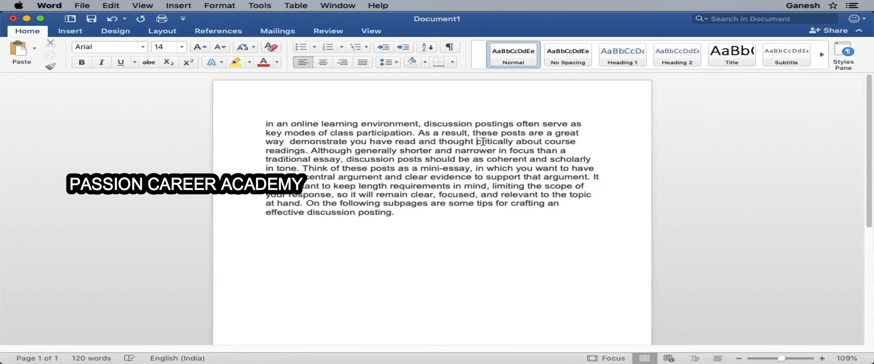
- Look up the word "critically" in the paragraph with Smart Lookup
{"action": "left_click_drag", "start_coordinate": [482, 141], "coordinate": [509, 142]}
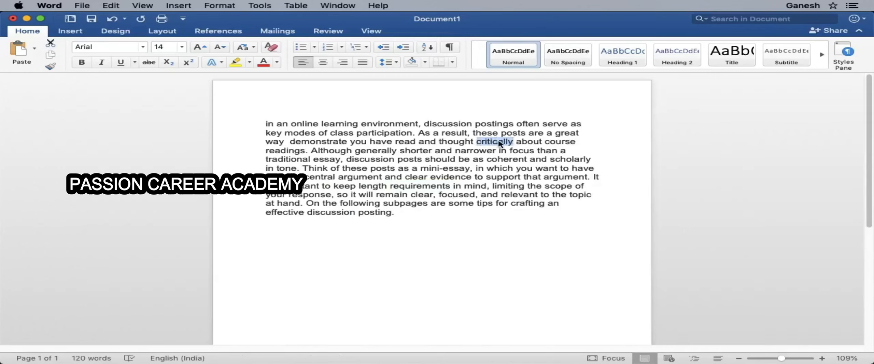
{"action": "right_click", "coordinate": [501, 145]}
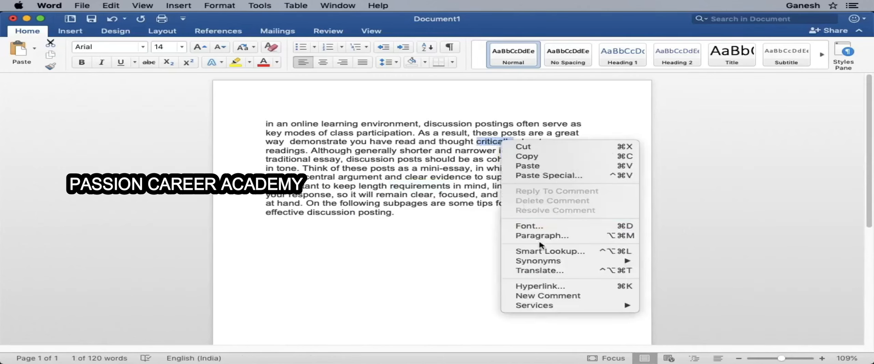
{"action": "left_click", "coordinate": [544, 251]}
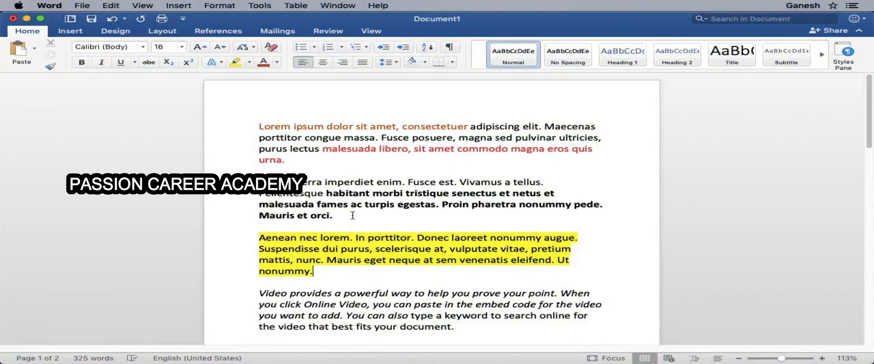
- Clear all formatting from the entire document text
{"action": "scroll", "coordinate": [345, 199], "scroll_direction": "down", "scroll_amount": 3}
{"action": "scroll", "coordinate": [286, 216], "scroll_direction": "down", "scroll_amount": 4}
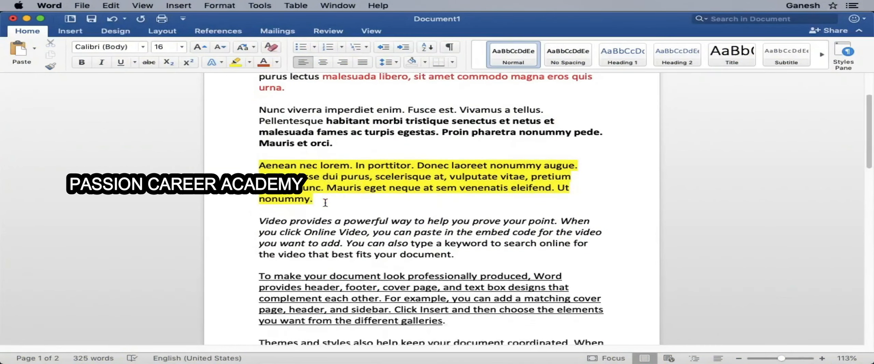
{"action": "scroll", "coordinate": [362, 194], "scroll_direction": "down", "scroll_amount": 4}
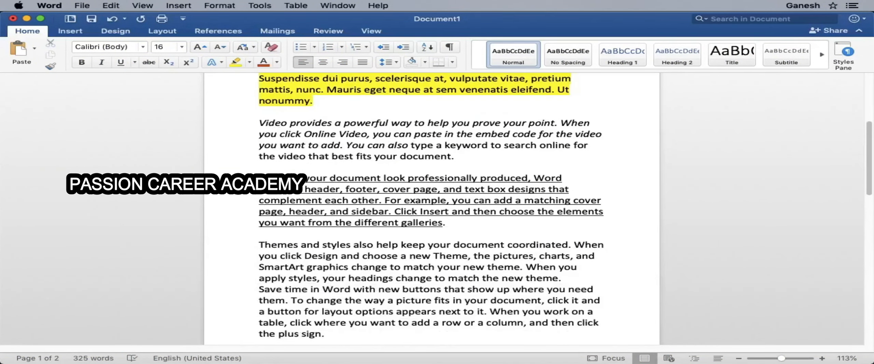
{"action": "scroll", "coordinate": [463, 221], "scroll_direction": "down", "scroll_amount": 1}
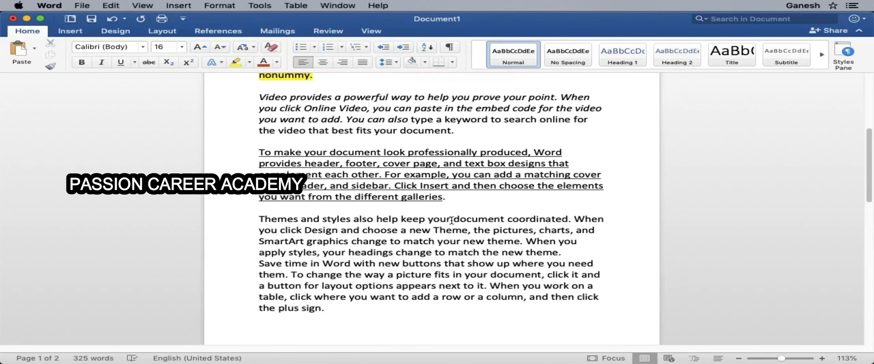
{"action": "scroll", "coordinate": [452, 221], "scroll_direction": "up", "scroll_amount": 11}
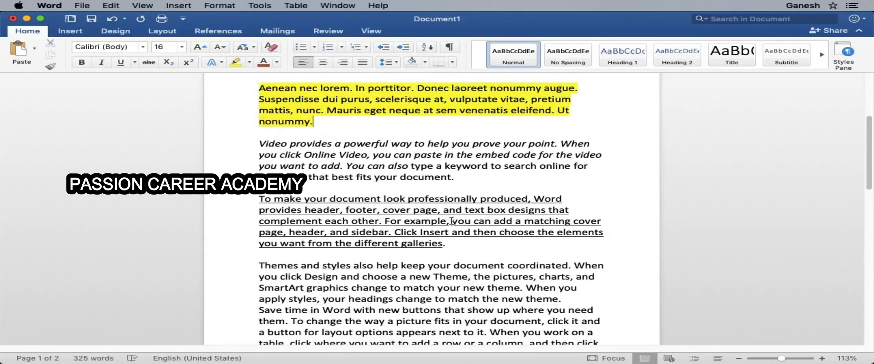
{"action": "scroll", "coordinate": [452, 221], "scroll_direction": "up", "scroll_amount": 1}
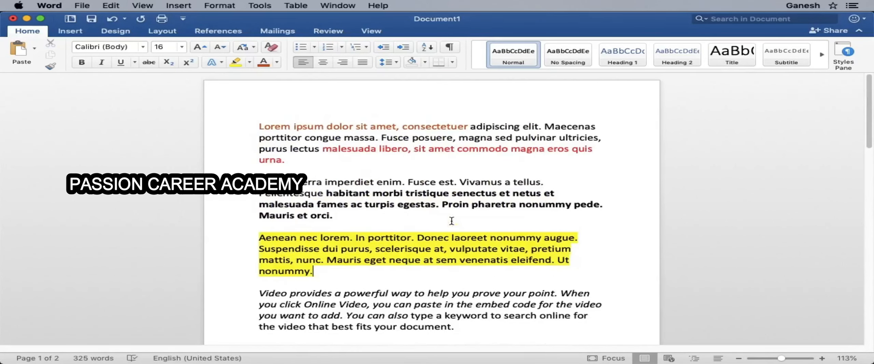
{"action": "key", "text": "super+a"}
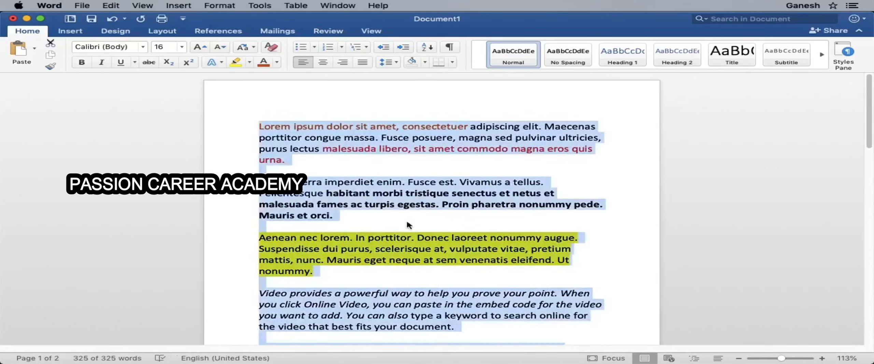
{"action": "scroll", "coordinate": [406, 219], "scroll_direction": "down", "scroll_amount": 17}
{"action": "scroll", "coordinate": [389, 219], "scroll_direction": "up", "scroll_amount": 14}
{"action": "scroll", "coordinate": [386, 214], "scroll_direction": "up", "scroll_amount": 4}
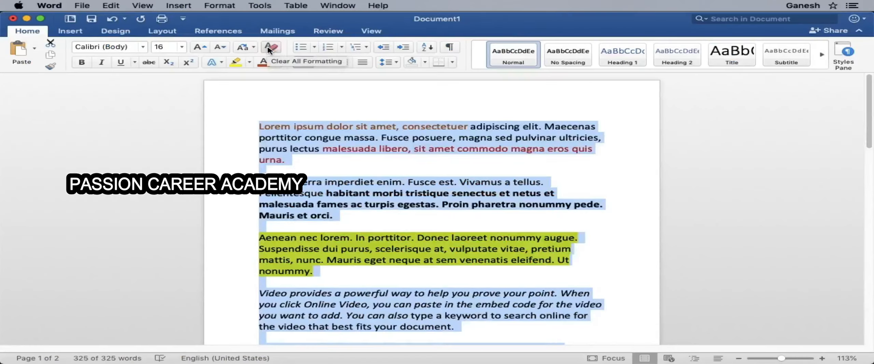
{"action": "left_click", "coordinate": [235, 45]}
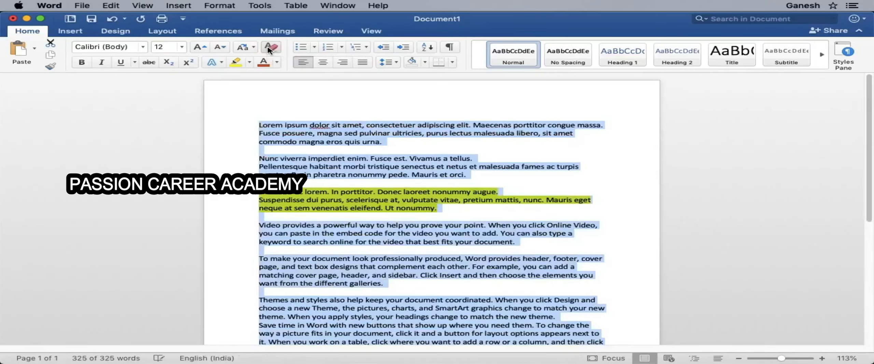
- Remove the yellow highlighting from the third paragraph, beginning "Aenean nec lorem"
{"action": "scroll", "coordinate": [387, 188], "scroll_direction": "down", "scroll_amount": 1}
{"action": "left_click", "coordinate": [387, 189]}
{"action": "scroll", "coordinate": [387, 190], "scroll_direction": "up", "scroll_amount": 1}
{"action": "left_click_drag", "start_coordinate": [443, 194], "coordinate": [259, 178]}
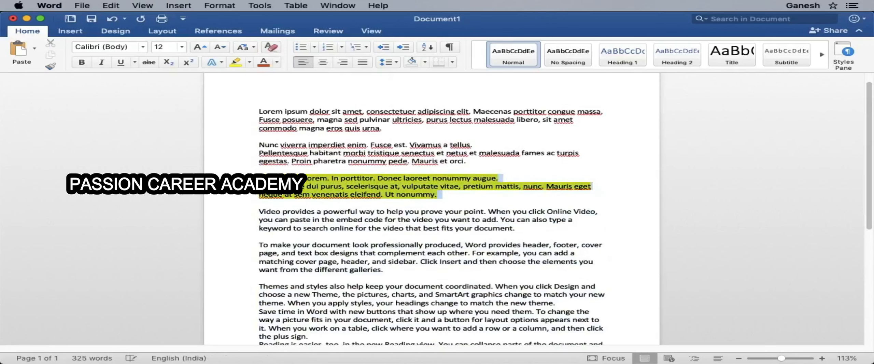
{"action": "left_click", "coordinate": [239, 64]}
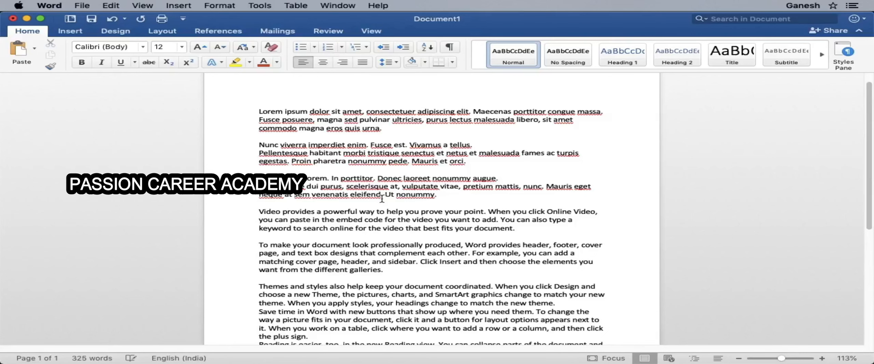
- Open Paste Special below the last paragraph and choose Unformatted Unicode Text as the paste format
{"action": "scroll", "coordinate": [381, 198], "scroll_direction": "down", "scroll_amount": 10}
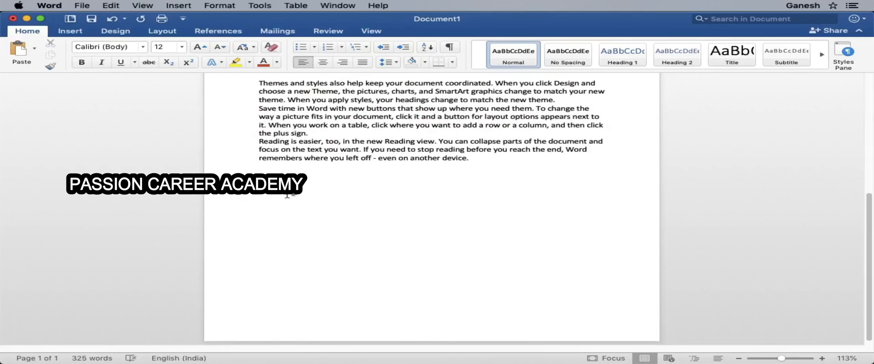
{"action": "right_click", "coordinate": [290, 192]}
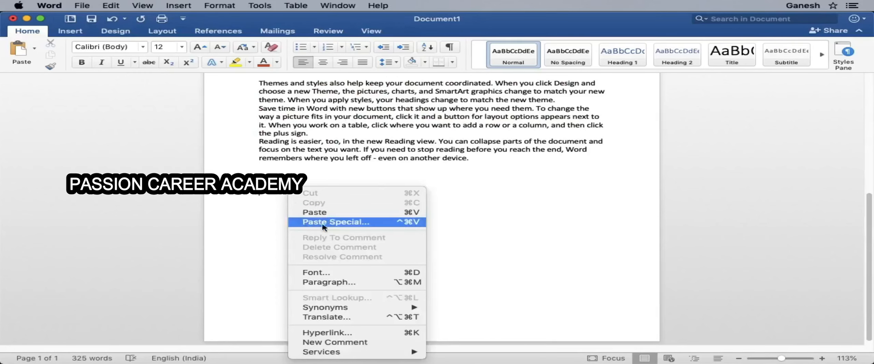
{"action": "left_click", "coordinate": [341, 224]}
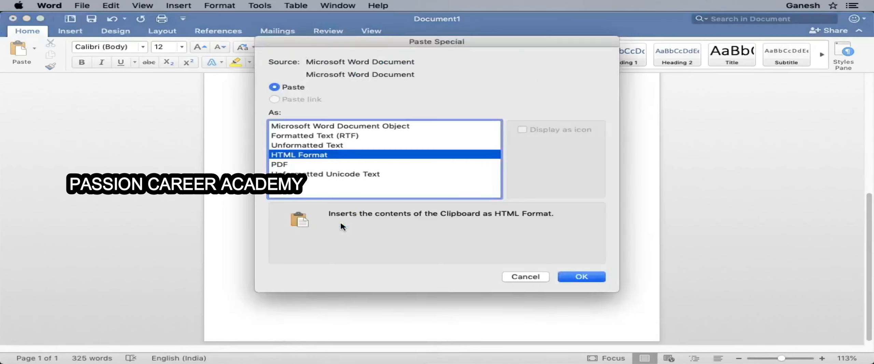
{"action": "left_click", "coordinate": [325, 146]}
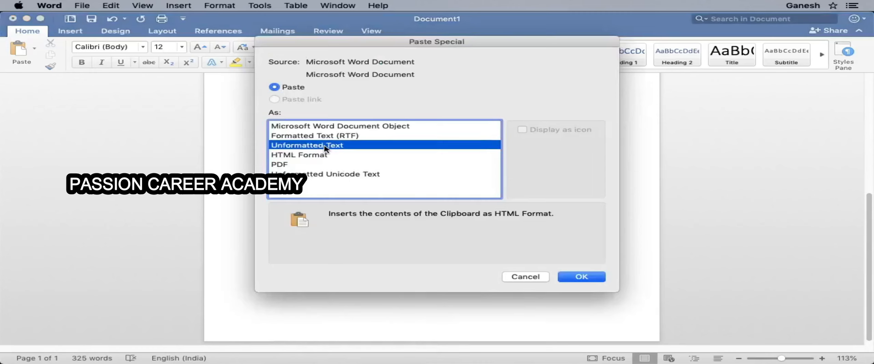
{"action": "left_click", "coordinate": [317, 175]}
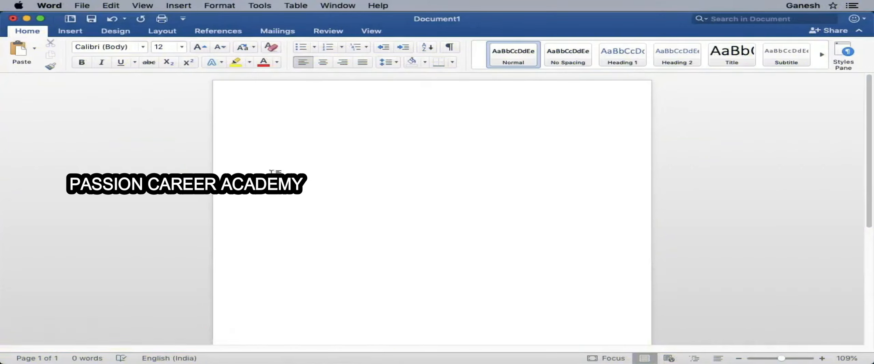
- Generate default sample text in the blank document with =rand()
{"action": "type", "text": "nd()"}
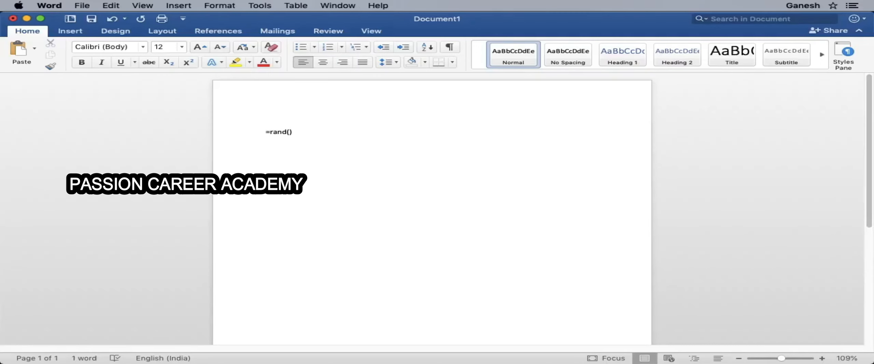
{"action": "key", "text": "Return"}
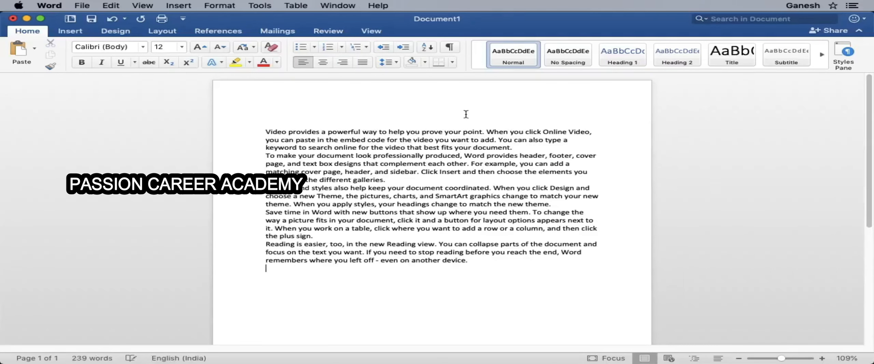
- Replace the sample paragraphs with random text generated by =rand(5,2)
{"action": "left_click_drag", "start_coordinate": [265, 126], "coordinate": [476, 261]}
{"action": "type", "text": "="}
{"action": "type", "text": "rand"}
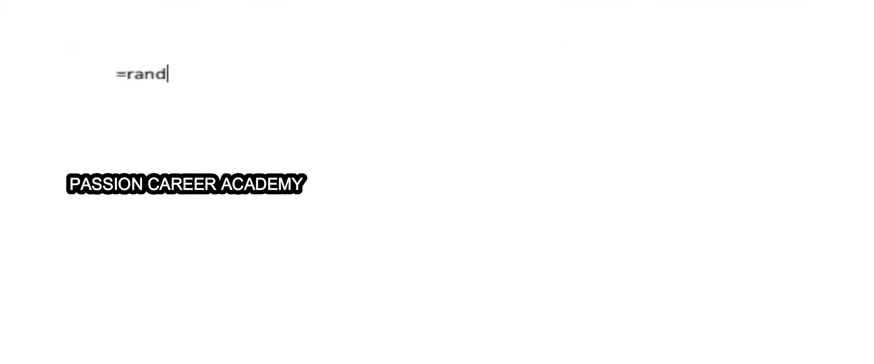
{"action": "type", "text": "(5,2)"}
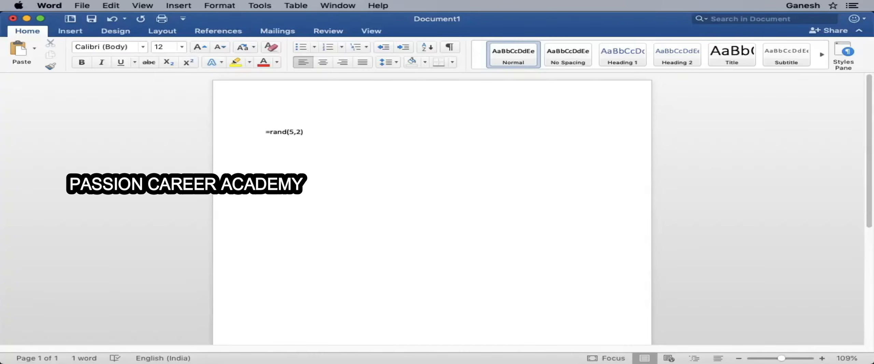
{"action": "key", "text": "Return"}
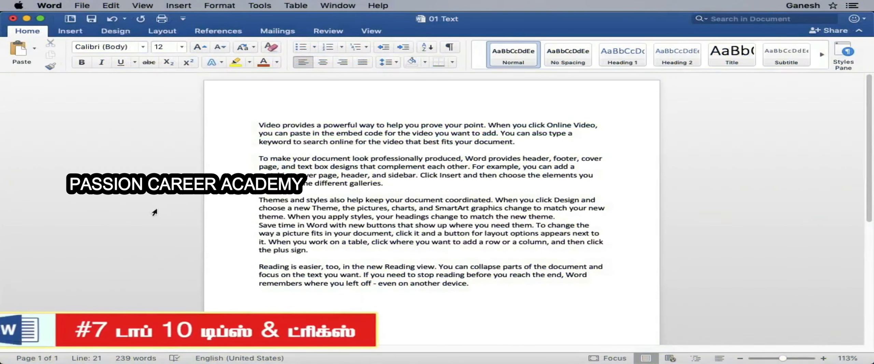
- Open the full list of recent documents, check the pinned ones, and pin the Tamil Tutorials World document
{"action": "scroll", "coordinate": [144, 209], "scroll_direction": "down", "scroll_amount": 1}
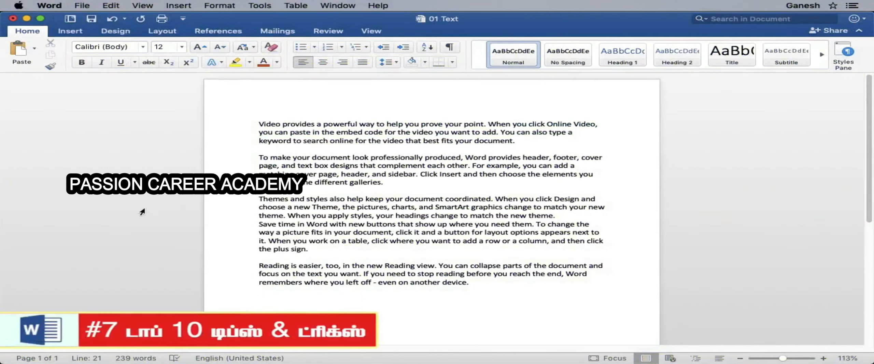
{"action": "left_click", "coordinate": [80, 5]}
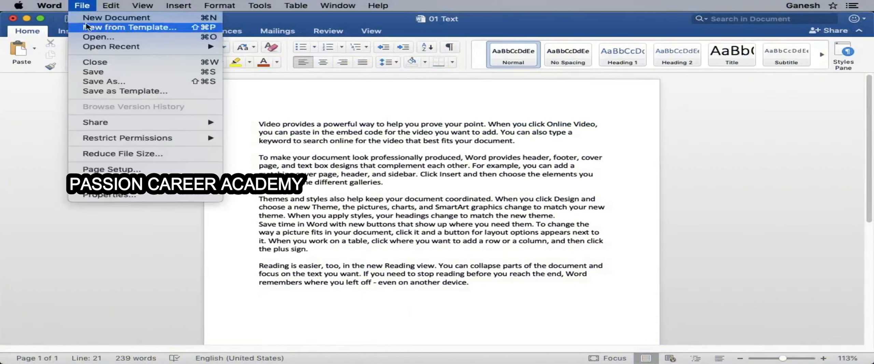
{"action": "mouse_move", "coordinate": [95, 50]}
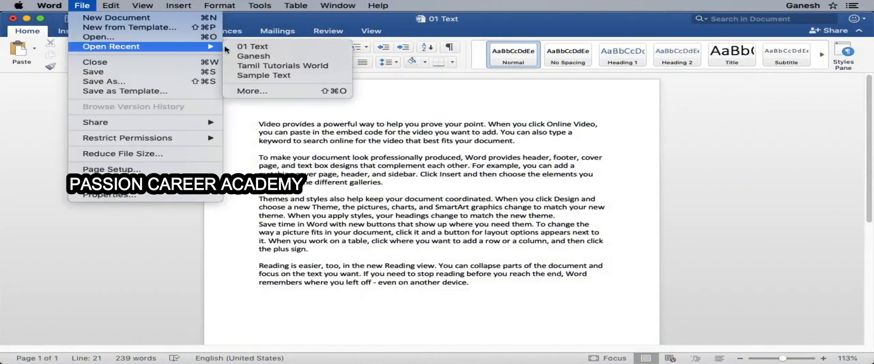
{"action": "left_click", "coordinate": [307, 94]}
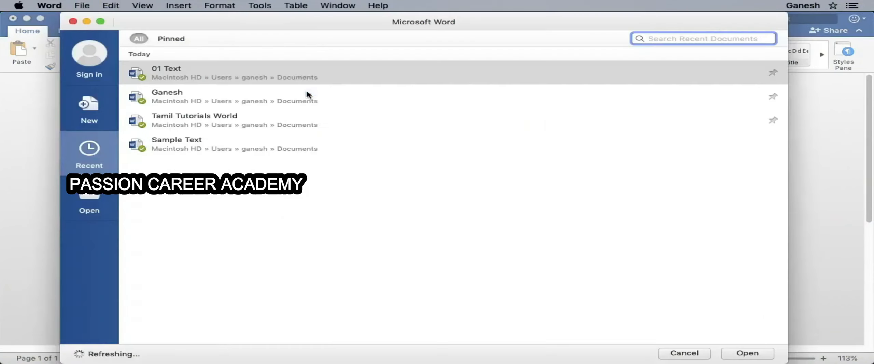
{"action": "left_click", "coordinate": [175, 39]}
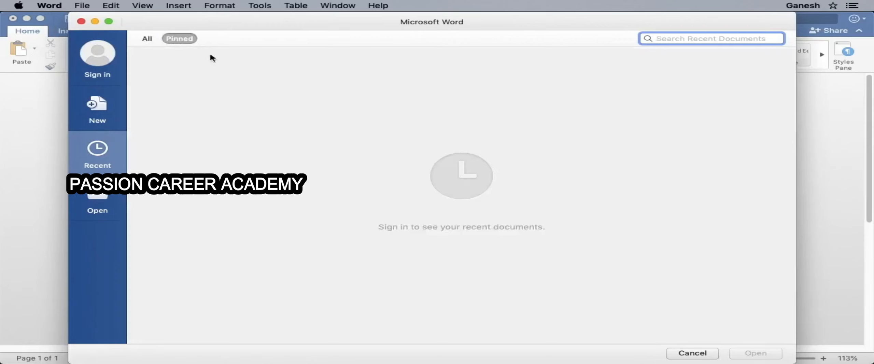
{"action": "left_click", "coordinate": [148, 39]}
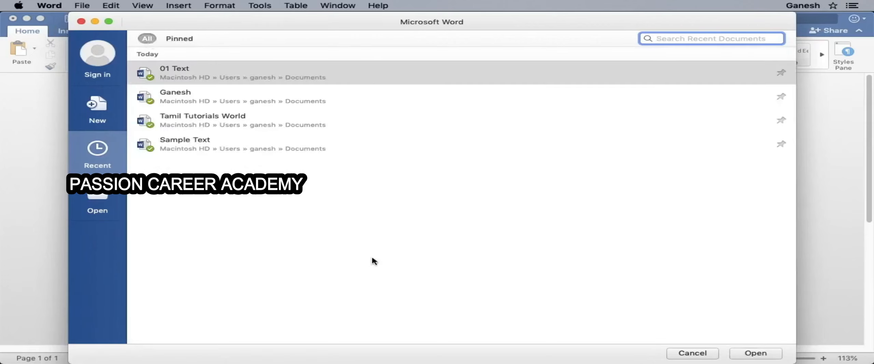
{"action": "left_click", "coordinate": [782, 120]}
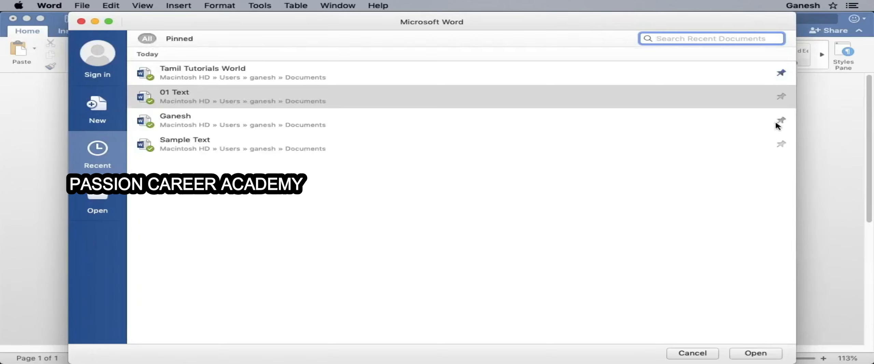
- Filter the recent documents to the pinned ones and return to the full list
{"action": "left_click", "coordinate": [180, 38]}
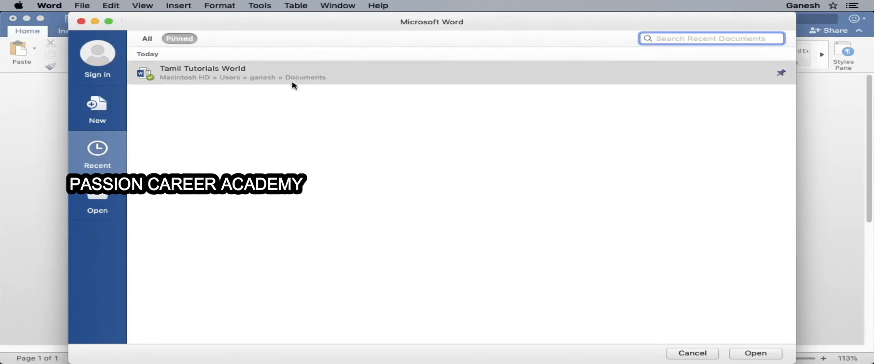
{"action": "left_click", "coordinate": [148, 39]}
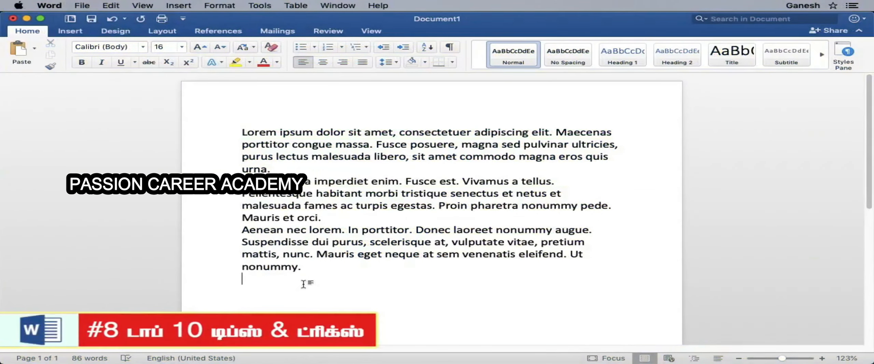
- Add the text "Click this link" at the end of the last paragraph
{"action": "key", "text": "BackSpace"}
{"action": "type", "text": "cl"}
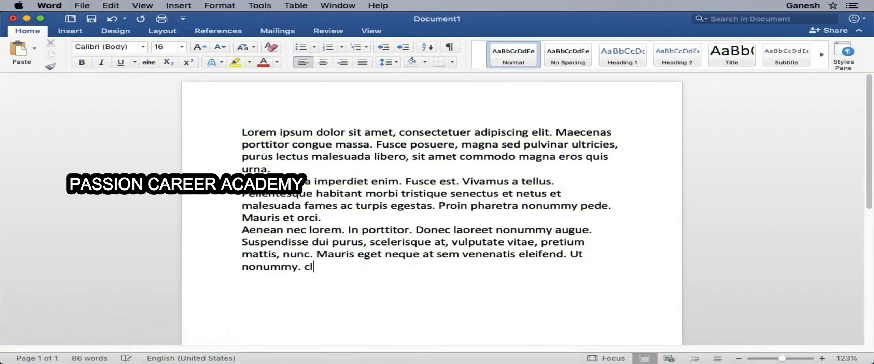
{"action": "type", "text": "ick this link"}
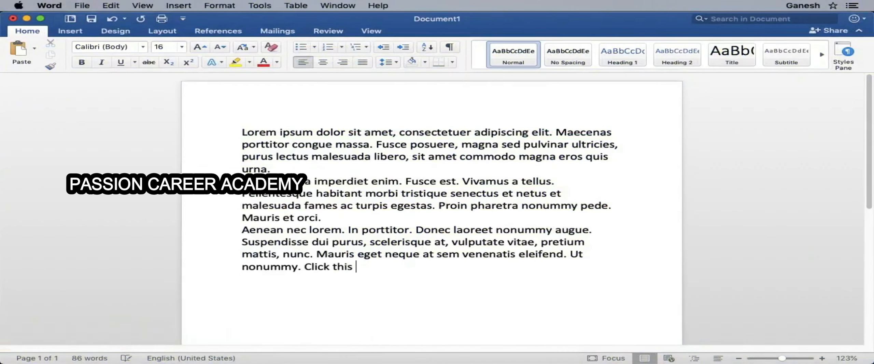
- Review the link target types for the "Click this link" text and hyperlink it to the web address google.com
{"action": "left_click_drag", "start_coordinate": [375, 267], "coordinate": [306, 266]}
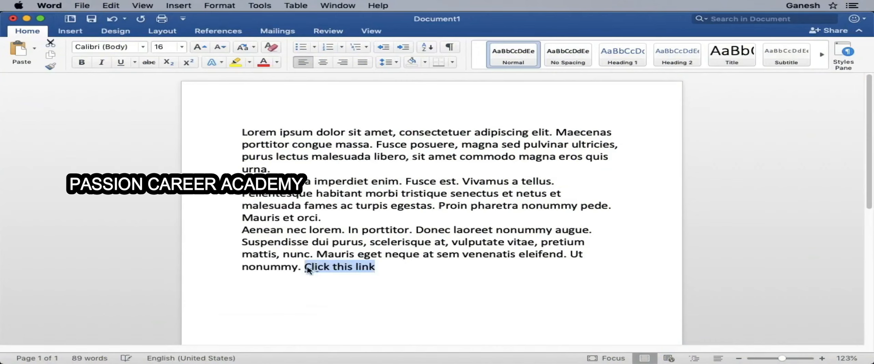
{"action": "right_click", "coordinate": [340, 269]}
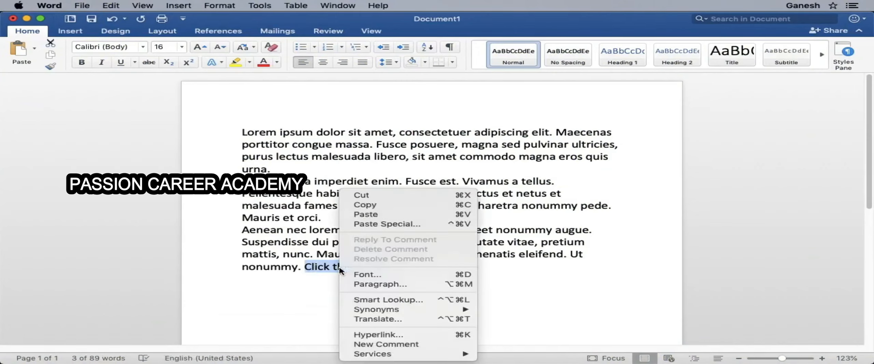
{"action": "left_click", "coordinate": [425, 336]}
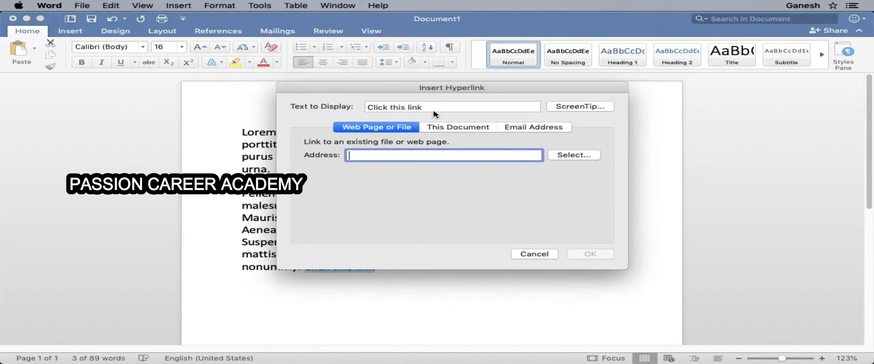
{"action": "left_click", "coordinate": [440, 128]}
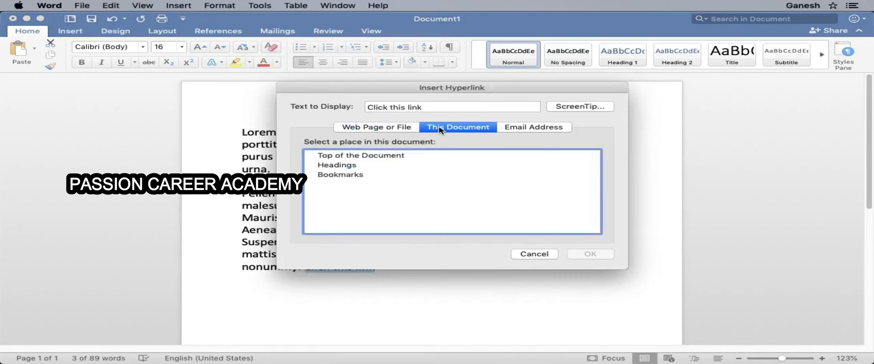
{"action": "left_click", "coordinate": [517, 129]}
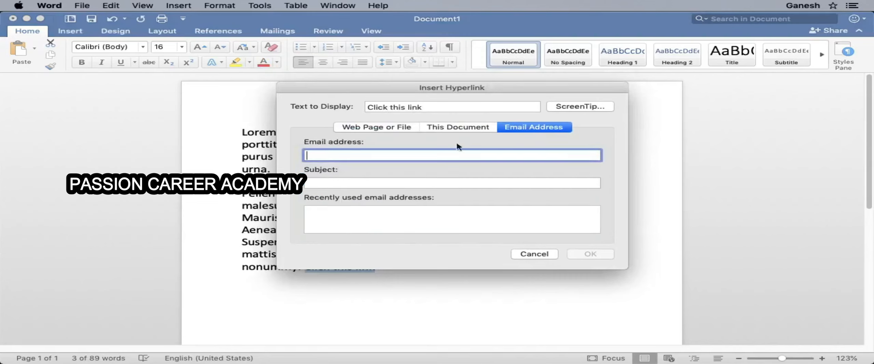
{"action": "left_click", "coordinate": [384, 131]}
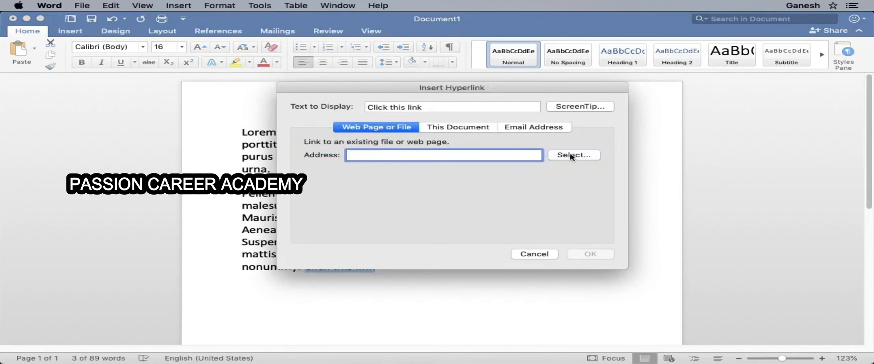
{"action": "type", "text": "g"}
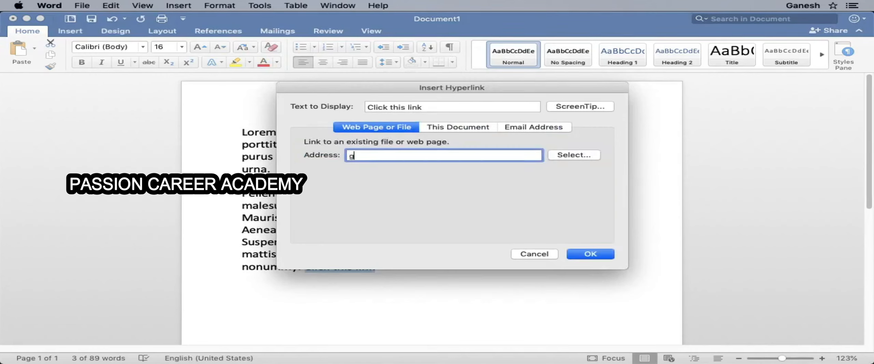
{"action": "type", "text": "oogle.com"}
{"action": "left_click", "coordinate": [589, 254]}
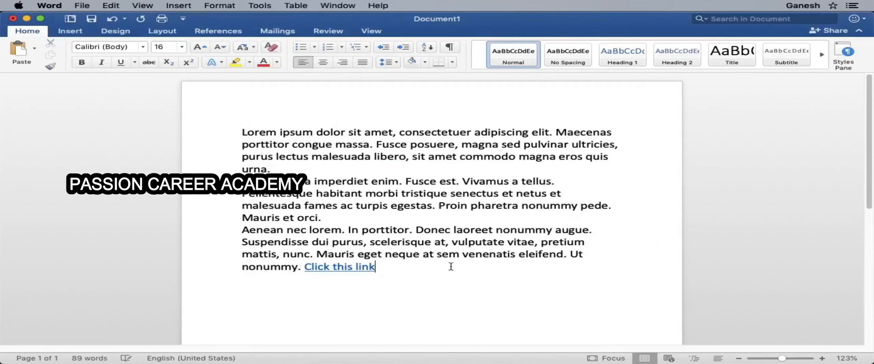
{"action": "mouse_move", "coordinate": [356, 268]}
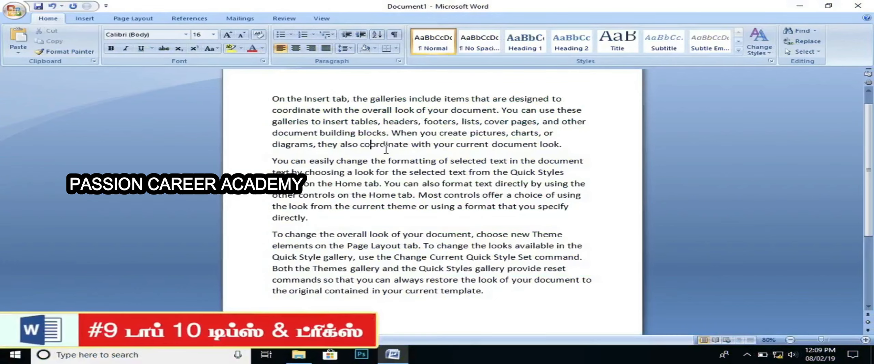
- Zoom in on the document text up to 130% and zoom back out
{"action": "scroll", "coordinate": [385, 149], "scroll_direction": "up", "scroll_amount": 1}
{"action": "scroll", "coordinate": [478, 156], "scroll_direction": "up", "scroll_amount": 4}
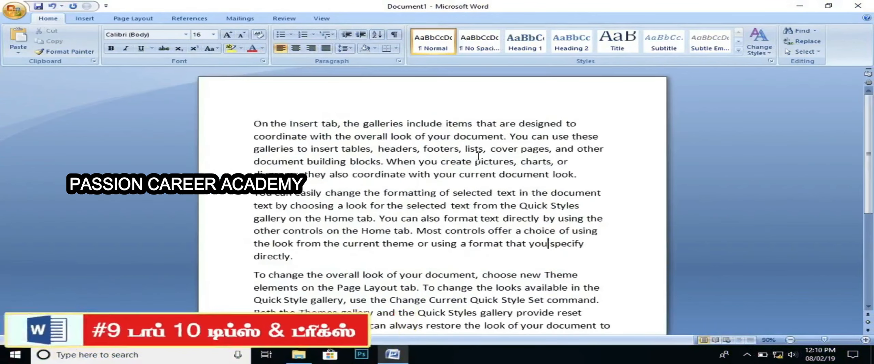
{"action": "scroll", "coordinate": [479, 157], "scroll_direction": "up", "scroll_amount": 1}
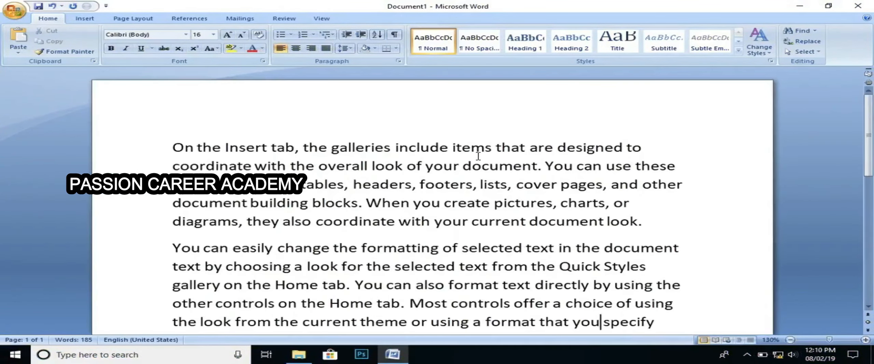
{"action": "scroll", "coordinate": [479, 156], "scroll_direction": "down", "scroll_amount": 4}
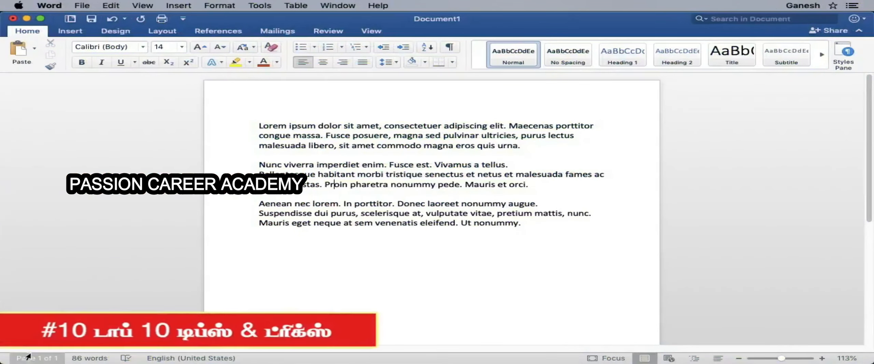
- Show the line number in the status bar and check it on two lines of the last paragraph
{"action": "right_click", "coordinate": [410, 357]}
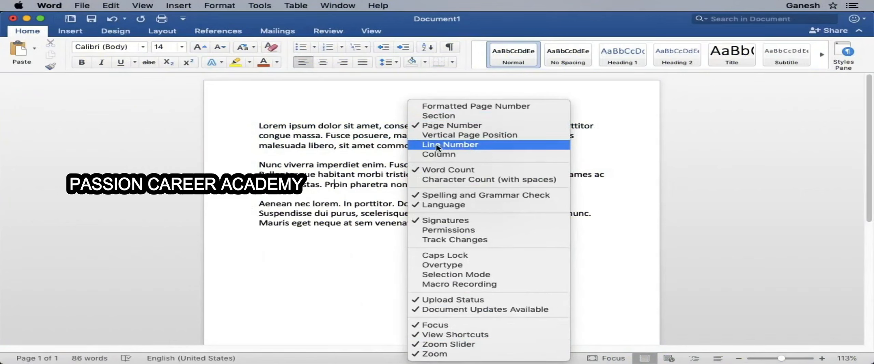
{"action": "left_click", "coordinate": [460, 148]}
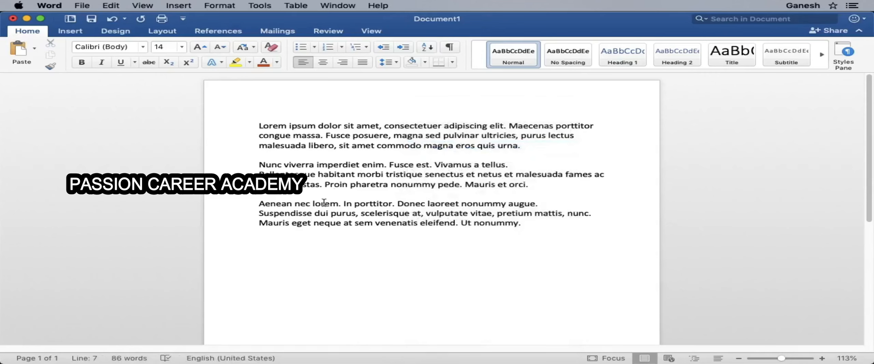
{"action": "left_click", "coordinate": [315, 215]}
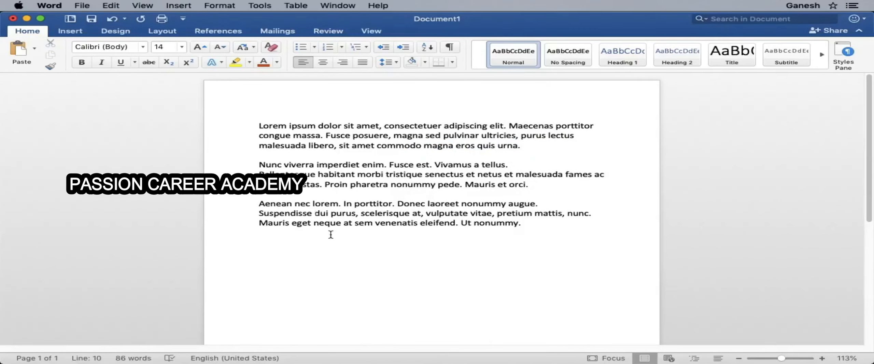
{"action": "left_click", "coordinate": [322, 225]}
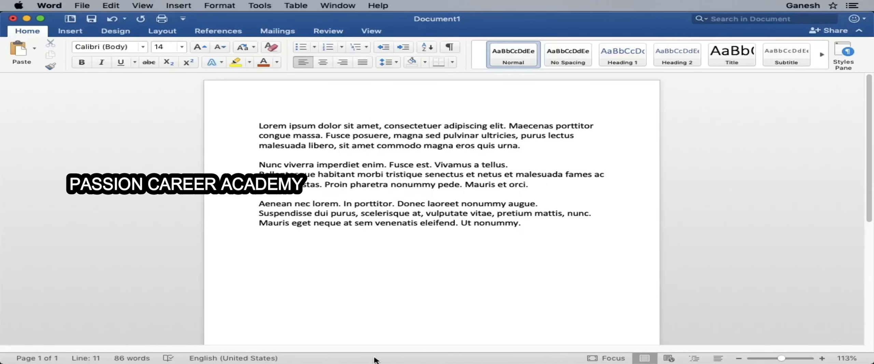
- Enable the Caps Lock indicator in the status bar and toggle Caps Lock to test it
{"action": "right_click", "coordinate": [375, 358]}
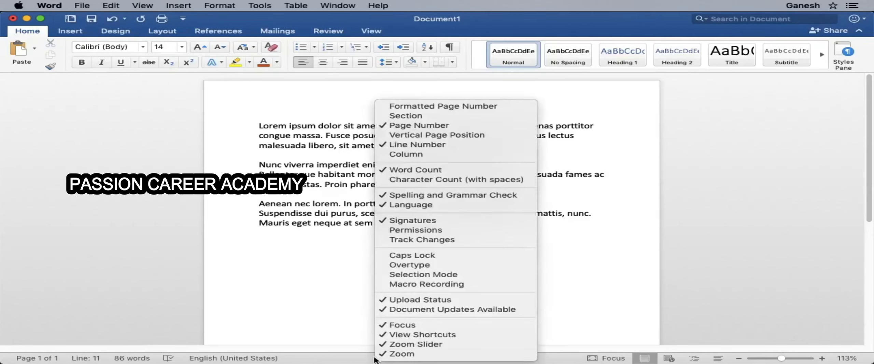
{"action": "left_click", "coordinate": [386, 257]}
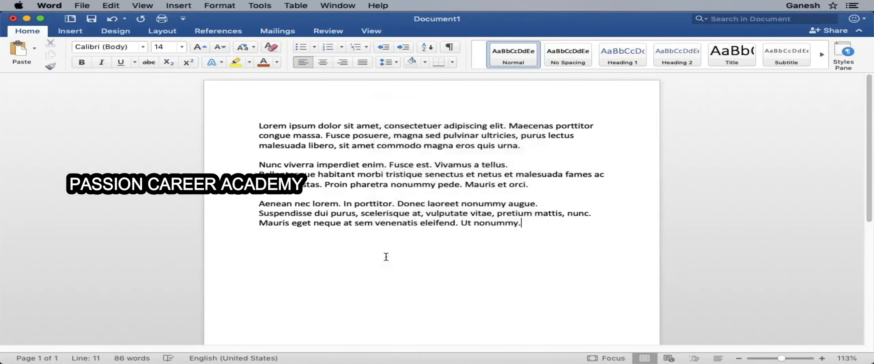
{"action": "key", "text": "Caps_Lock"}
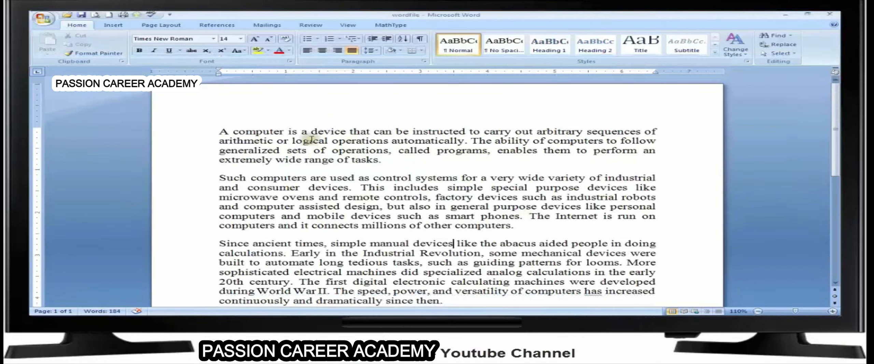
- Select all three paragraphs manually from first to last word twice, clearing the selection each time
{"action": "scroll", "coordinate": [307, 191], "scroll_direction": "down", "scroll_amount": 3}
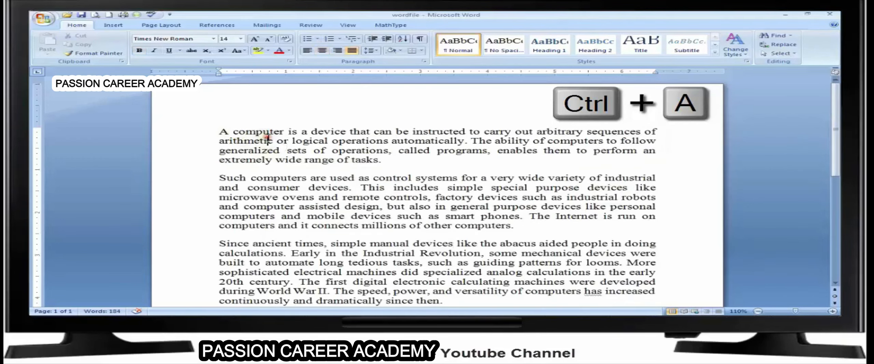
{"action": "scroll", "coordinate": [266, 168], "scroll_direction": "down", "scroll_amount": 3}
{"action": "scroll", "coordinate": [267, 168], "scroll_direction": "up", "scroll_amount": 4}
{"action": "left_click_drag", "start_coordinate": [220, 129], "coordinate": [450, 255]}
{"action": "scroll", "coordinate": [451, 256], "scroll_direction": "up", "scroll_amount": 1}
{"action": "scroll", "coordinate": [451, 257], "scroll_direction": "up", "scroll_amount": 1}
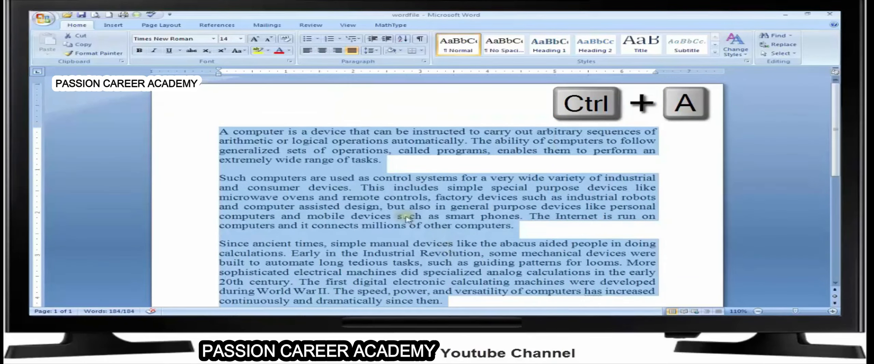
{"action": "left_click", "coordinate": [268, 149]}
{"action": "left_click_drag", "start_coordinate": [214, 134], "coordinate": [448, 266]}
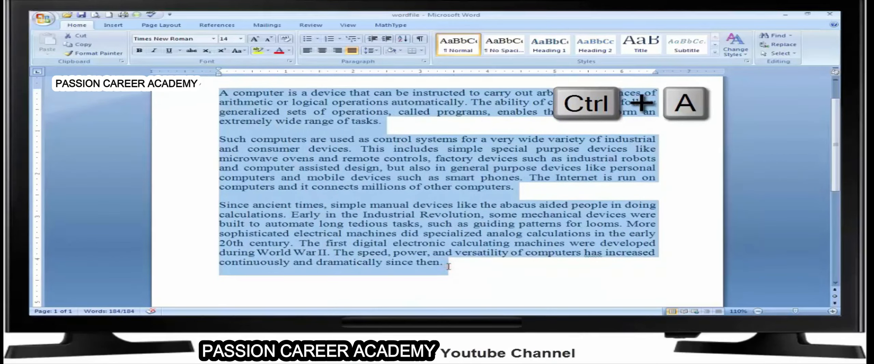
{"action": "left_click", "coordinate": [414, 219]}
{"action": "scroll", "coordinate": [414, 222], "scroll_direction": "up", "scroll_amount": 1}
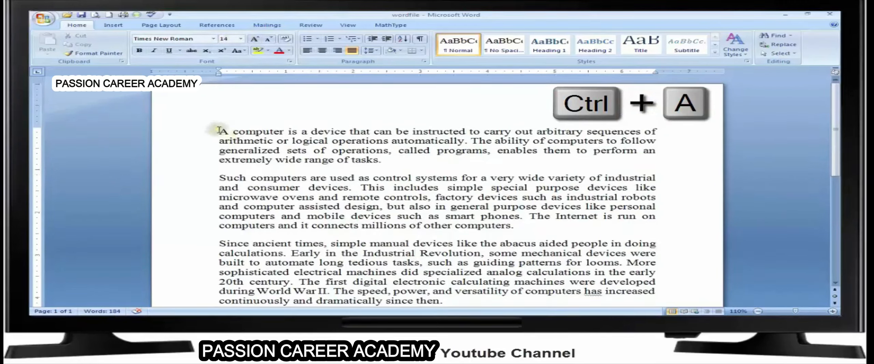
- Select the whole document and change its font size to 10 and finally to 12
{"action": "key", "text": "ctrl+a"}
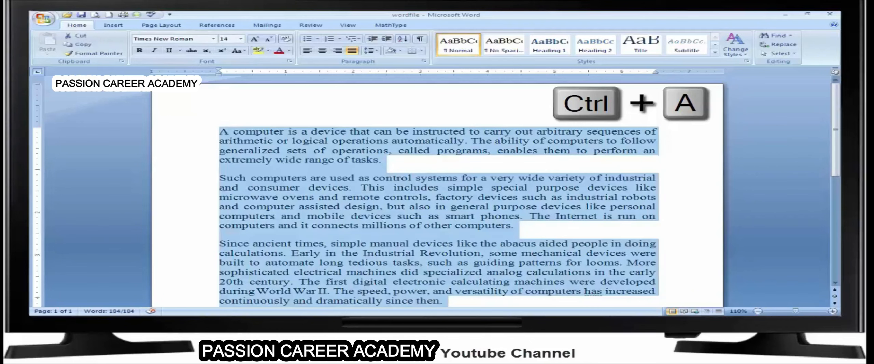
{"action": "scroll", "coordinate": [386, 229], "scroll_direction": "down", "scroll_amount": 3}
{"action": "scroll", "coordinate": [386, 230], "scroll_direction": "up", "scroll_amount": 2}
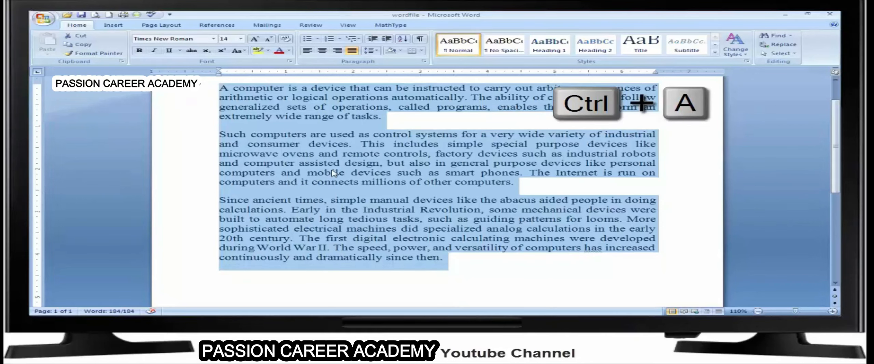
{"action": "scroll", "coordinate": [333, 173], "scroll_direction": "up", "scroll_amount": 2}
{"action": "left_click", "coordinate": [241, 38]}
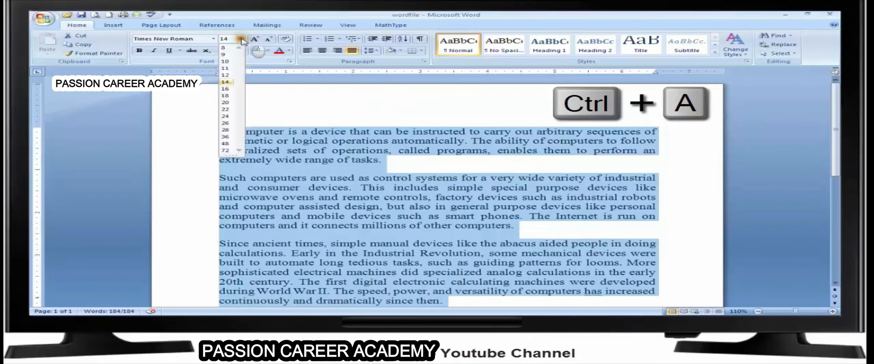
{"action": "left_click", "coordinate": [225, 61]}
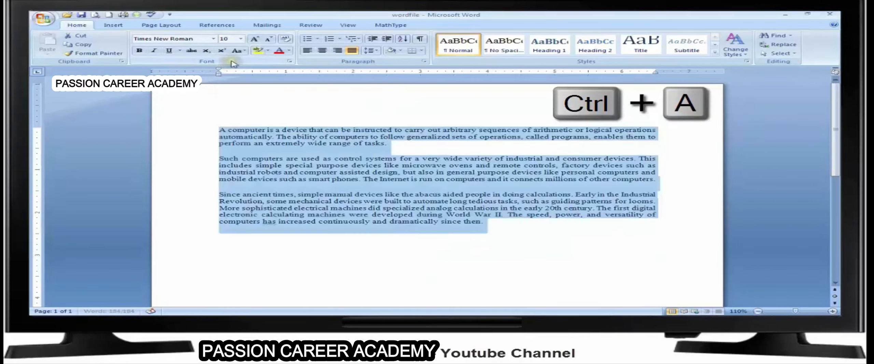
{"action": "left_click", "coordinate": [240, 38]}
{"action": "left_click", "coordinate": [227, 78]}
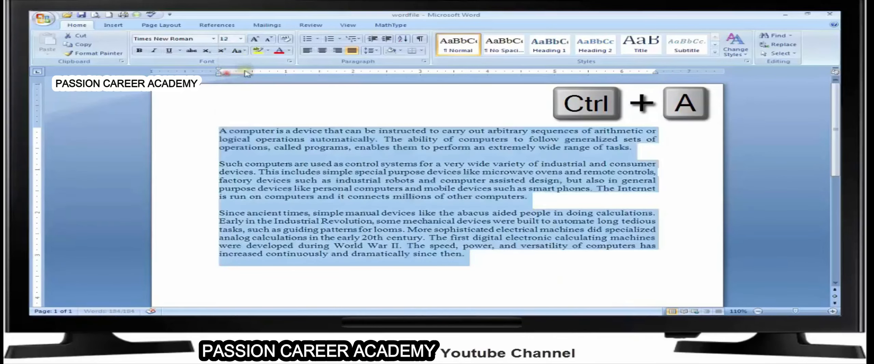
- Apply a dark theme font color to all the text and reselect the whole document
{"action": "left_click", "coordinate": [289, 51]}
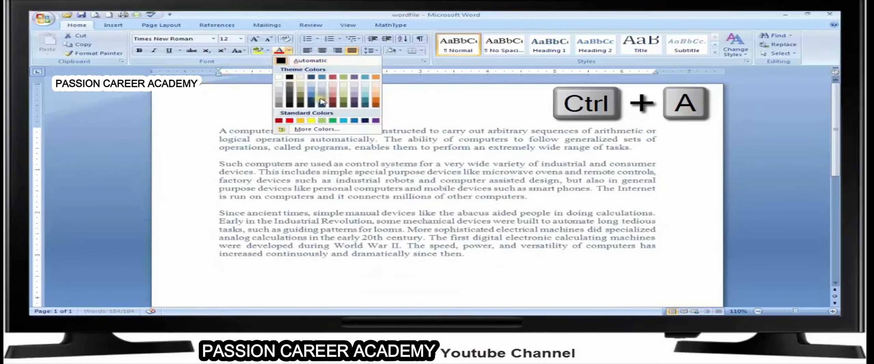
{"action": "left_click", "coordinate": [348, 103]}
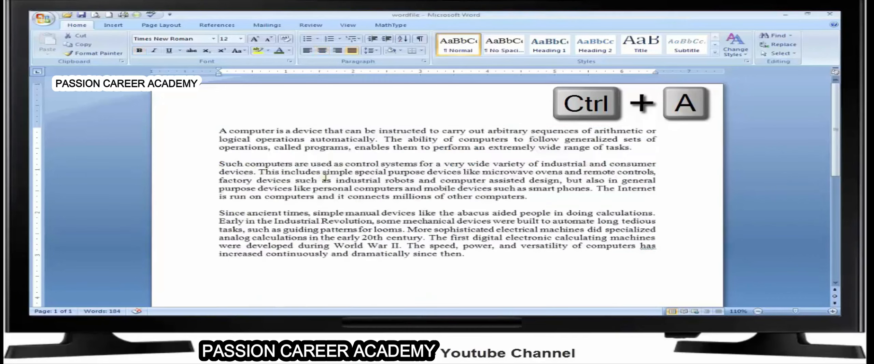
{"action": "key", "text": "ctrl+a"}
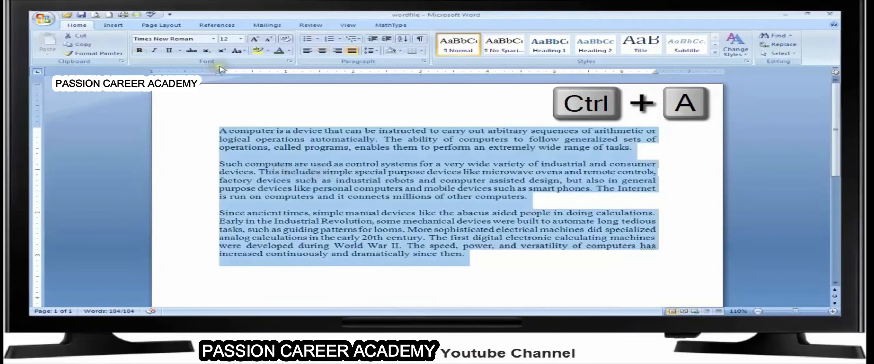
- Delete all the text of the document, undo the deletion and clear the selection
{"action": "key", "text": "Delete"}
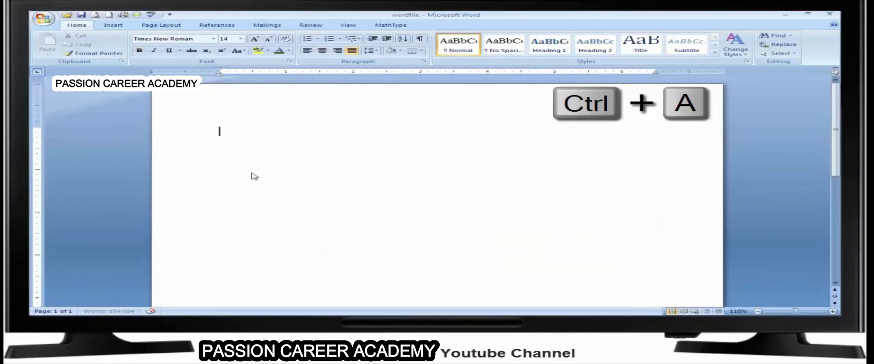
{"action": "key", "text": "ctrl+z"}
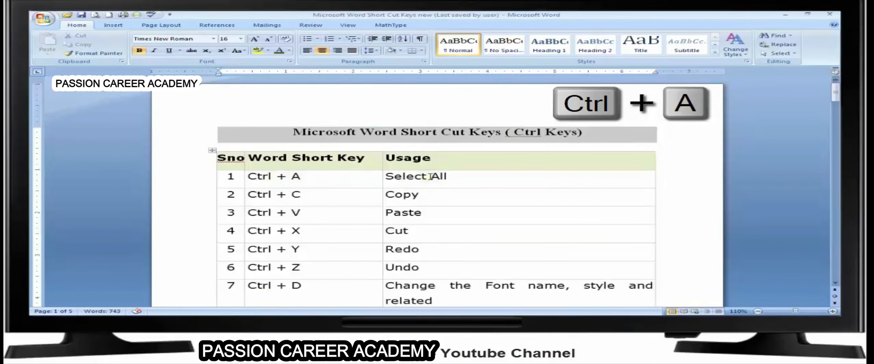
{"action": "scroll", "coordinate": [431, 177], "scroll_direction": "down", "scroll_amount": 2}
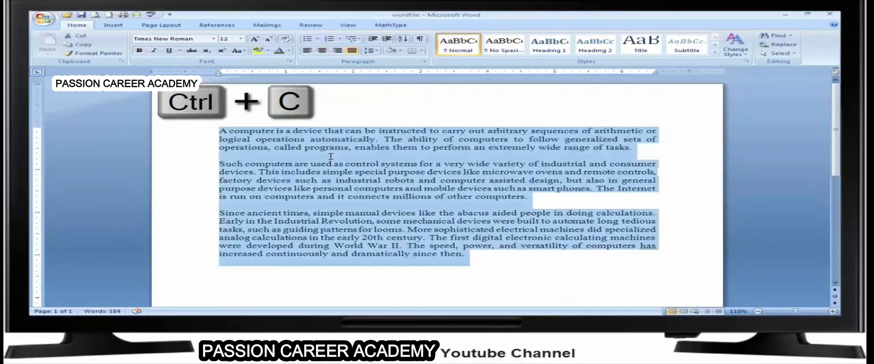
{"action": "left_click", "coordinate": [330, 156]}
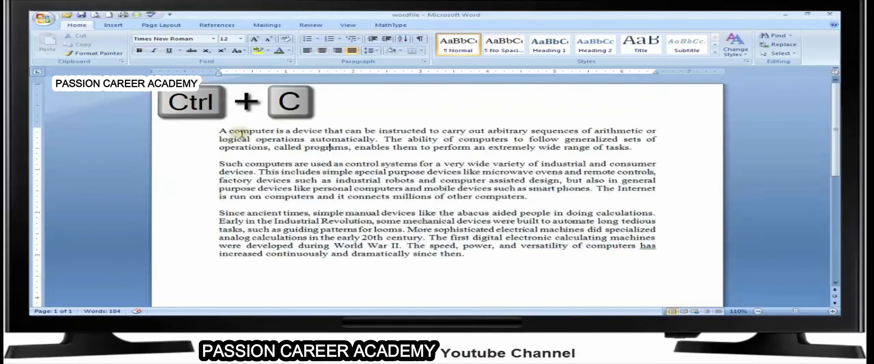
- Select the first paragraph manually from its first to its last word twice, clearing the selection each time
{"action": "left_click_drag", "start_coordinate": [221, 130], "coordinate": [639, 146]}
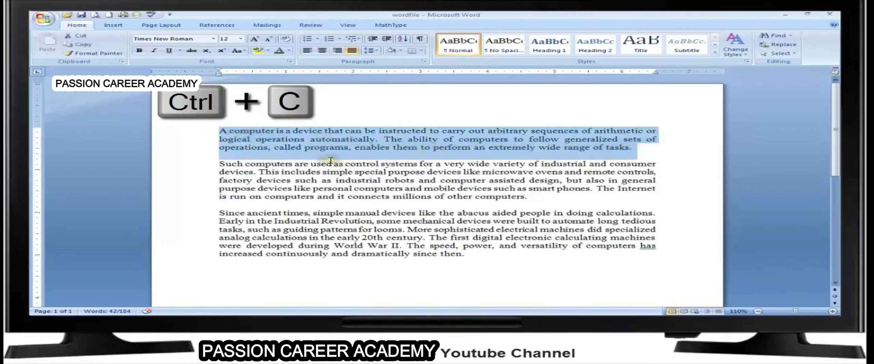
{"action": "left_click", "coordinate": [288, 161]}
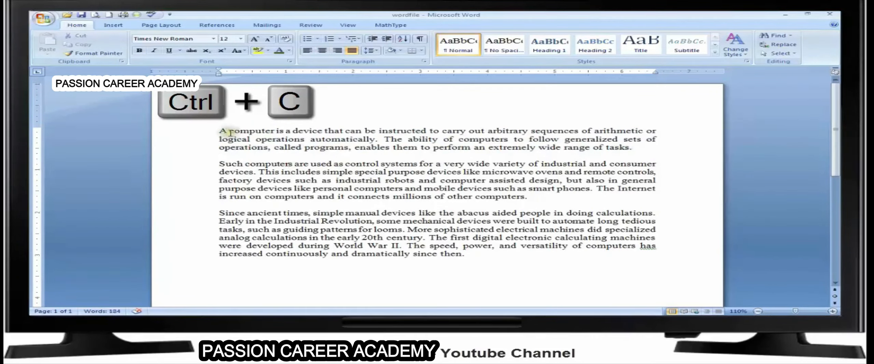
{"action": "left_click_drag", "start_coordinate": [220, 131], "coordinate": [650, 150]}
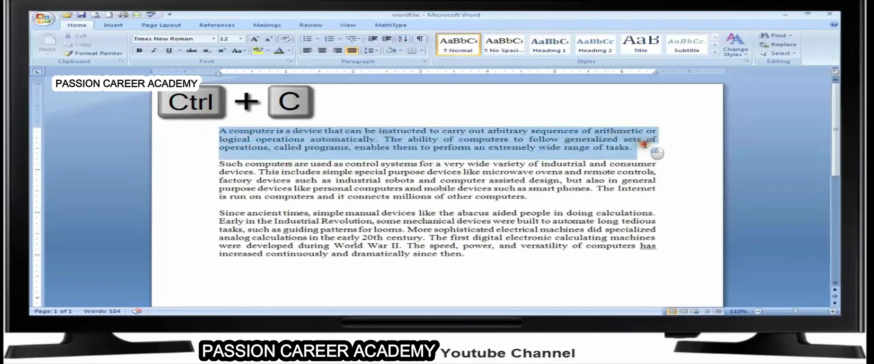
{"action": "left_click", "coordinate": [277, 174]}
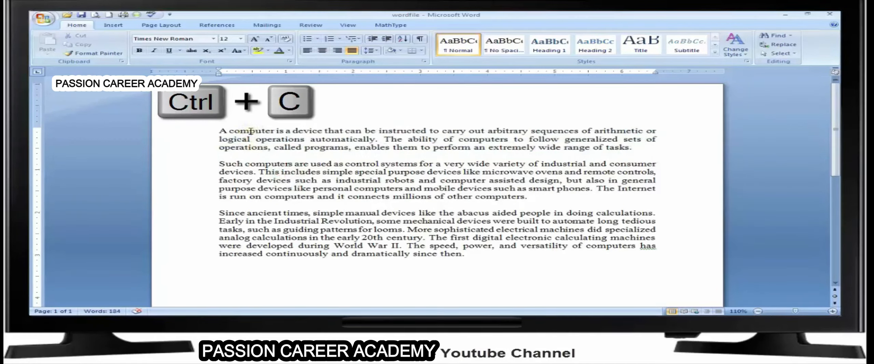
- Select the single words "computer" and "device" in the first sentence, clearing each selection
{"action": "double_click", "coordinate": [251, 130]}
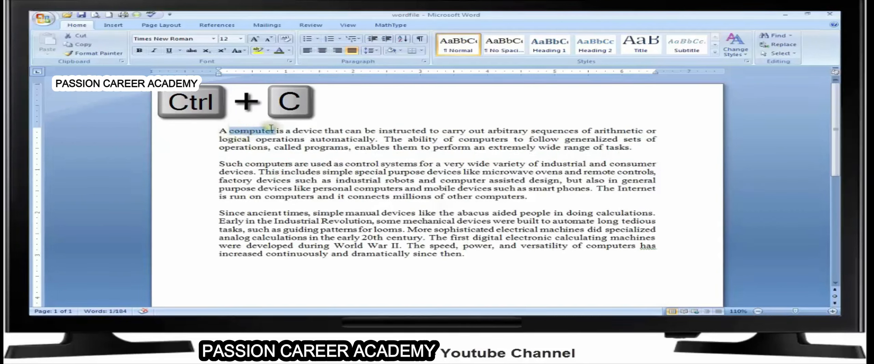
{"action": "left_click", "coordinate": [264, 142]}
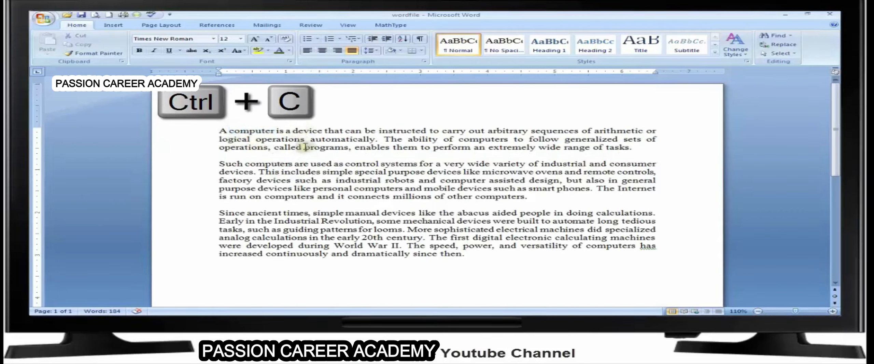
{"action": "double_click", "coordinate": [306, 131]}
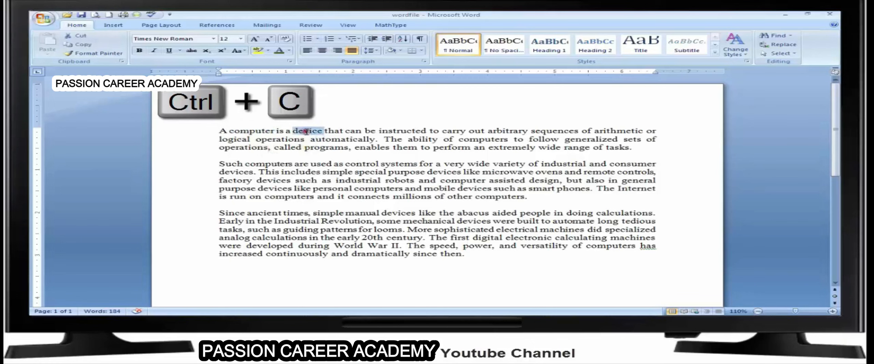
{"action": "left_click", "coordinate": [305, 149]}
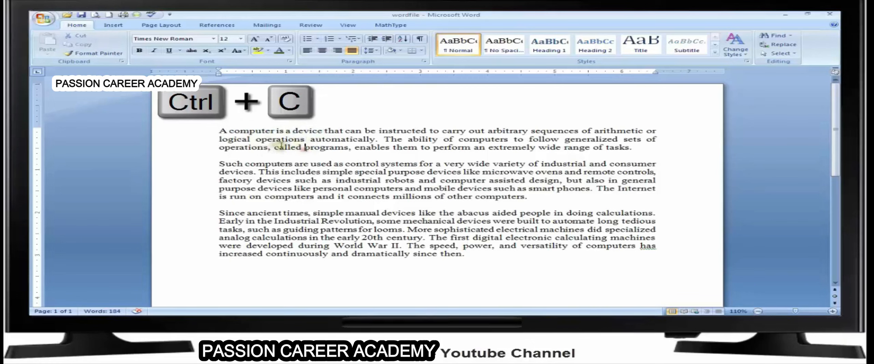
- Compare selecting the whole first paragraph at once with selecting it manually from start to end, clearing the selection each time
{"action": "triple_click", "coordinate": [251, 131]}
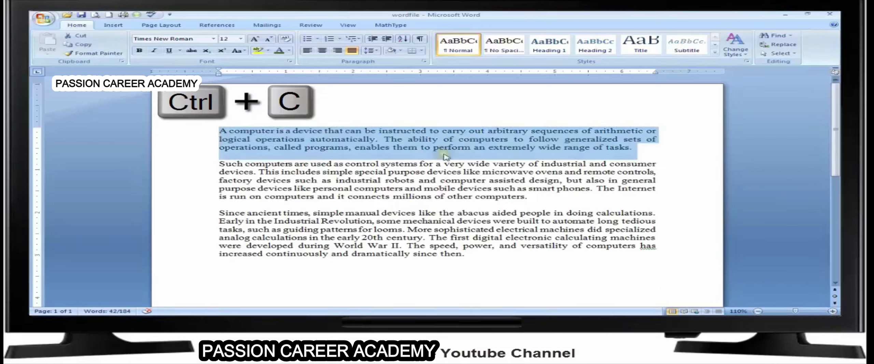
{"action": "left_click", "coordinate": [411, 157]}
{"action": "left_click_drag", "start_coordinate": [219, 131], "coordinate": [654, 150]}
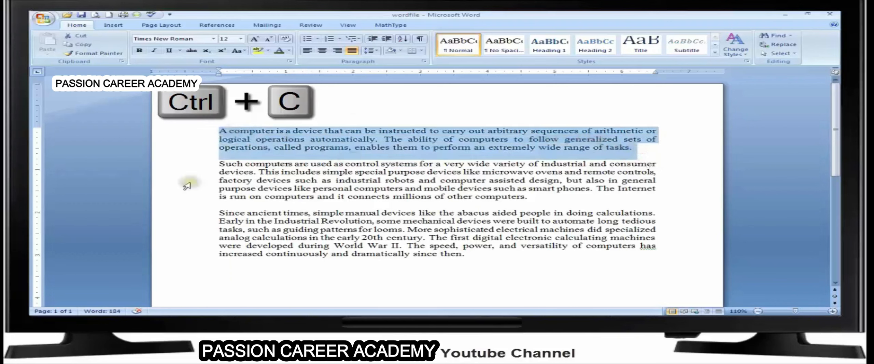
{"action": "left_click", "coordinate": [347, 145]}
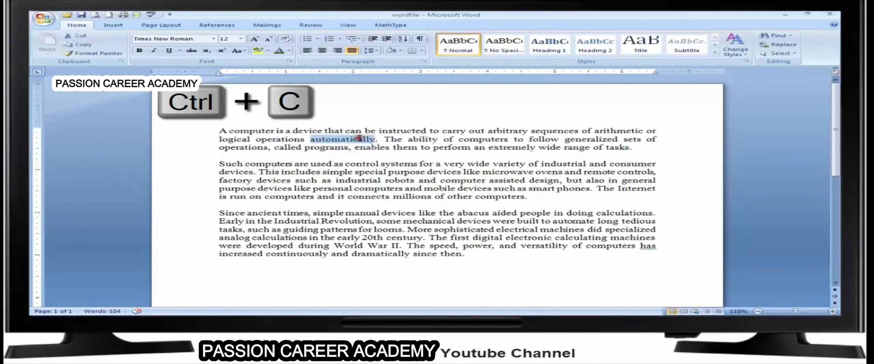
{"action": "triple_click", "coordinate": [359, 139]}
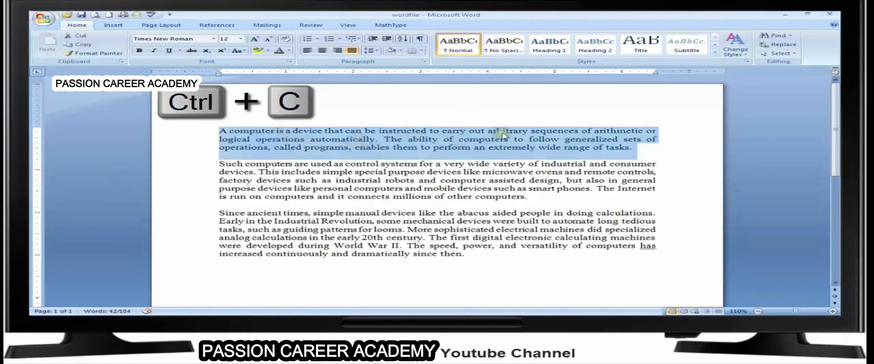
{"action": "left_click", "coordinate": [377, 163]}
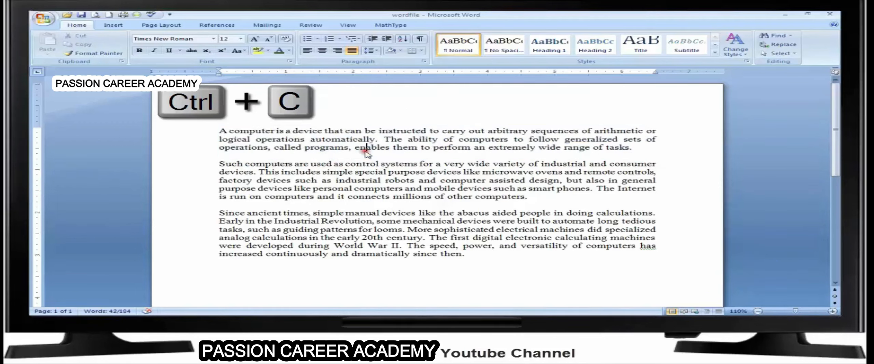
- Copy the first paragraph and paste it into the empty space below the third paragraph
{"action": "left_click_drag", "start_coordinate": [219, 130], "coordinate": [640, 147]}
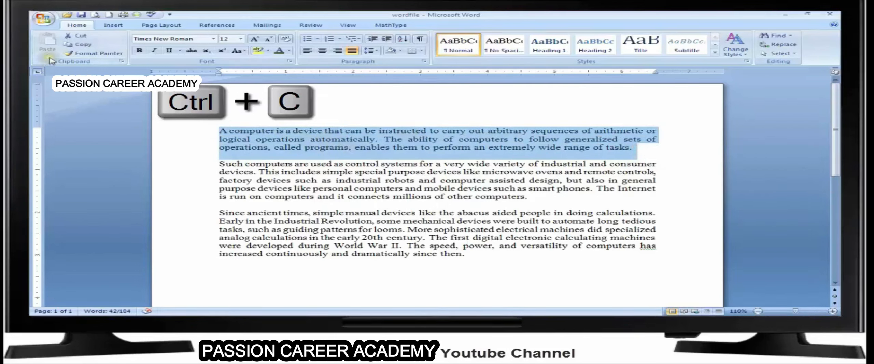
{"action": "left_click", "coordinate": [91, 47]}
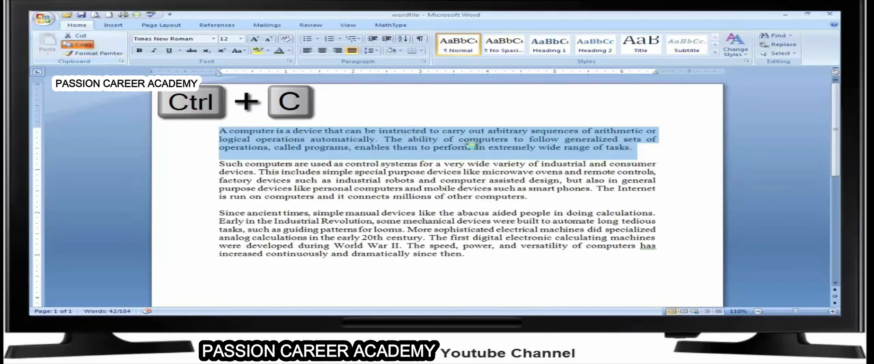
{"action": "left_click", "coordinate": [664, 159]}
{"action": "left_click", "coordinate": [481, 280]}
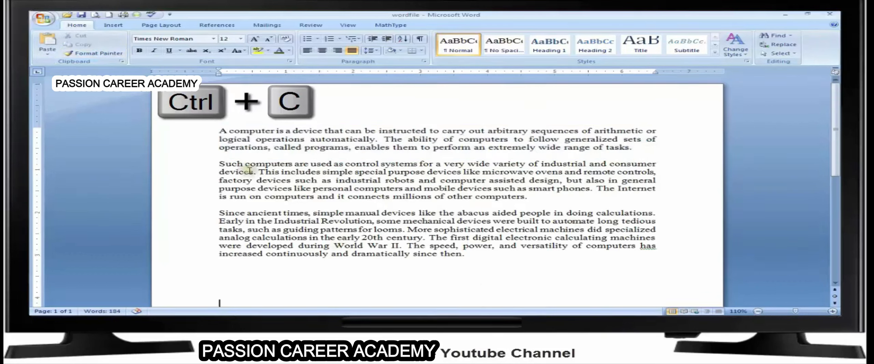
{"action": "left_click", "coordinate": [47, 51]}
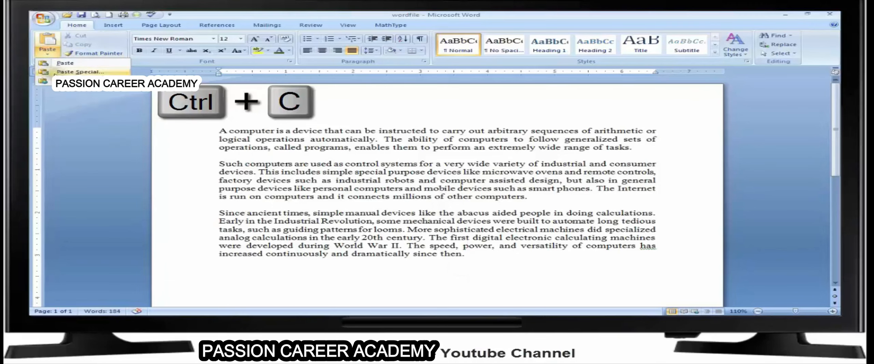
{"action": "left_click", "coordinate": [63, 63]}
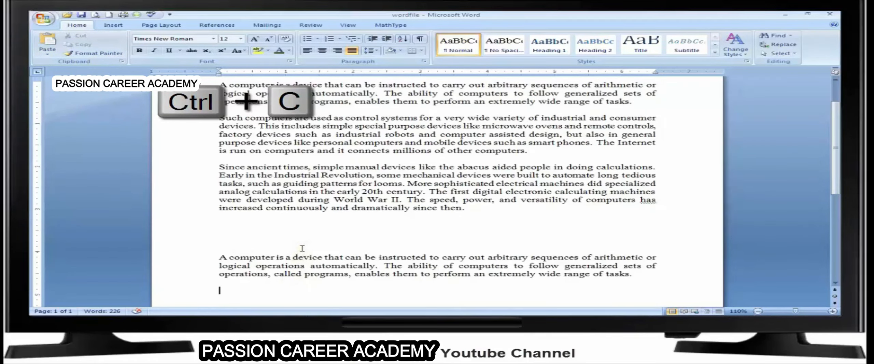
- Copy the entire first paragraph again and paste it a few lines below the existing copy
{"action": "scroll", "coordinate": [302, 248], "scroll_direction": "up", "scroll_amount": 2}
{"action": "left_click_drag", "start_coordinate": [219, 129], "coordinate": [251, 137]}
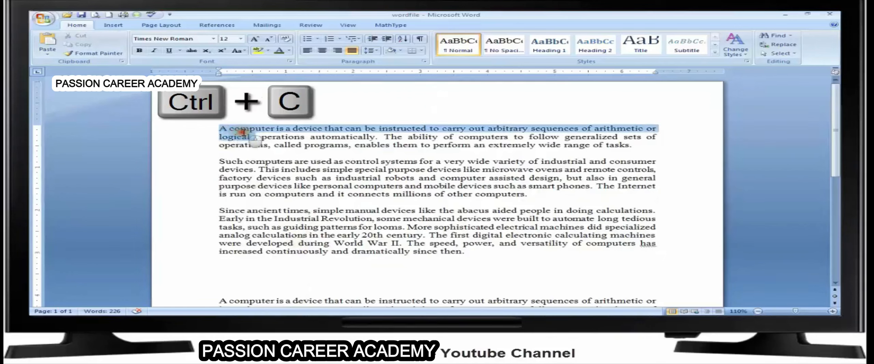
{"action": "triple_click", "coordinate": [327, 138]}
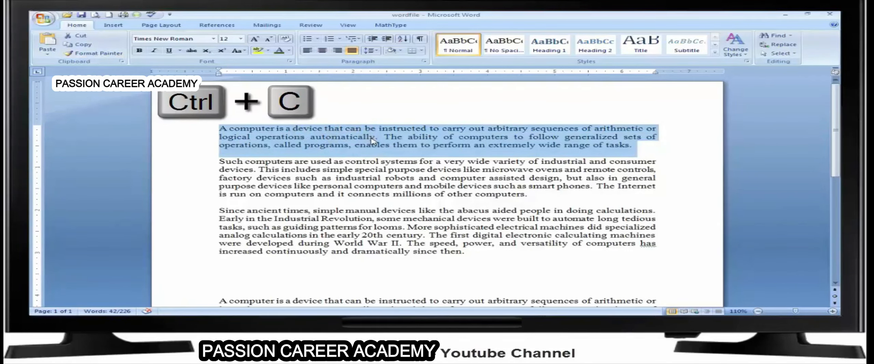
{"action": "scroll", "coordinate": [225, 214], "scroll_direction": "down", "scroll_amount": 2}
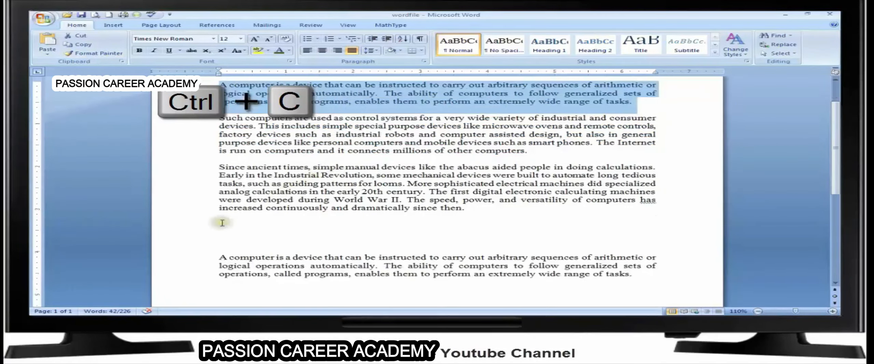
{"action": "scroll", "coordinate": [229, 225], "scroll_direction": "down", "scroll_amount": 4}
{"action": "left_click", "coordinate": [234, 231]}
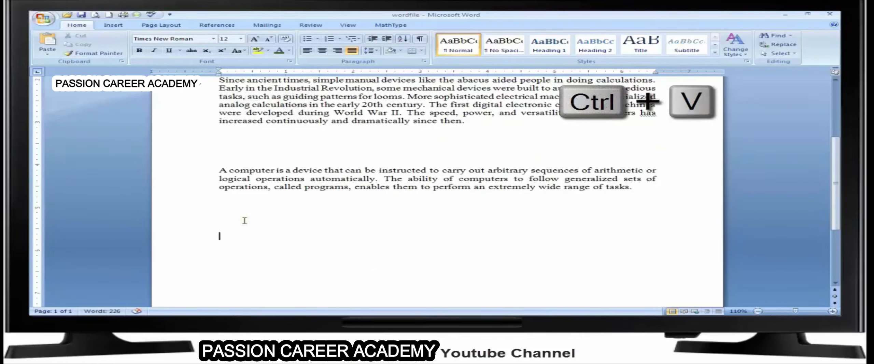
{"action": "key", "text": "ctrl+v"}
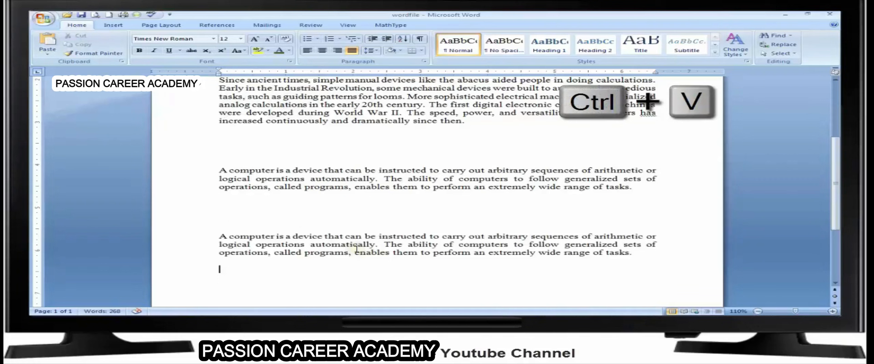
- Paste six more copies of the paragraph one below another, separating them with blank lines
{"action": "scroll", "coordinate": [355, 249], "scroll_direction": "down", "scroll_amount": 4}
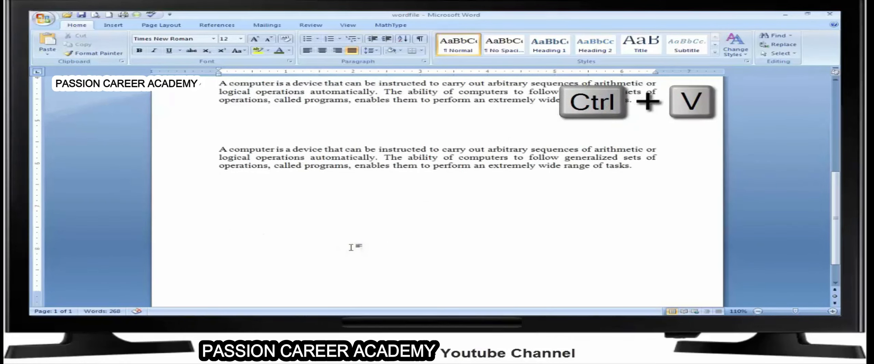
{"action": "key", "text": "ctrl+v"}
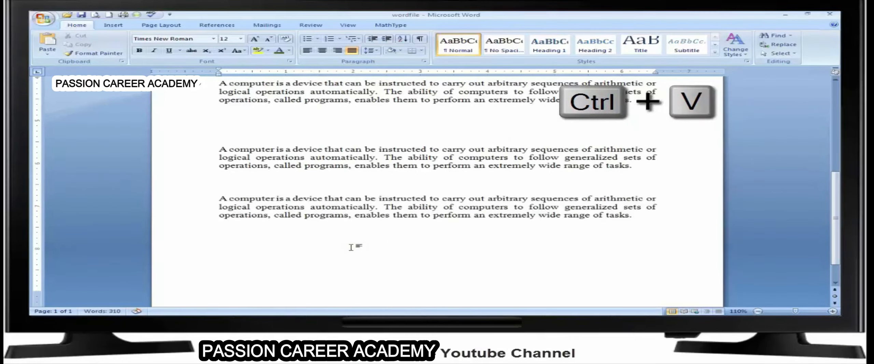
{"action": "key", "text": "Return"}
{"action": "key", "text": "ctrl+v"}
{"action": "key", "text": "Return"}
{"action": "key", "text": "ctrl+v"}
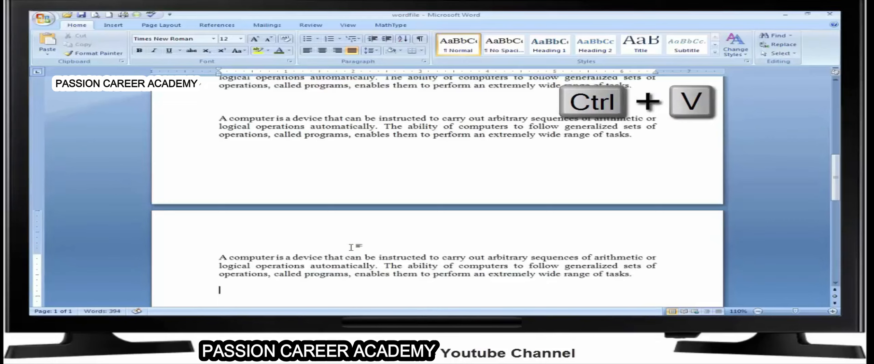
{"action": "key", "text": "Return"}
{"action": "key", "text": "ctrl+v"}
{"action": "key", "text": "Return"}
{"action": "key", "text": "ctrl+v"}
{"action": "key", "text": "Return"}
{"action": "key", "text": "ctrl+v"}
{"action": "key", "text": "Return"}
{"action": "key", "text": "ctrl+v"}
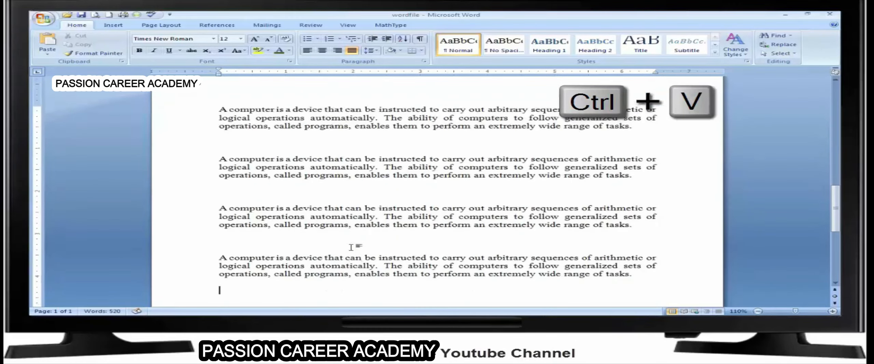
- Cut the second paragraph, starting "Such computers", and paste it below the last copied paragraph at the document's end
{"action": "scroll", "coordinate": [351, 247], "scroll_direction": "up", "scroll_amount": 12}
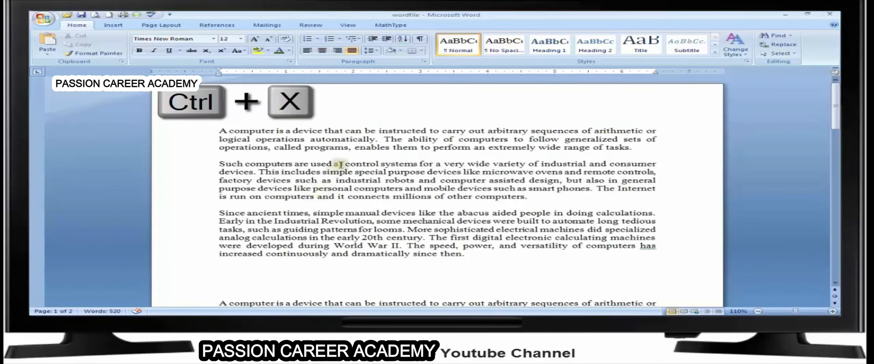
{"action": "triple_click", "coordinate": [339, 164]}
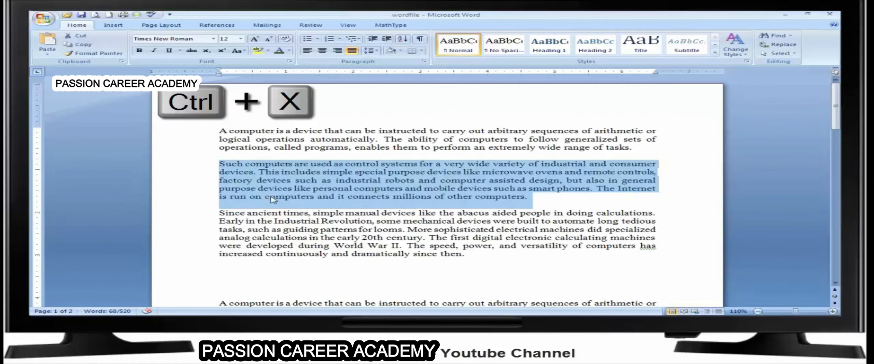
{"action": "key", "text": "ctrl+x"}
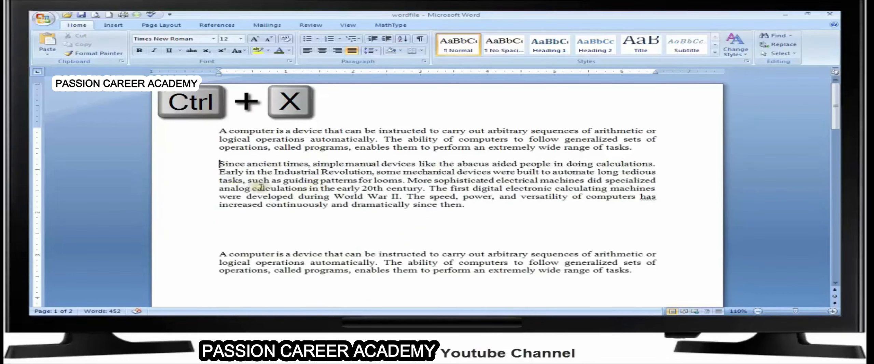
{"action": "scroll", "coordinate": [265, 189], "scroll_direction": "down", "scroll_amount": 10}
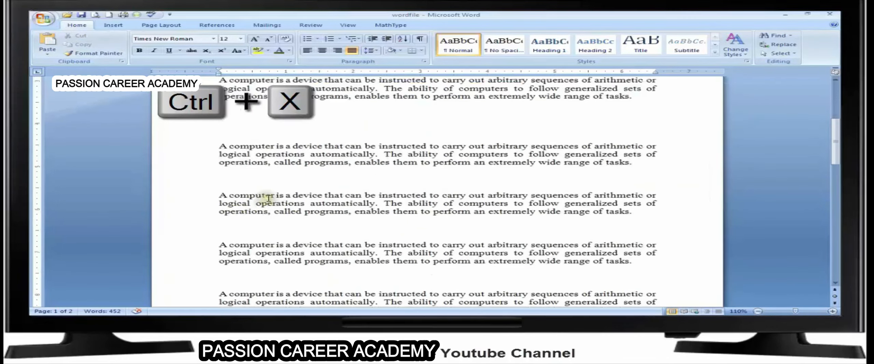
{"action": "left_click", "coordinate": [271, 198]}
{"action": "key", "text": "ctrl+v"}
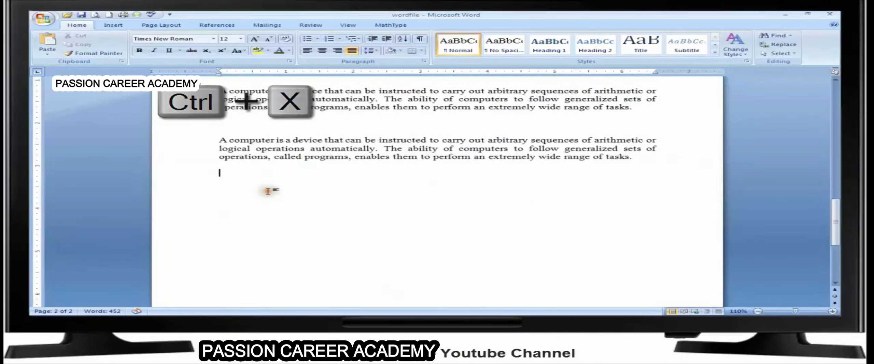
{"action": "key", "text": "ctrl+v"}
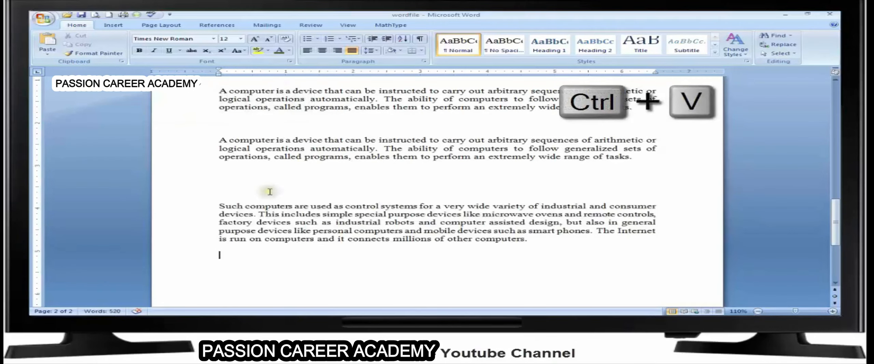
{"action": "scroll", "coordinate": [268, 191], "scroll_direction": "up", "scroll_amount": 8}
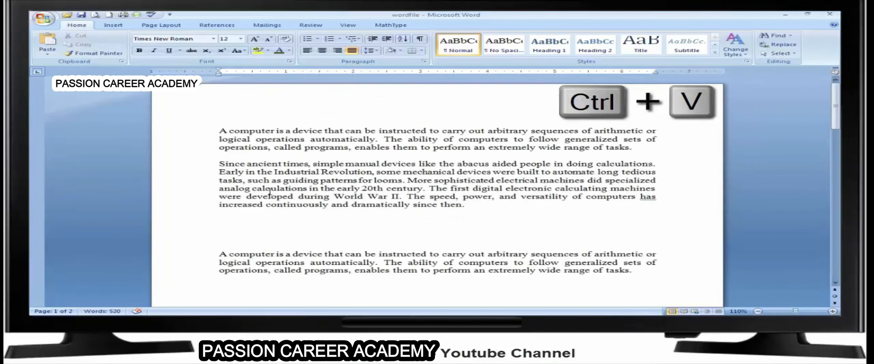
- Consult the Undo and Redo entries in the Word shortcut keys document and return to the end of the sample document
{"action": "key", "text": "alt+Tab"}
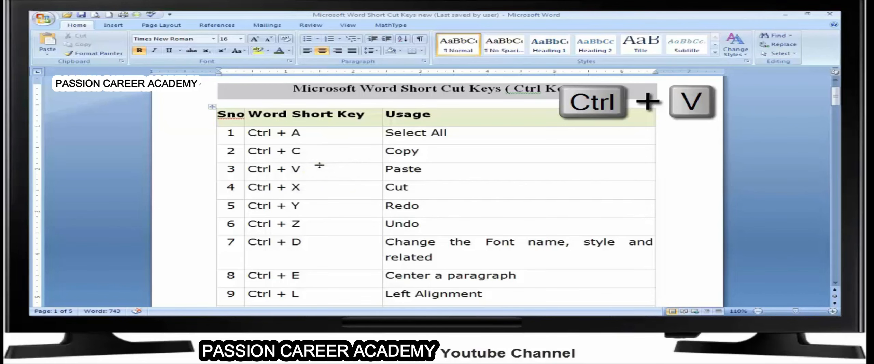
{"action": "key", "text": "alt+Tab"}
{"action": "key", "text": "alt+Tab"}
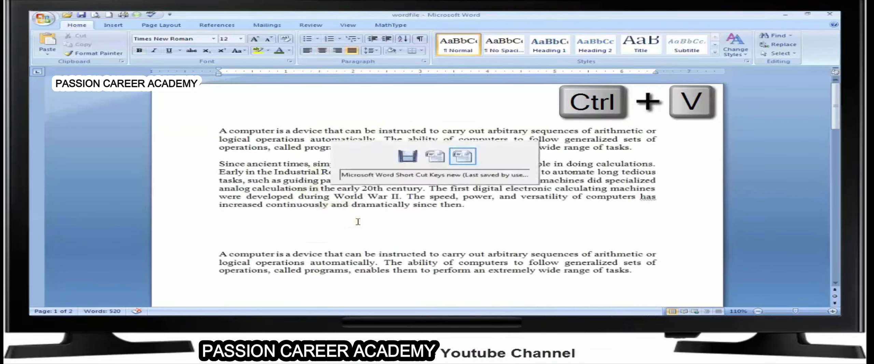
{"action": "key", "text": "alt+Tab"}
{"action": "scroll", "coordinate": [372, 205], "scroll_direction": "down", "scroll_amount": 3}
{"action": "scroll", "coordinate": [372, 204], "scroll_direction": "down", "scroll_amount": 12}
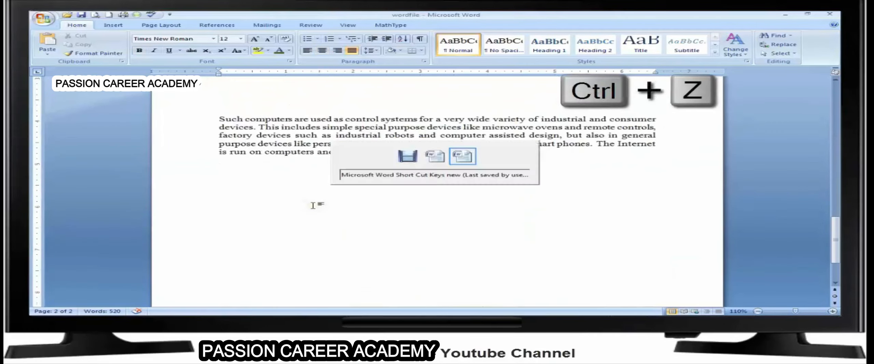
{"action": "key", "text": "alt+Tab"}
{"action": "key", "text": "alt+Tab"}
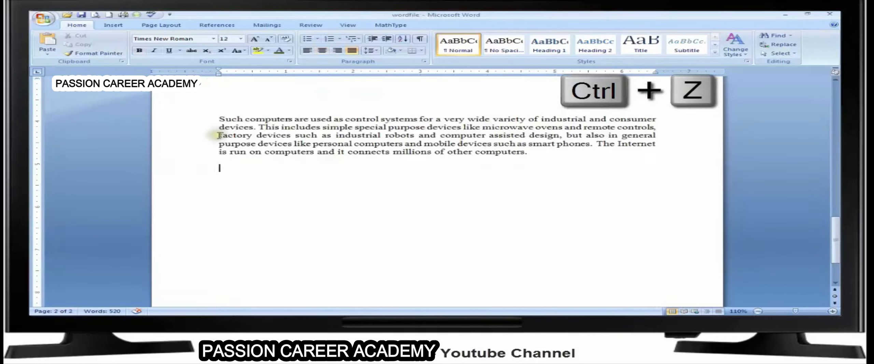
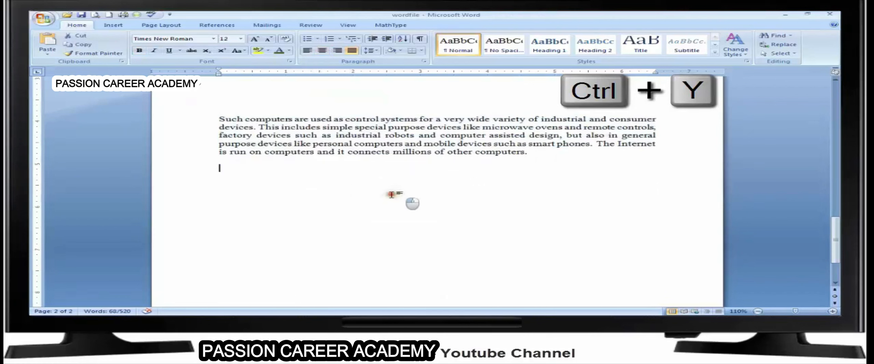
- Redo, undo and redo the text "a;slkjddfl;kasjdd" below the last paragraph, and add two line breaks after it
{"action": "key", "text": "ctrl+y"}
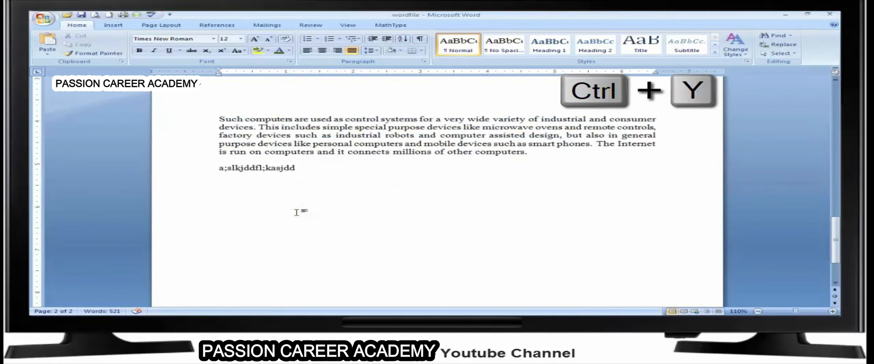
{"action": "key", "text": "ctrl+z"}
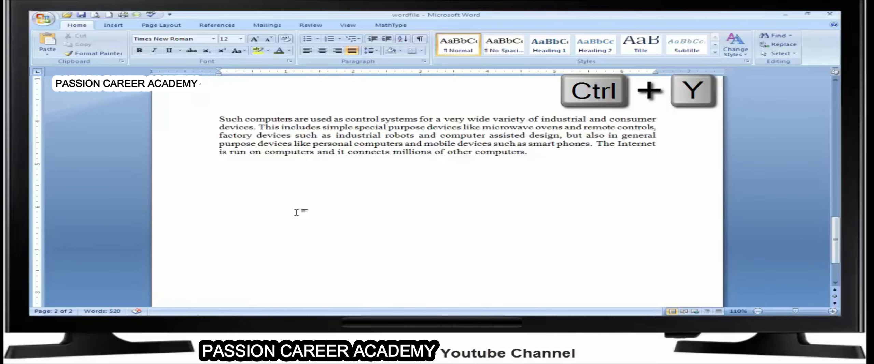
{"action": "key", "text": "ctrl+y"}
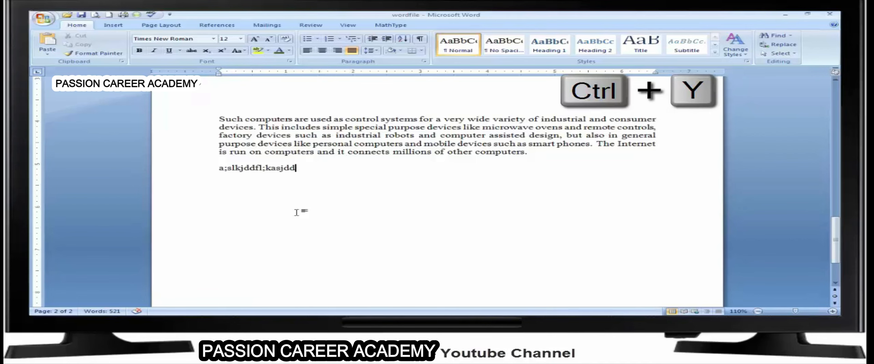
{"action": "key", "text": "Return"}
{"action": "key", "text": "Return"}
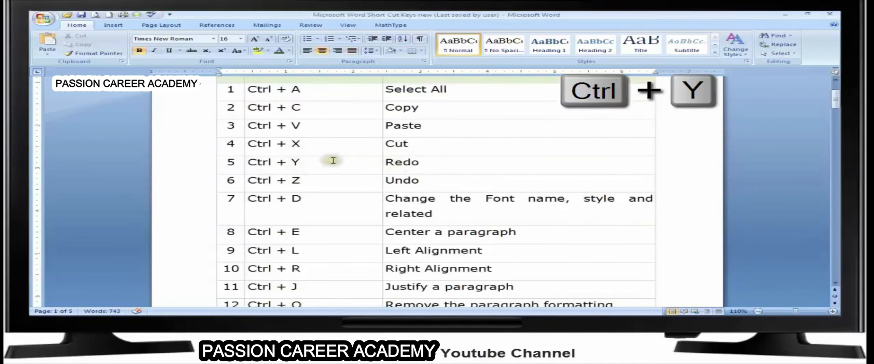
- Select the last "Such computers" paragraph and view its settings in the Font dialog without changing them
{"action": "scroll", "coordinate": [403, 164], "scroll_direction": "down", "scroll_amount": 1}
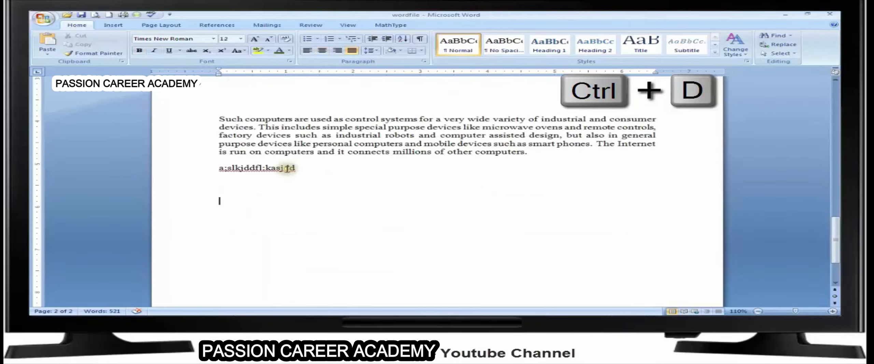
{"action": "left_click", "coordinate": [214, 117]}
{"action": "left_click_drag", "start_coordinate": [215, 117], "coordinate": [527, 152]}
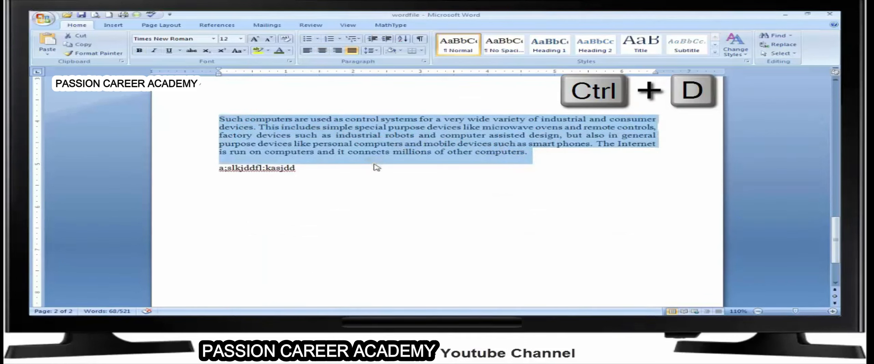
{"action": "key", "text": "ctrl+d"}
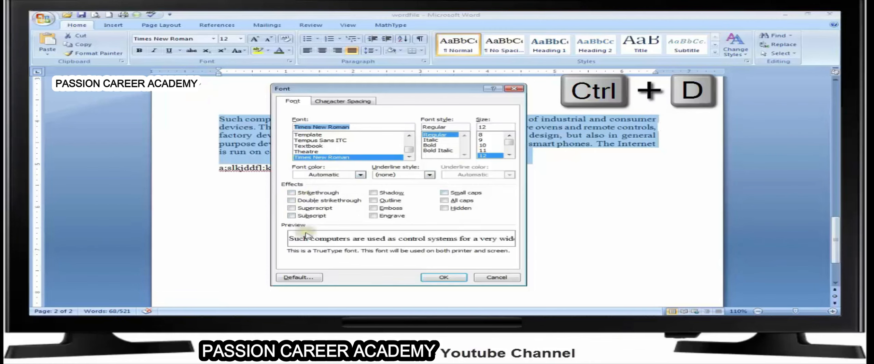
{"action": "left_click", "coordinate": [496, 277]}
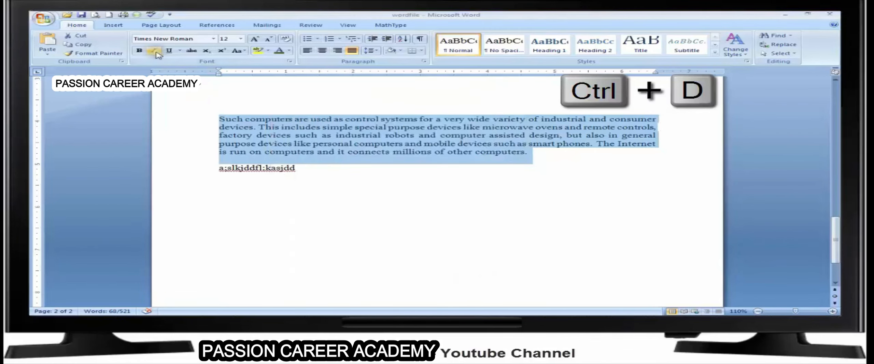
- Set the selected paragraph's font to Calibri, and view the Font dialog once more without changing anything
{"action": "left_click", "coordinate": [213, 40]}
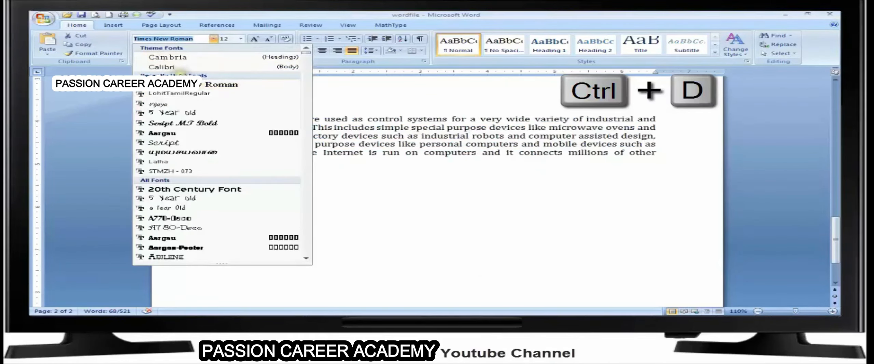
{"action": "left_click", "coordinate": [178, 69]}
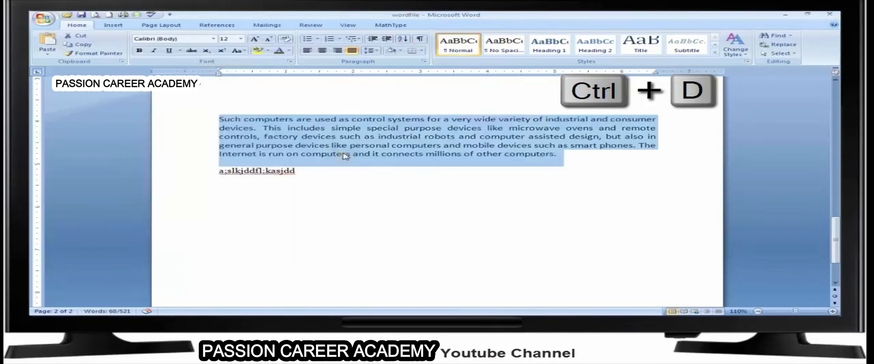
{"action": "left_click", "coordinate": [290, 61]}
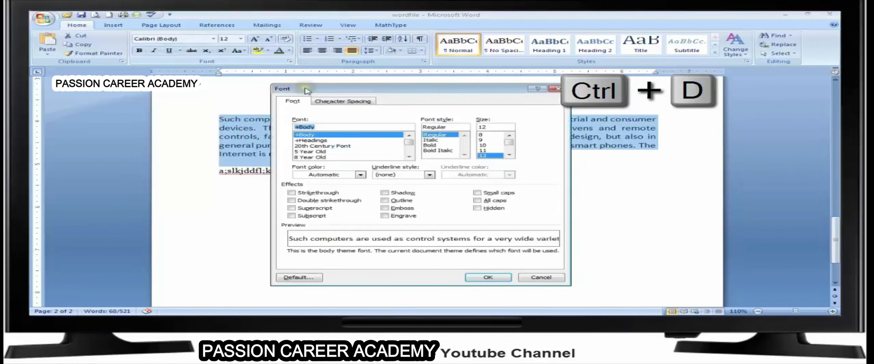
{"action": "left_click", "coordinate": [533, 277]}
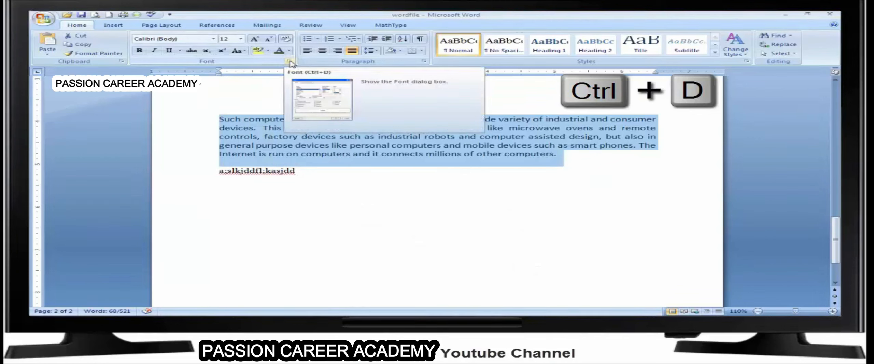
{"action": "left_click", "coordinate": [386, 169]}
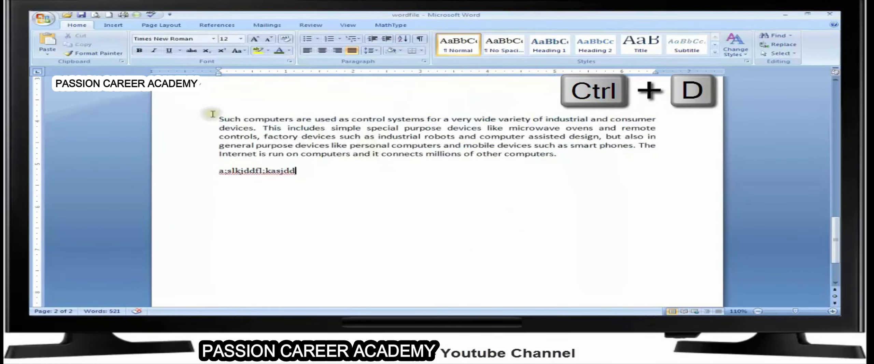
- Try 20th Century Font at size 14 on the whole "Such computers" paragraph through the Font dialog, and undo the change
{"action": "left_click_drag", "start_coordinate": [213, 113], "coordinate": [565, 160]}
{"action": "double_click", "coordinate": [431, 136]}
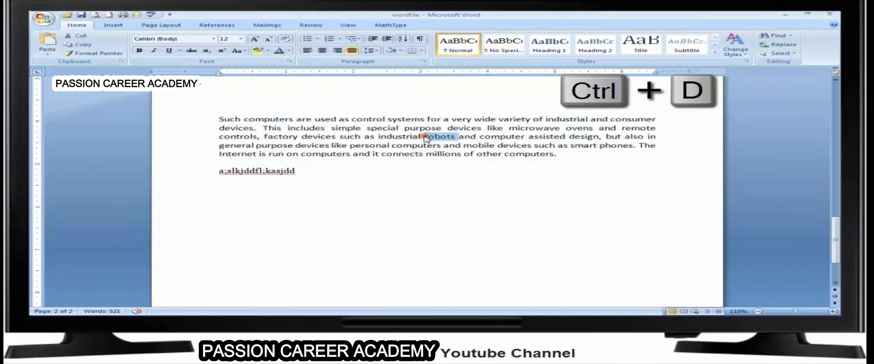
{"action": "triple_click", "coordinate": [405, 136]}
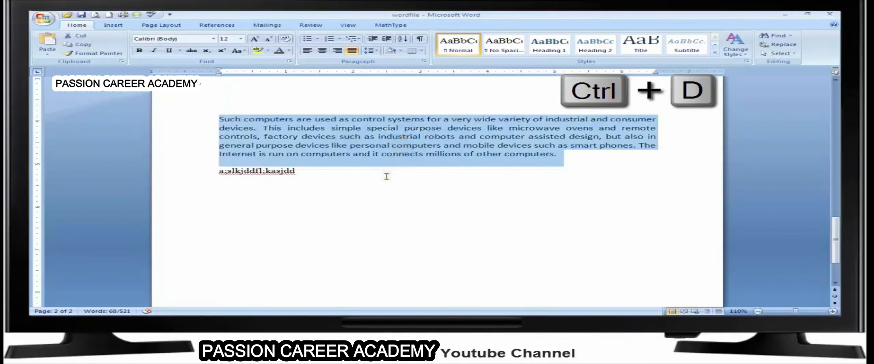
{"action": "key", "text": "ctrl+d"}
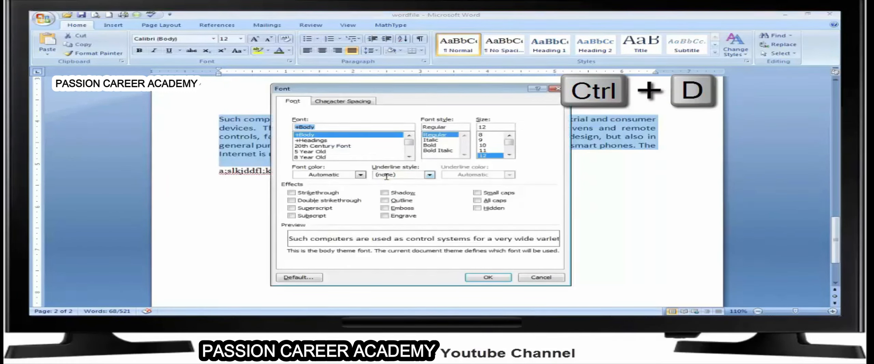
{"action": "left_click", "coordinate": [510, 155]}
{"action": "left_click", "coordinate": [510, 155]}
{"action": "left_click", "coordinate": [485, 151]}
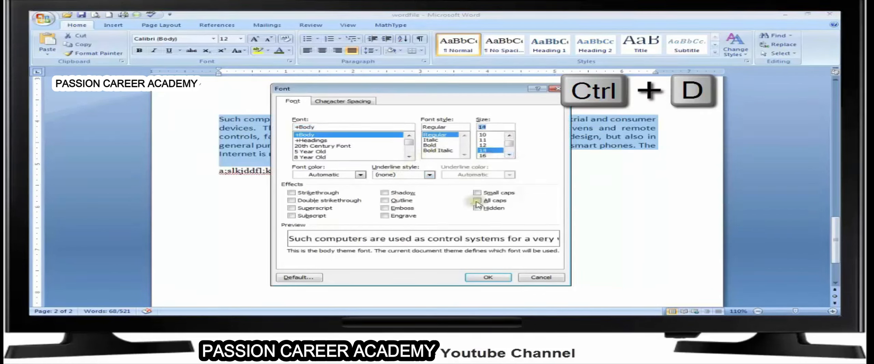
{"action": "left_click", "coordinate": [327, 146]}
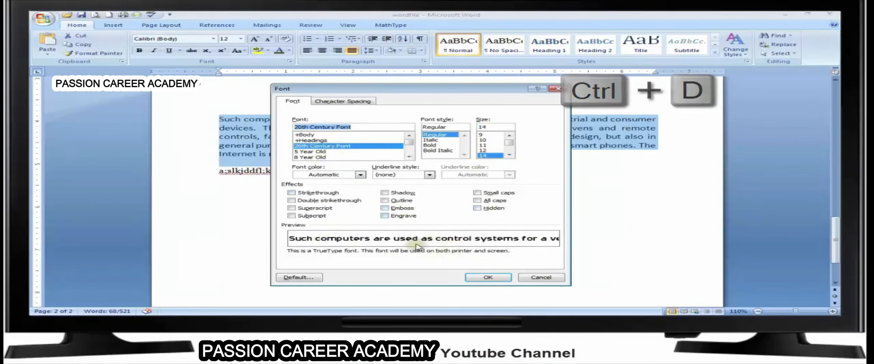
{"action": "left_click", "coordinate": [489, 277]}
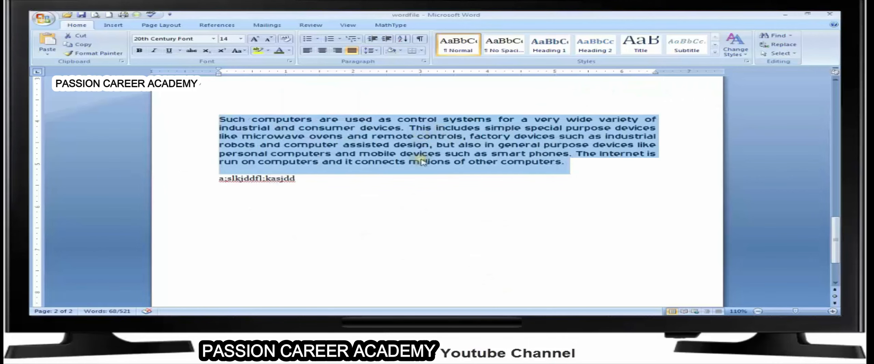
{"action": "key", "text": "ctrl+z"}
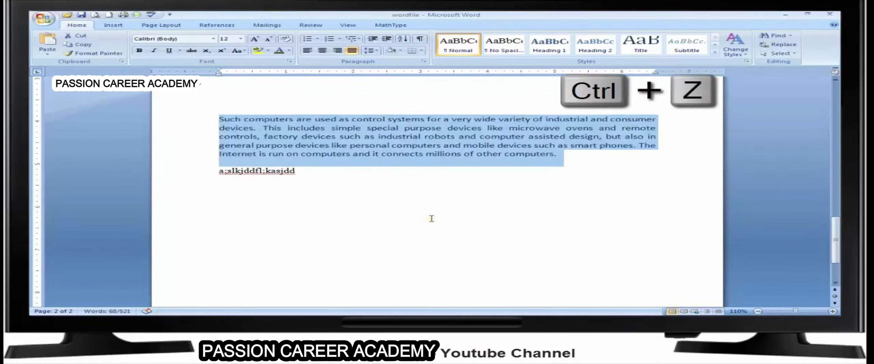
{"action": "left_click", "coordinate": [432, 218]}
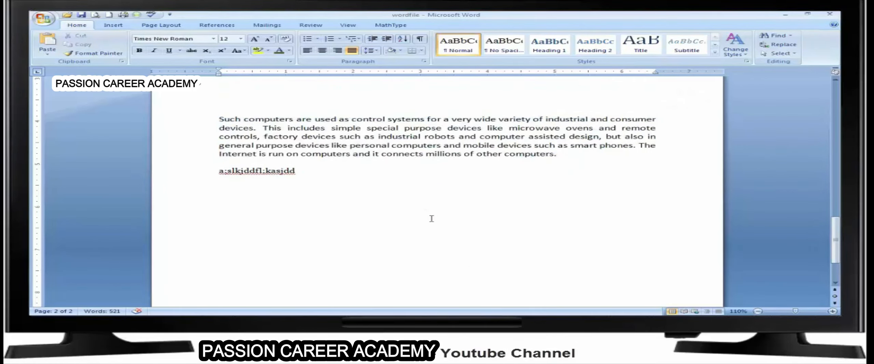
- Consult the Ctrl + E entry for centering a paragraph in the Word shortcut keys document
{"action": "key", "text": "alt+Tab"}
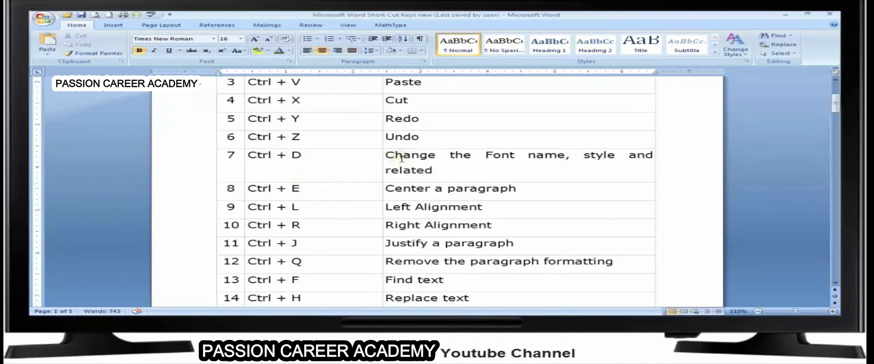
{"action": "key", "text": "alt+Tab"}
{"action": "key", "text": "alt+Tab"}
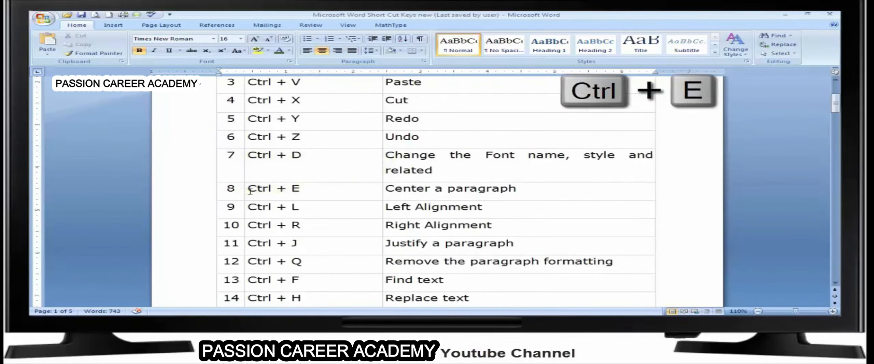
- Switch to the wordfile document and center the last "A computer" paragraph above the "Such computers" paragraph
{"action": "key", "text": "alt+Tab"}
{"action": "scroll", "coordinate": [337, 196], "scroll_direction": "up", "scroll_amount": 3}
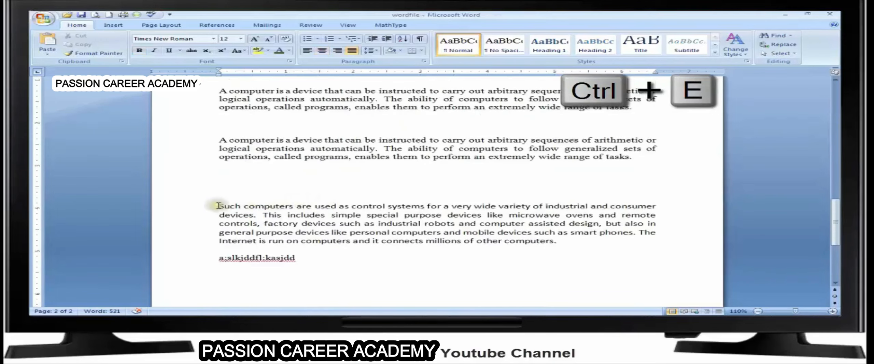
{"action": "scroll", "coordinate": [270, 213], "scroll_direction": "up", "scroll_amount": 3}
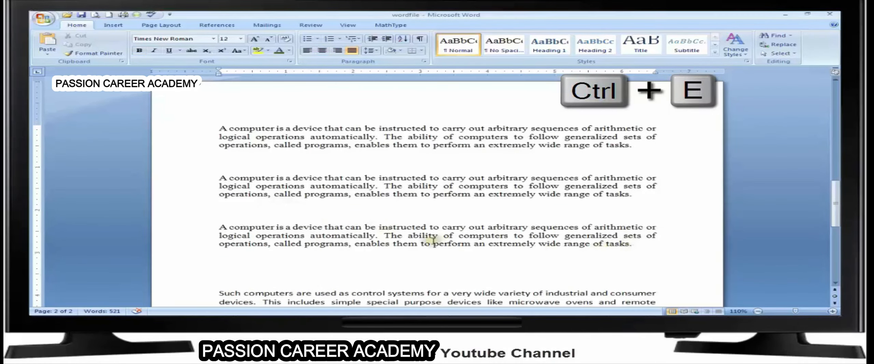
{"action": "triple_click", "coordinate": [288, 236]}
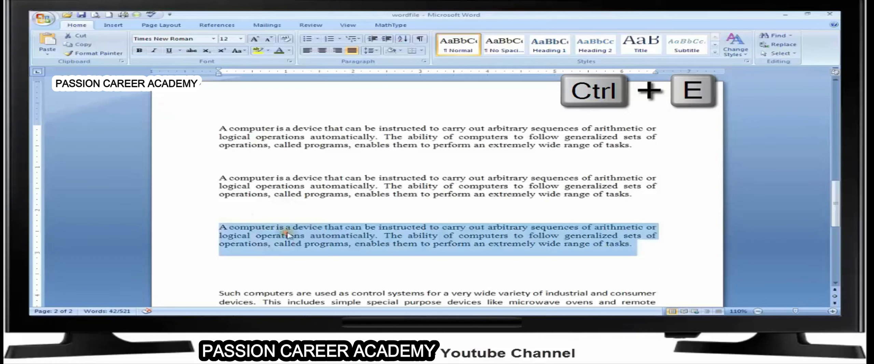
{"action": "left_click", "coordinate": [326, 53]}
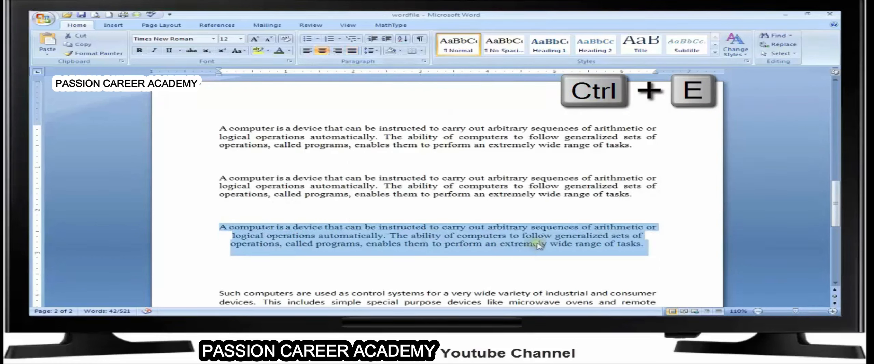
{"action": "left_click", "coordinate": [552, 253]}
- Center the whole "Such computers" paragraph and deselect it
{"action": "scroll", "coordinate": [519, 250], "scroll_direction": "down", "scroll_amount": 5}
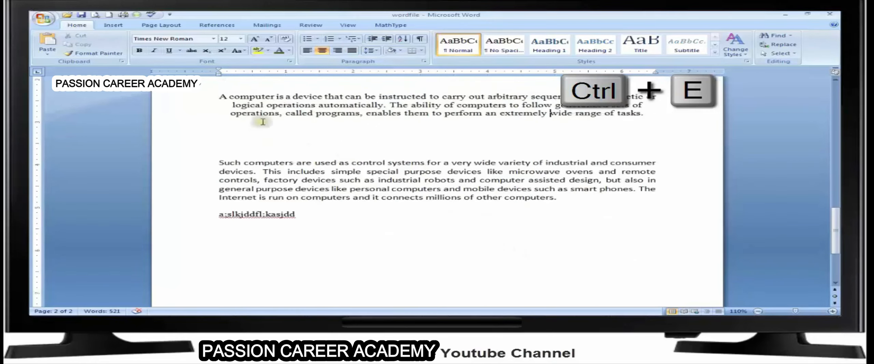
{"action": "left_click_drag", "start_coordinate": [218, 154], "coordinate": [586, 203]}
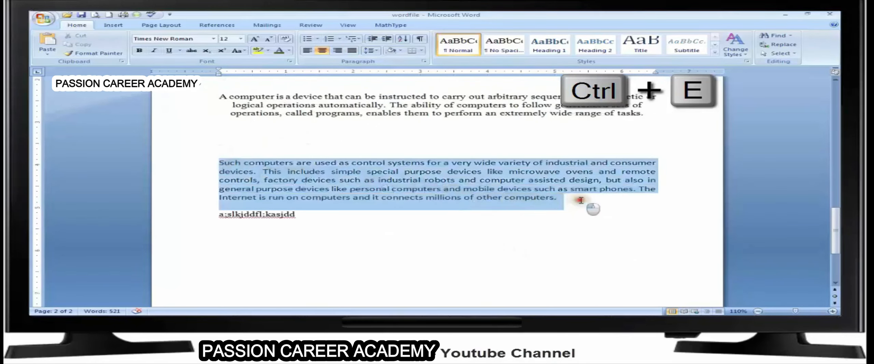
{"action": "key", "text": "ctrl+e"}
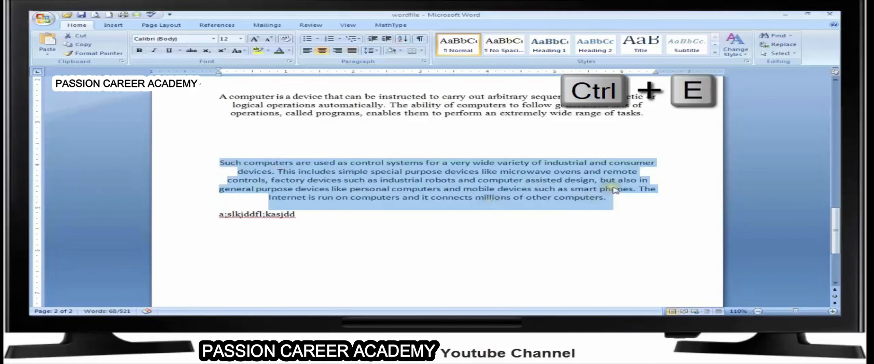
{"action": "left_click", "coordinate": [542, 231]}
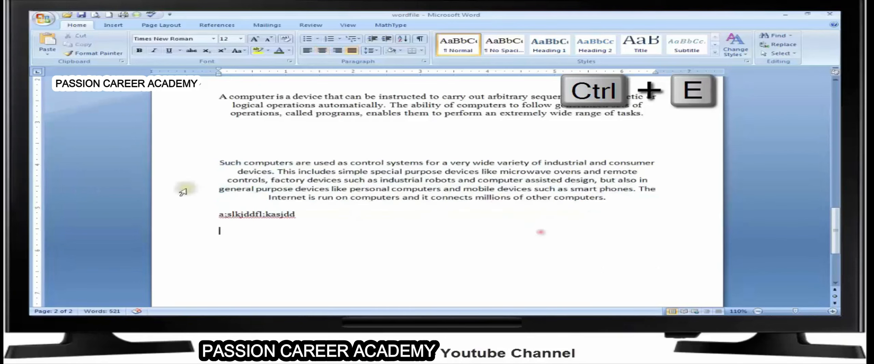
- Center the "a;slkjddfl;kasjdd" line, and return it to justified alignment
{"action": "left_click", "coordinate": [219, 214]}
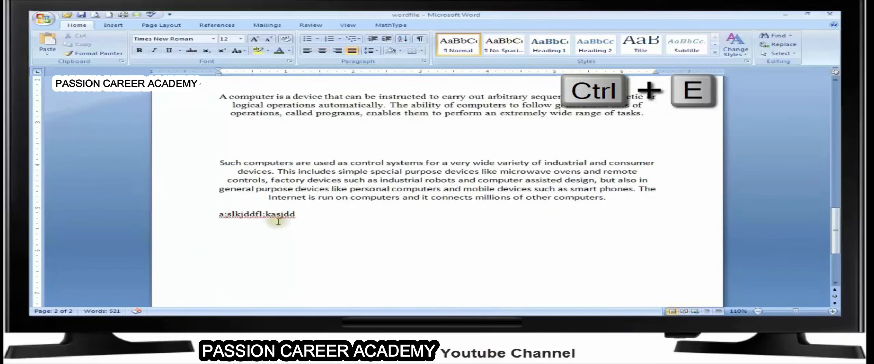
{"action": "key", "text": "ctrl+e"}
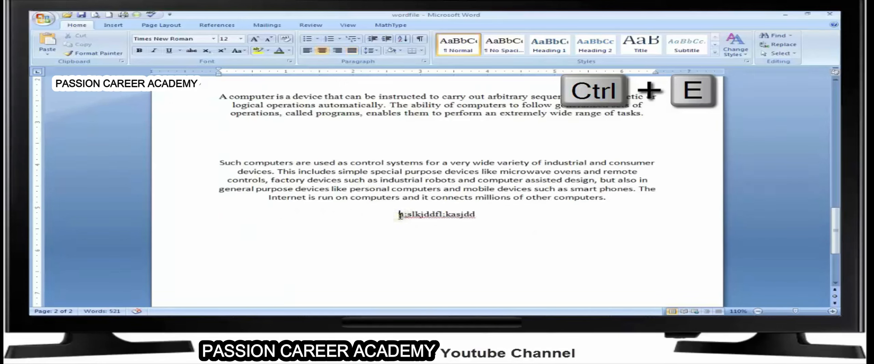
{"action": "key", "text": "ctrl+j"}
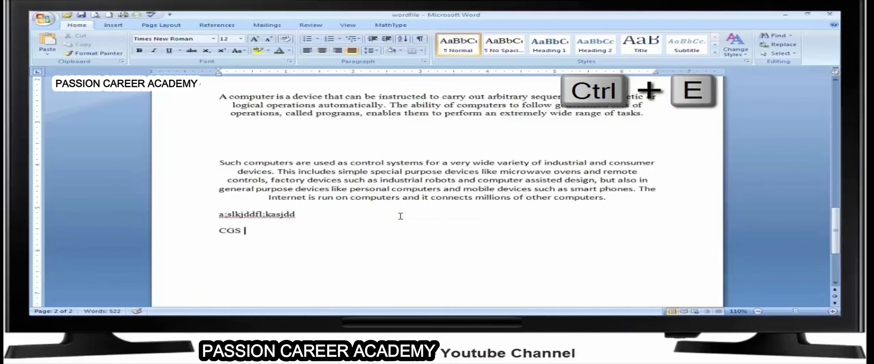
- Add the text "CGS Infotech" on the line below "a;slkjddfl;kasjdd" and center it
{"action": "type", "text": "nfotech"}
{"action": "key", "text": "Home"}
{"action": "key", "text": "ctrl+e"}
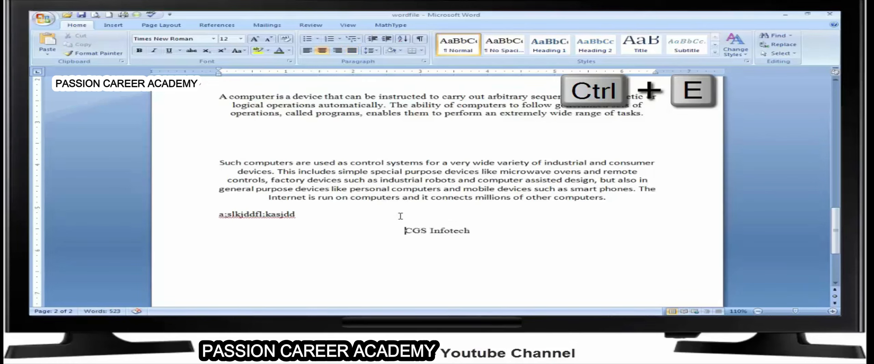
- Switch the "CGS Infotech" line through left, centered and justified alignment
{"action": "left_click", "coordinate": [419, 232]}
{"action": "key", "text": "ctrl+l"}
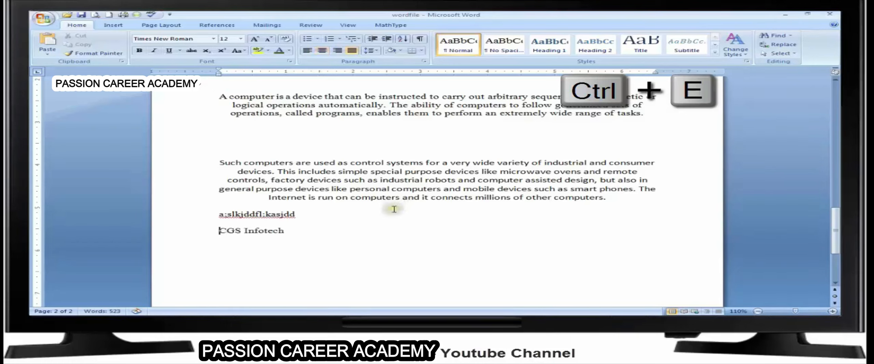
{"action": "left_click", "coordinate": [322, 51]}
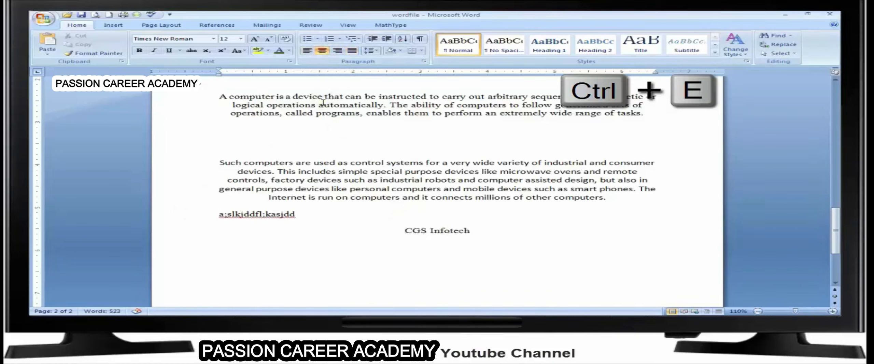
{"action": "key", "text": "ctrl+j"}
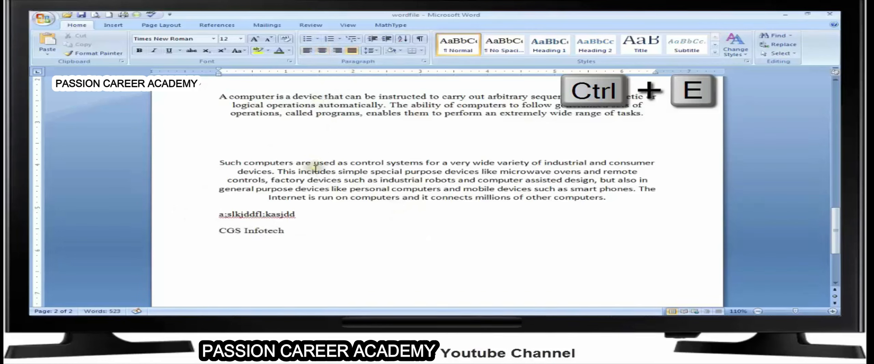
- Delete the "CGS Infotech" text, and undo back to the centered version of the line
{"action": "key", "text": "ctrl+Delete"}
{"action": "key", "text": "ctrl+Delete"}
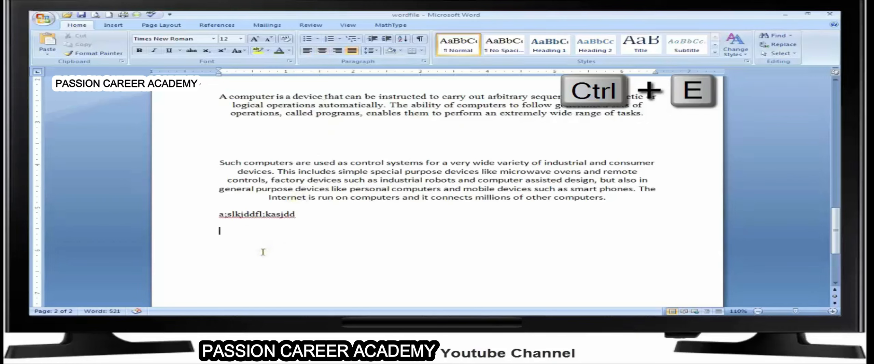
{"action": "key", "text": "ctrl+z"}
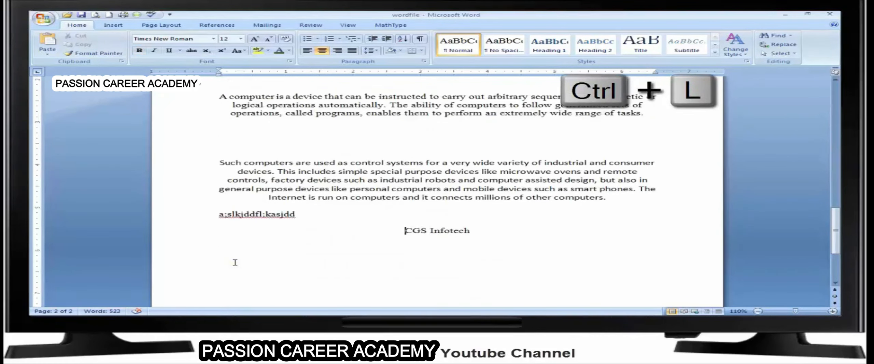
- Left-align the "CGS Infotech" line and the whole "Such computers" paragraph
{"action": "key", "text": "ctrl+l"}
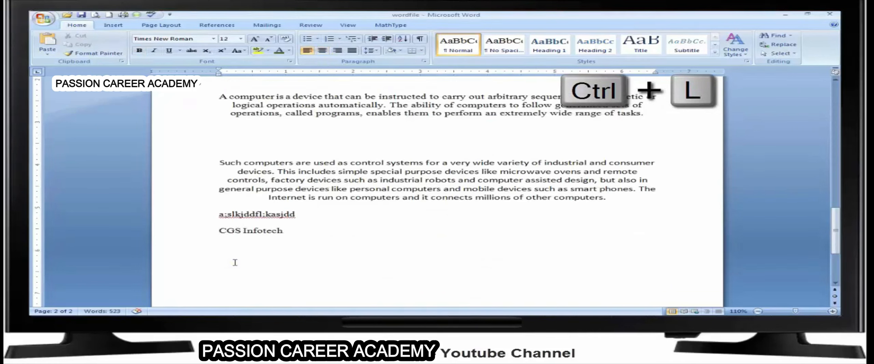
{"action": "left_click_drag", "start_coordinate": [211, 162], "coordinate": [584, 196]}
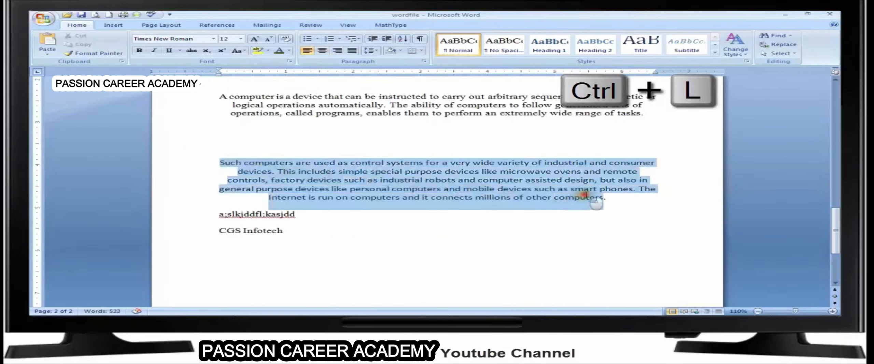
{"action": "left_click", "coordinate": [307, 50]}
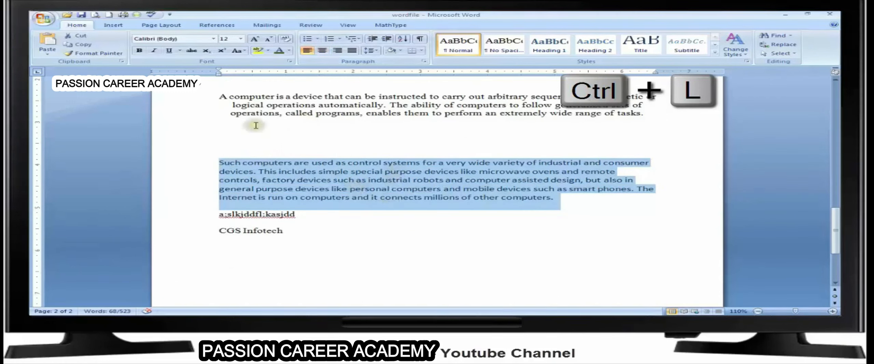
- Right-align the last "A computer" paragraph, and remove one empty line between it and the "Such computers" paragraph
{"action": "left_click_drag", "start_coordinate": [218, 96], "coordinate": [652, 117]}
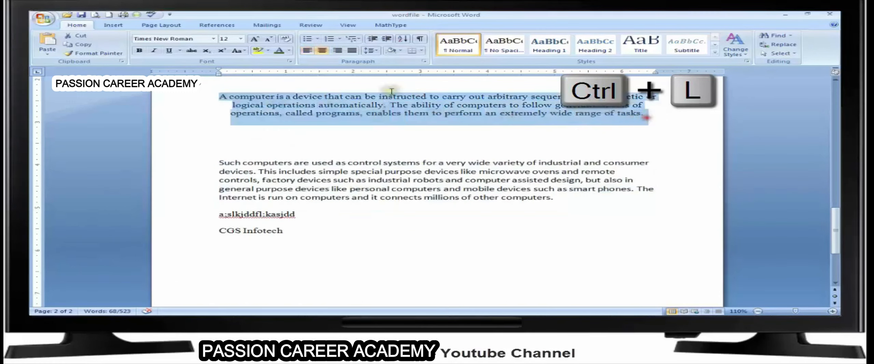
{"action": "left_click", "coordinate": [338, 50]}
{"action": "left_click", "coordinate": [382, 145]}
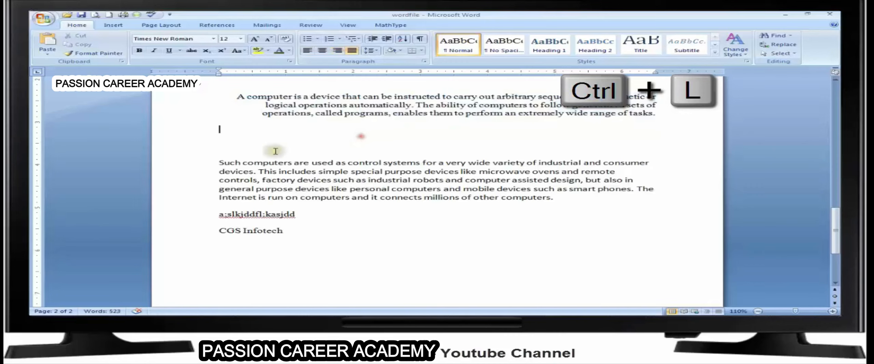
{"action": "scroll", "coordinate": [245, 150], "scroll_direction": "up", "scroll_amount": 3}
{"action": "scroll", "coordinate": [220, 137], "scroll_direction": "down", "scroll_amount": 2}
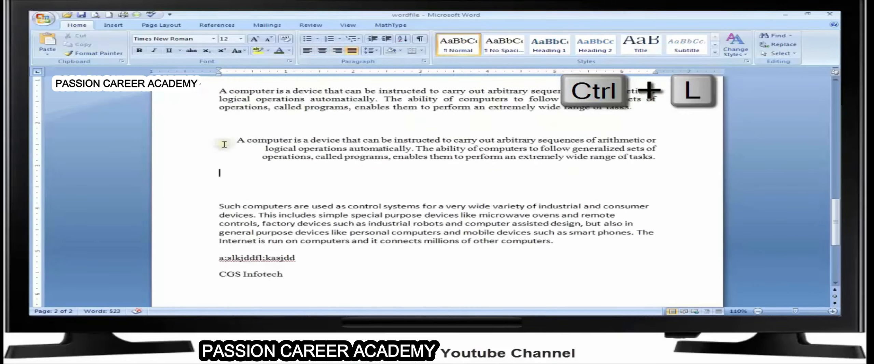
{"action": "key", "text": "BackSpace"}
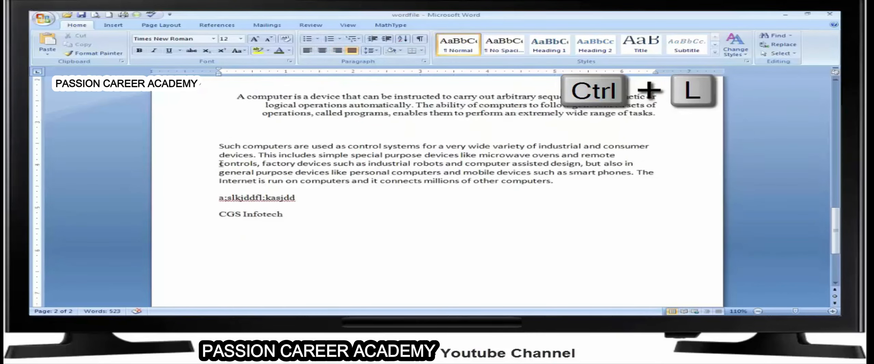
- Left-align the first "A computer" paragraph on page 2, and switch it to right alignment
{"action": "scroll", "coordinate": [221, 164], "scroll_direction": "up", "scroll_amount": 3}
{"action": "left_click_drag", "start_coordinate": [219, 128], "coordinate": [664, 148]}
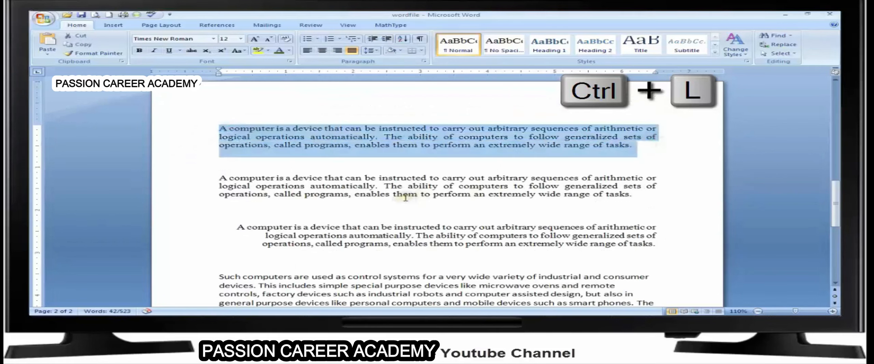
{"action": "key", "text": "ctrl+l"}
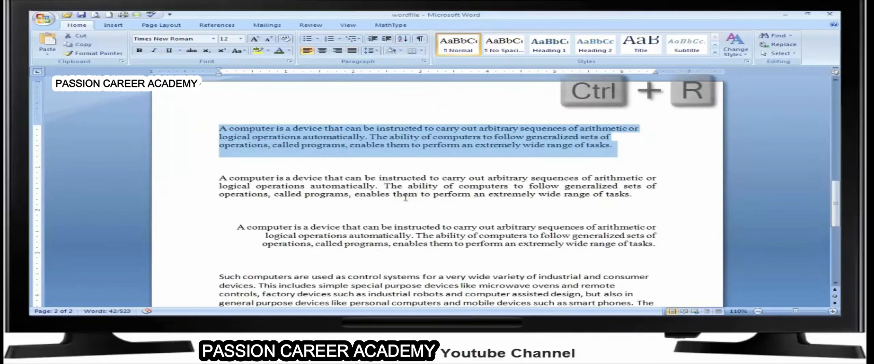
{"action": "key", "text": "ctrl+r"}
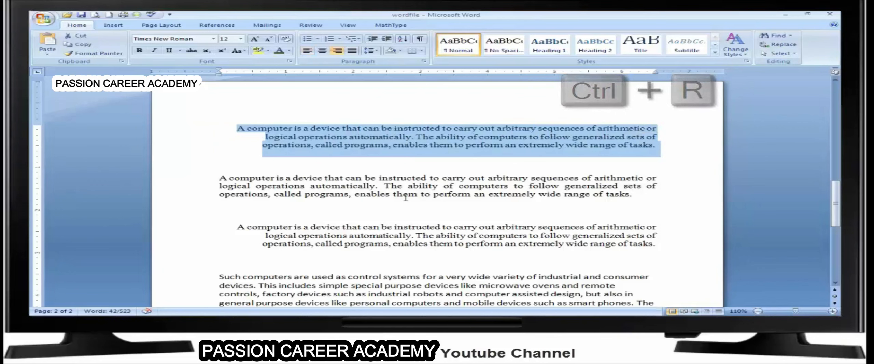
- Center the selected first paragraph on page 2, and set it back to justified alignment
{"action": "key", "text": "ctrl+e"}
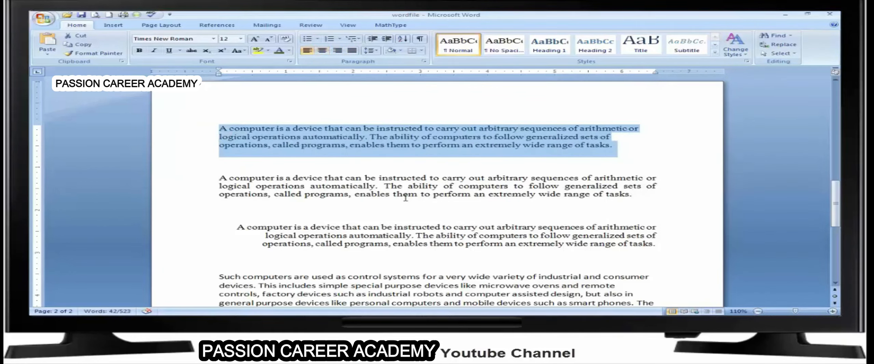
{"action": "key", "text": "ctrl+e"}
{"action": "key", "text": "ctrl+e"}
{"action": "key", "text": "ctrl+e"}
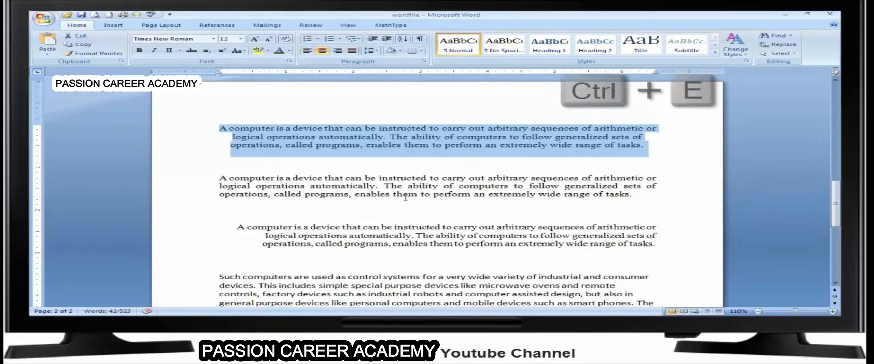
{"action": "key", "text": "ctrl+j"}
{"action": "key", "text": "ctrl+e"}
{"action": "key", "text": "ctrl+j"}
- Left-align the selected first "A computer" paragraph on page 2 and deselect it
{"action": "scroll", "coordinate": [394, 216], "scroll_direction": "down", "scroll_amount": 3}
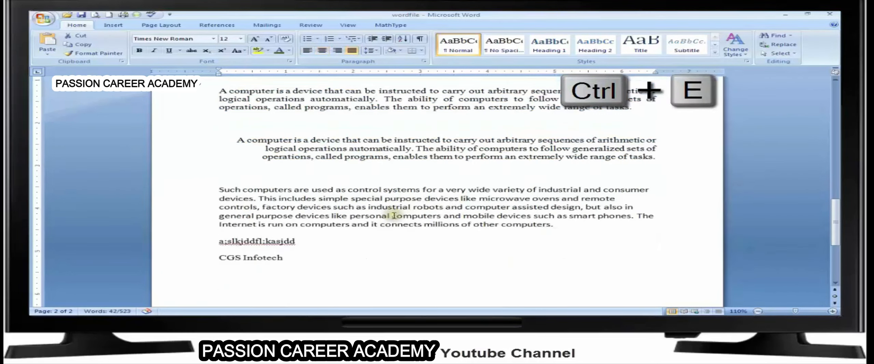
{"action": "scroll", "coordinate": [191, 156], "scroll_direction": "up", "scroll_amount": 3}
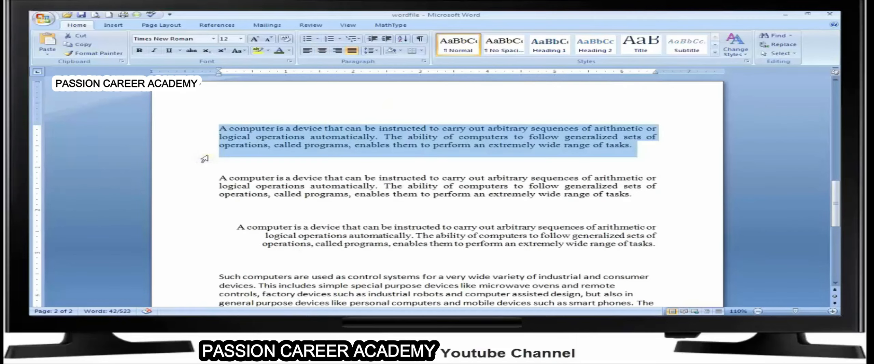
{"action": "key", "text": "ctrl+l"}
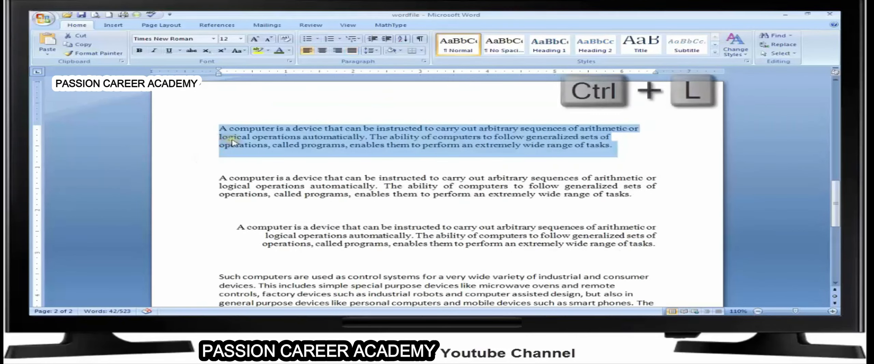
{"action": "left_click", "coordinate": [587, 160]}
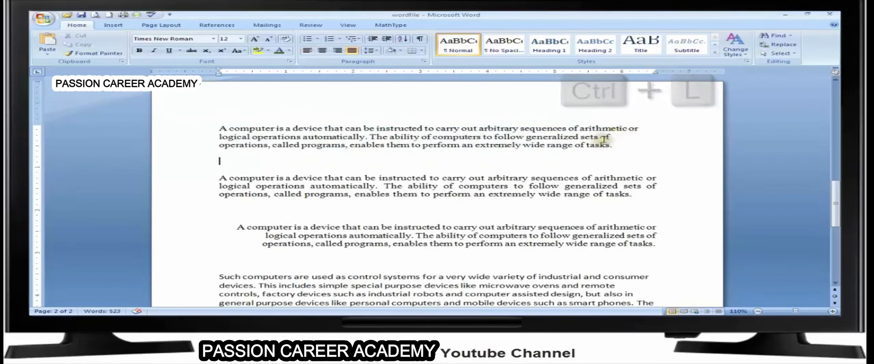
- Reselect the first "A computer" paragraph on page 2, center it, and return it to justified alignment
{"action": "left_click_drag", "start_coordinate": [219, 128], "coordinate": [627, 145]}
{"action": "key", "text": "ctrl+e"}
{"action": "key", "text": "ctrl+e"}
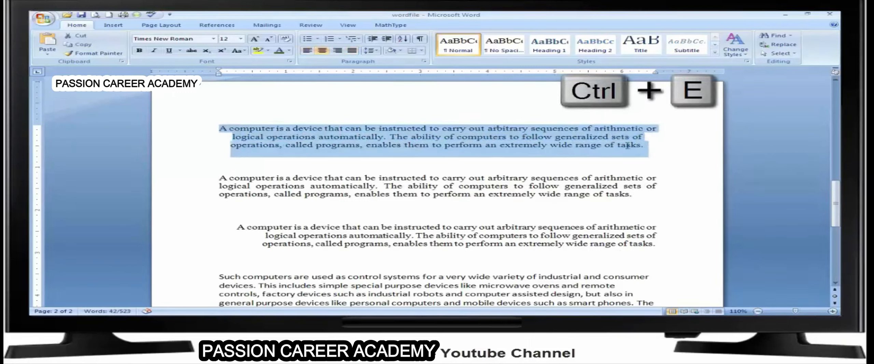
{"action": "key", "text": "ctrl+z"}
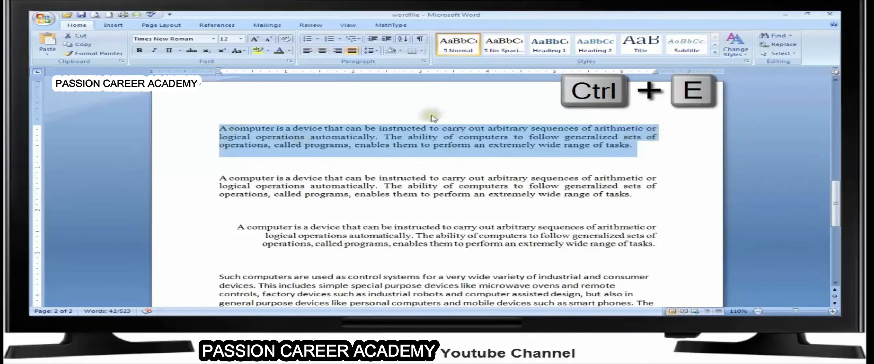
- Toggle the selected first "A computer" paragraph on page 2 twice between left and justified alignment, leaving it justified
{"action": "key", "text": "alt+Tab"}
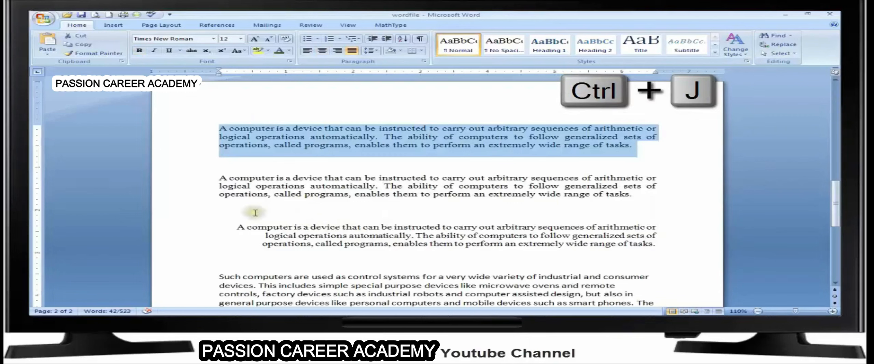
{"action": "key", "text": "ctrl+j"}
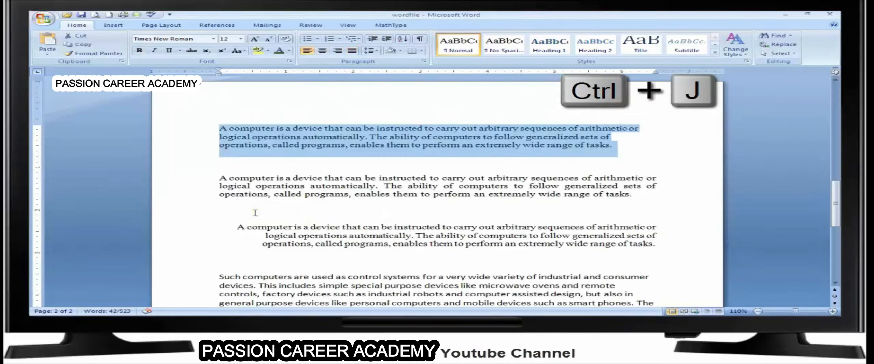
{"action": "key", "text": "ctrl+j"}
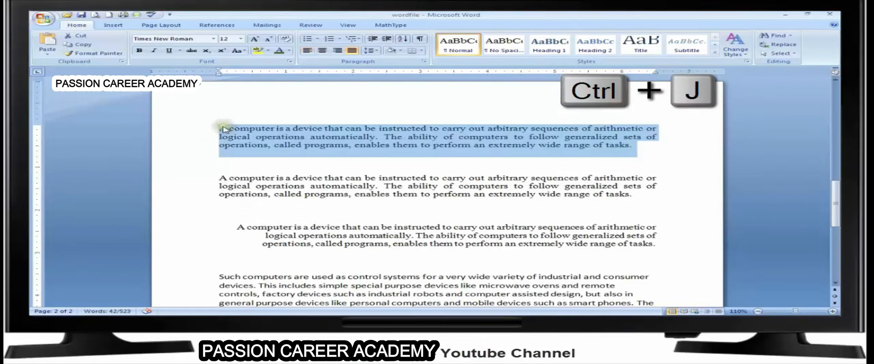
{"action": "key", "text": "ctrl+j"}
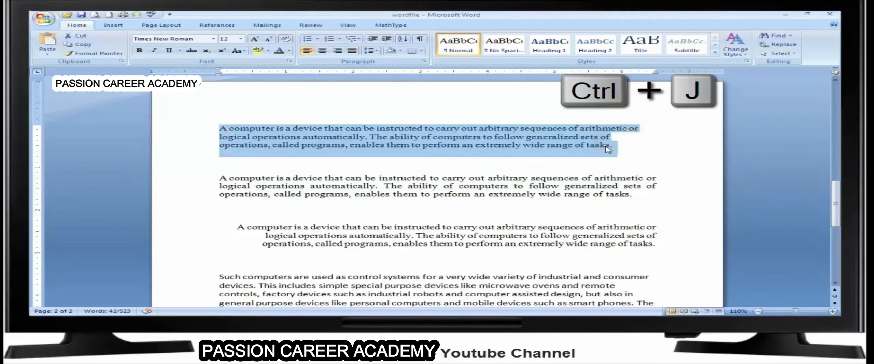
{"action": "key", "text": "ctrl+j"}
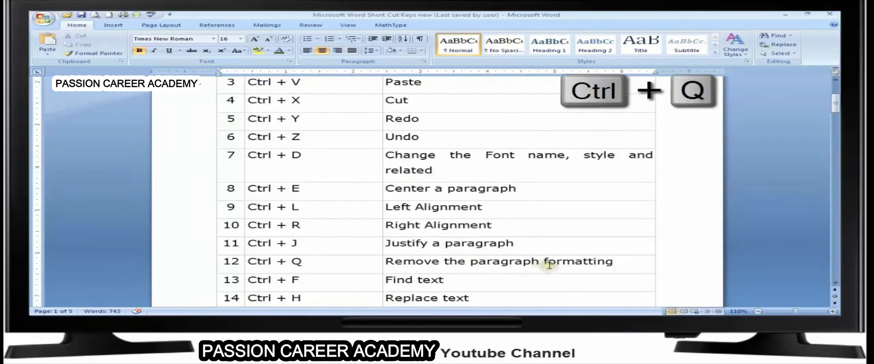
- In wordfile, set the first "A computer" paragraph's line spacing to 2.0, reselect the paragraph, and remove its paragraph formatting
{"action": "key", "text": "alt+Tab"}
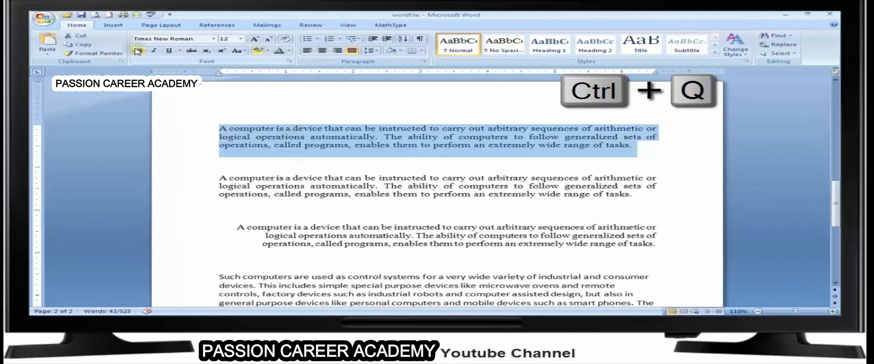
{"action": "left_click", "coordinate": [377, 52]}
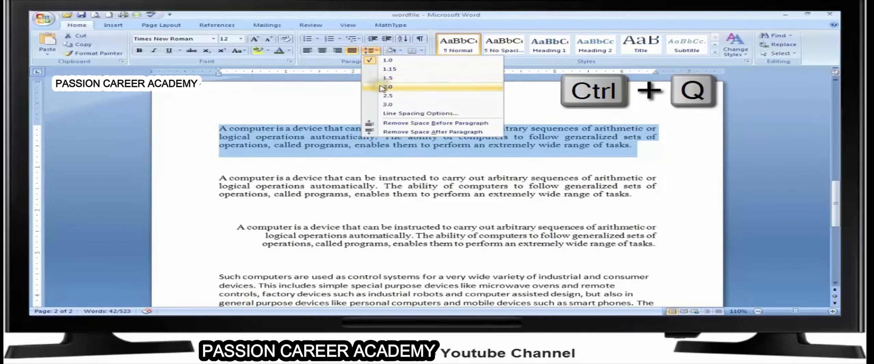
{"action": "left_click", "coordinate": [382, 88]}
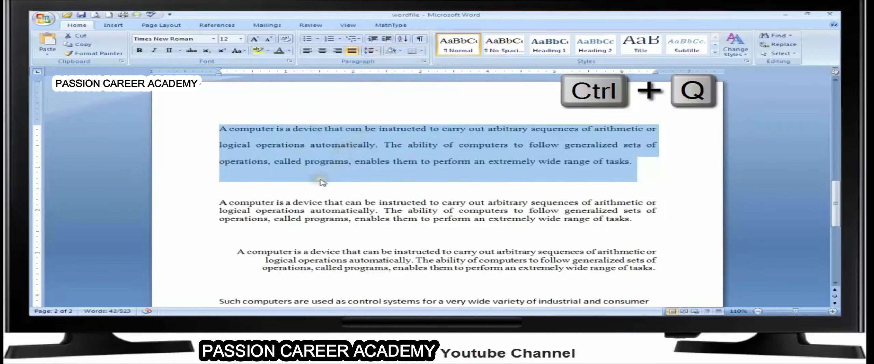
{"action": "left_click", "coordinate": [321, 182]}
{"action": "left_click_drag", "start_coordinate": [214, 129], "coordinate": [612, 176]}
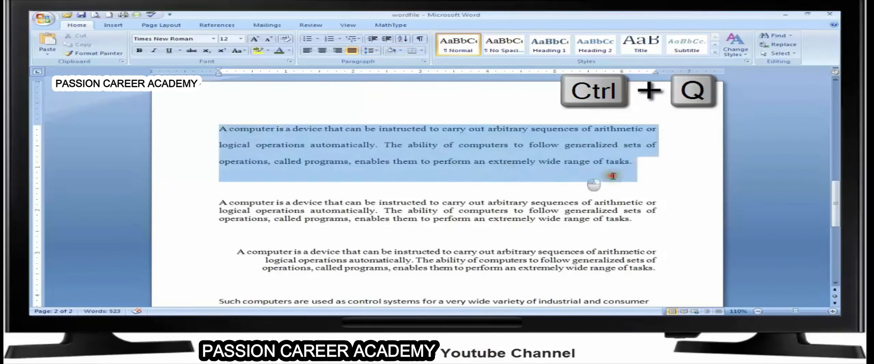
{"action": "key", "text": "ctrl+q"}
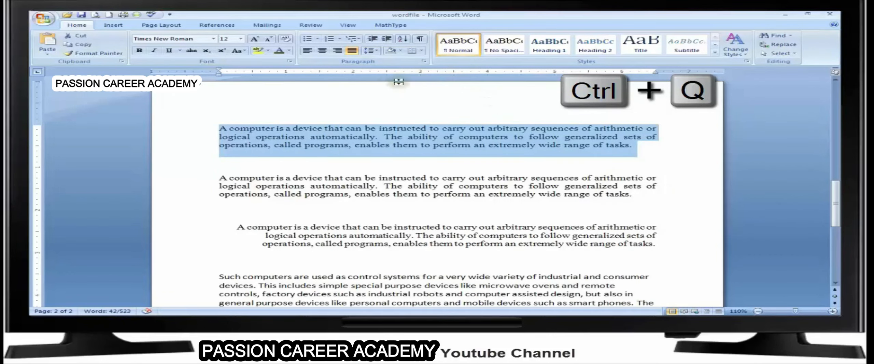
- Set the selected first paragraph's line spacing to 3.0 and clear its paragraph formatting again
{"action": "left_click", "coordinate": [378, 53]}
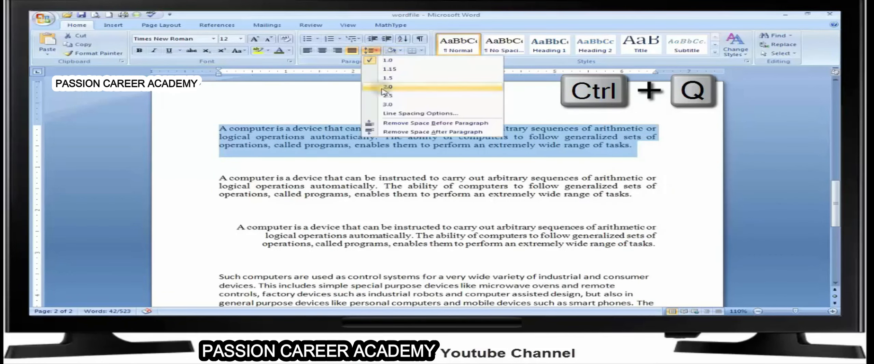
{"action": "left_click", "coordinate": [383, 104]}
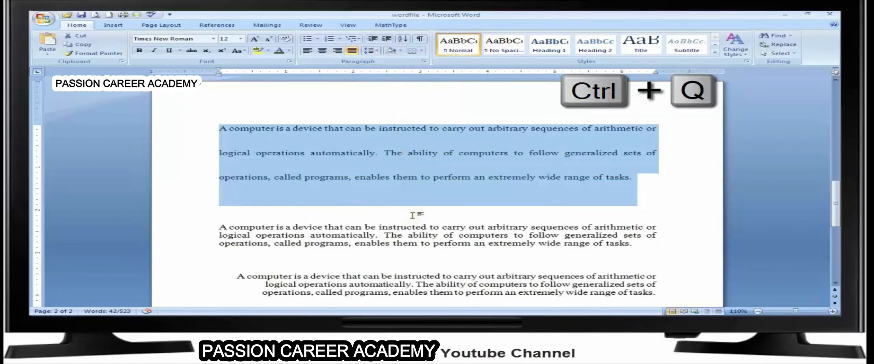
{"action": "key", "text": "ctrl+q"}
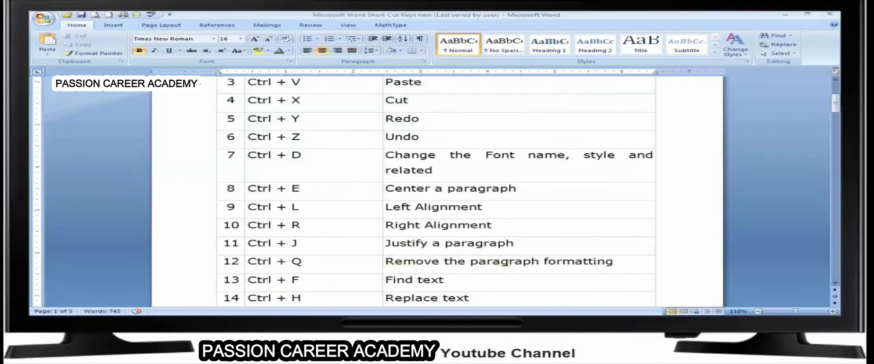
- Search wordfile for "programs" from within the first paragraph on page 2, step through successive matches, and close the search
{"action": "scroll", "coordinate": [505, 261], "scroll_direction": "down", "scroll_amount": 1}
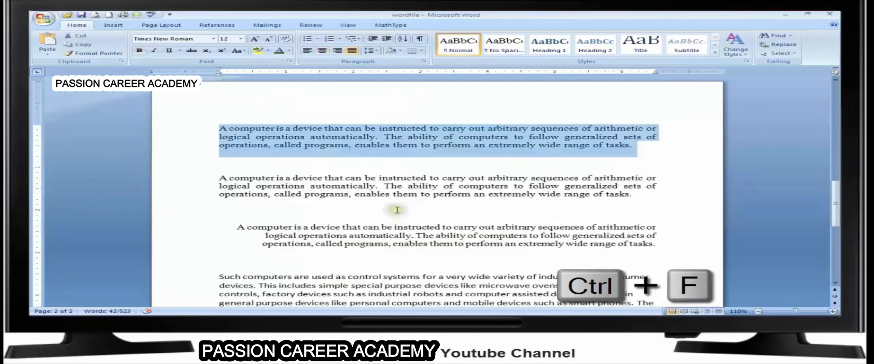
{"action": "left_click", "coordinate": [321, 138]}
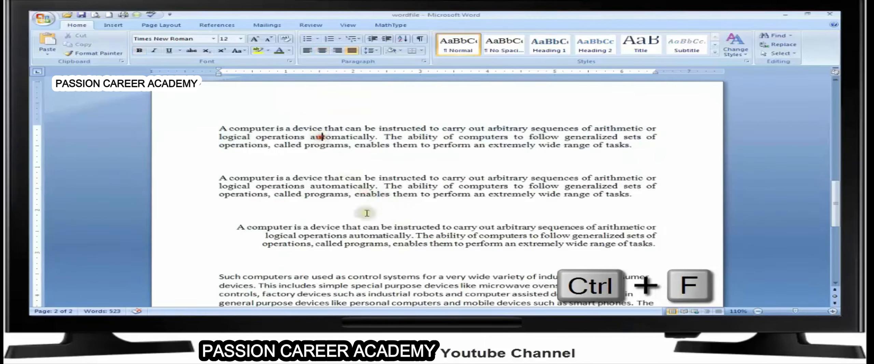
{"action": "key", "text": "ctrl+f"}
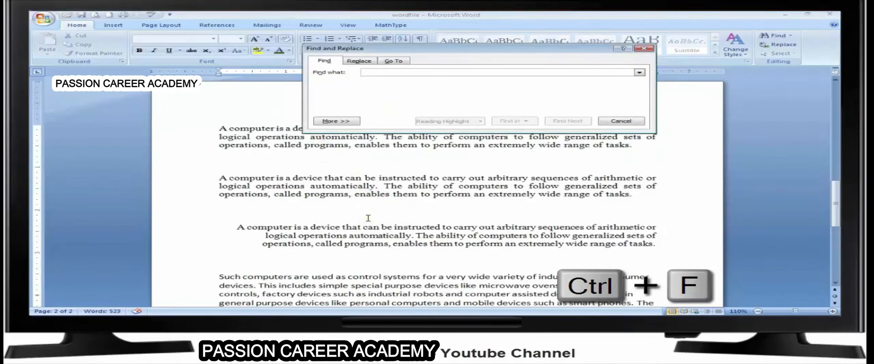
{"action": "type", "text": "programs"}
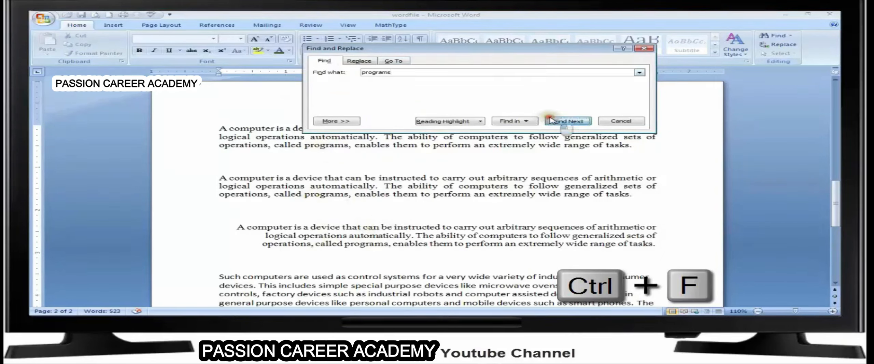
{"action": "left_click", "coordinate": [568, 121]}
{"action": "left_click", "coordinate": [568, 121]}
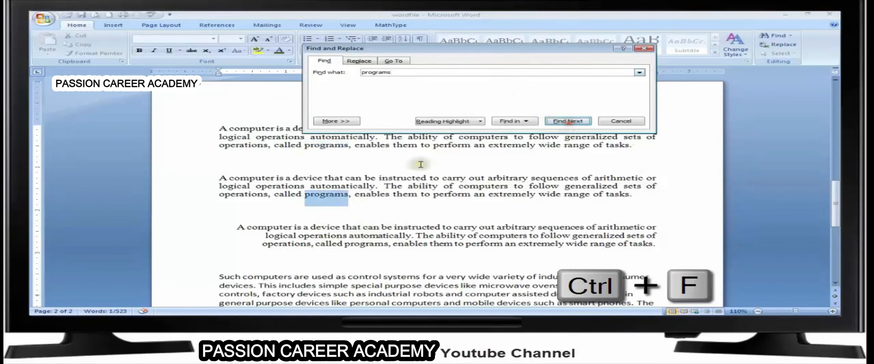
{"action": "left_click", "coordinate": [568, 121]}
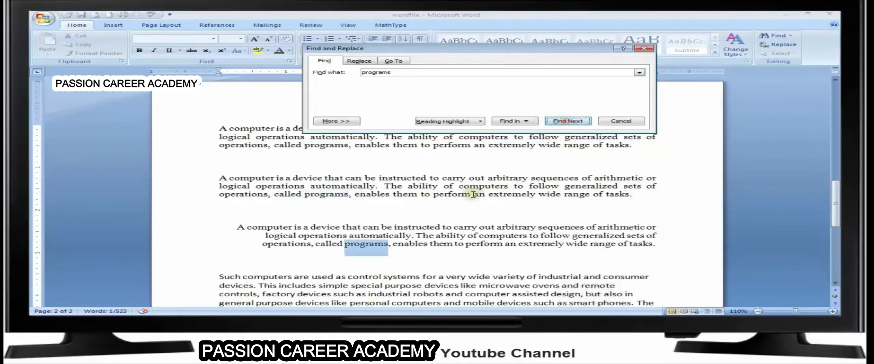
{"action": "left_click", "coordinate": [619, 121]}
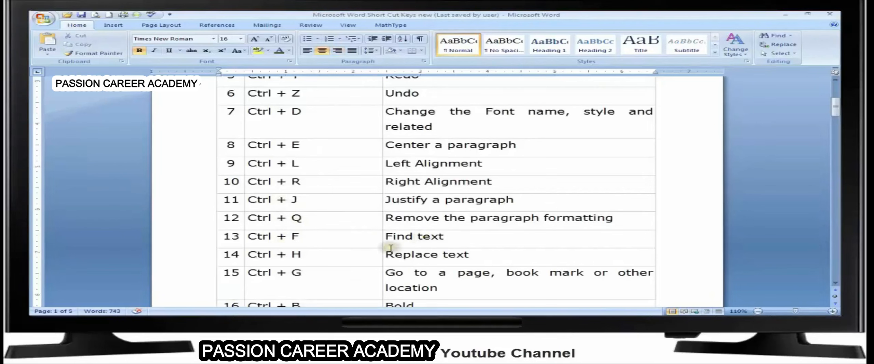
- Switch to wordfile and set up a text replacement of "computer" with "system", moving the dialog off the paragraphs
{"action": "key", "text": "alt+Tab"}
{"action": "left_click", "coordinate": [275, 128]}
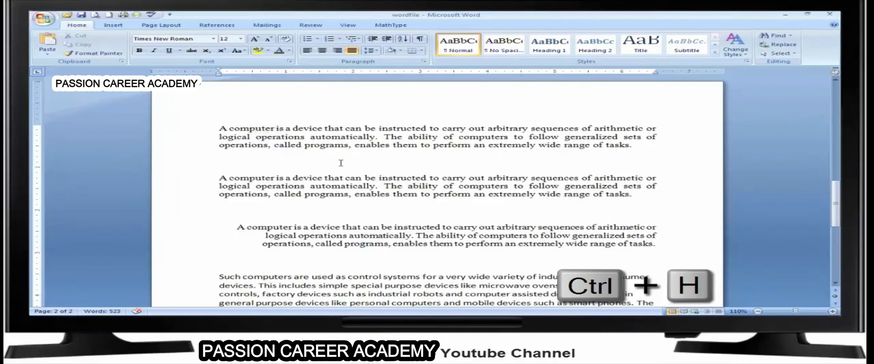
{"action": "key", "text": "ctrl+h"}
{"action": "left_click", "coordinate": [143, 178]}
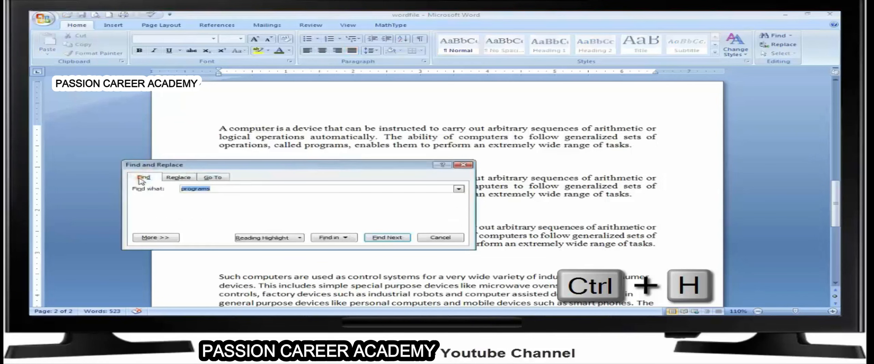
{"action": "left_click", "coordinate": [180, 178]}
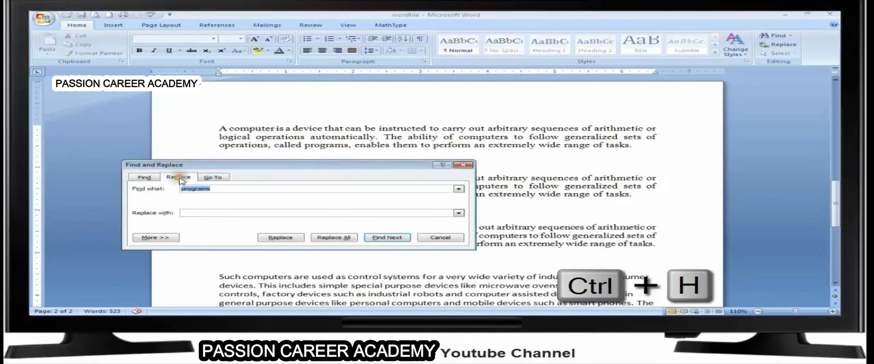
{"action": "left_click_drag", "start_coordinate": [220, 167], "coordinate": [394, 149]}
{"action": "type", "text": "computer"}
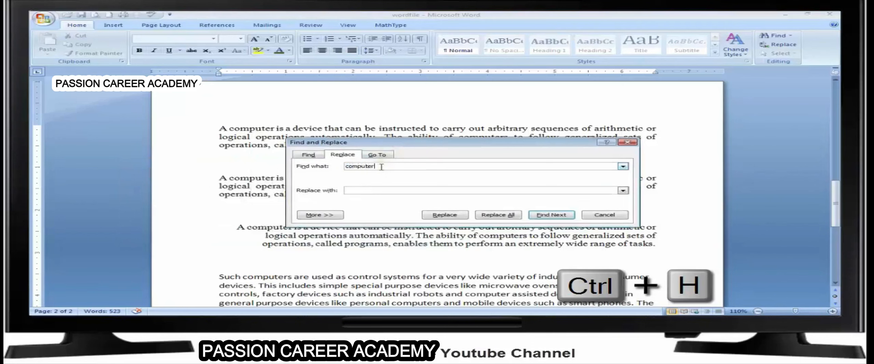
- Replace "computer" with "system" individually in the first page 2 paragraph's "ability of computers" and at the second paragraph's start
{"action": "left_click", "coordinate": [541, 215]}
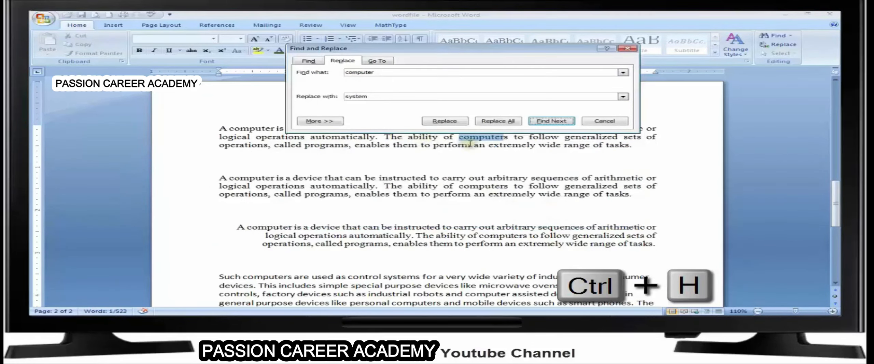
{"action": "left_click", "coordinate": [445, 121]}
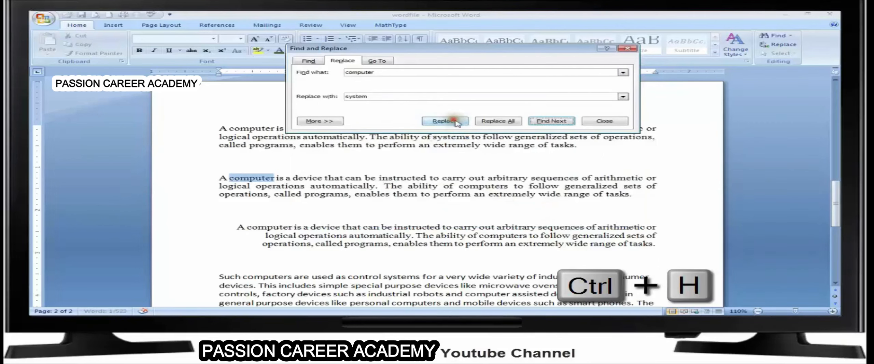
{"action": "left_click_drag", "start_coordinate": [434, 52], "coordinate": [446, 153]}
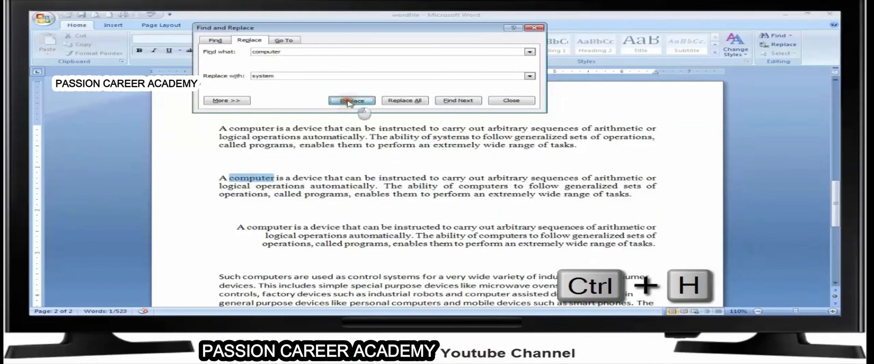
{"action": "left_click", "coordinate": [352, 101]}
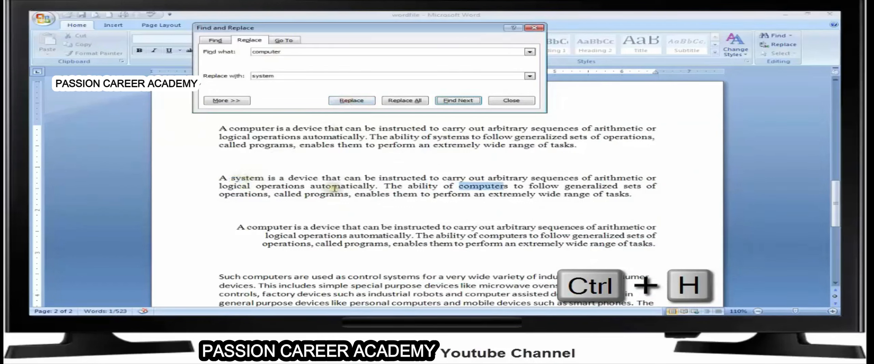
- Replace all remaining occurrences of "computer" with "system" throughout the document and close Find and Replace
{"action": "left_click", "coordinate": [401, 101]}
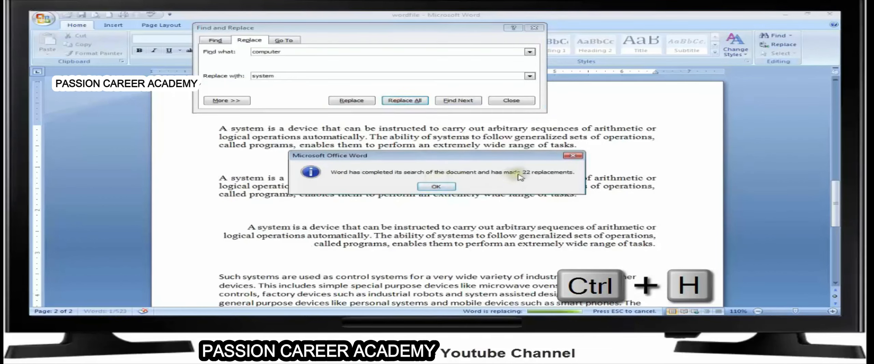
{"action": "left_click", "coordinate": [435, 187]}
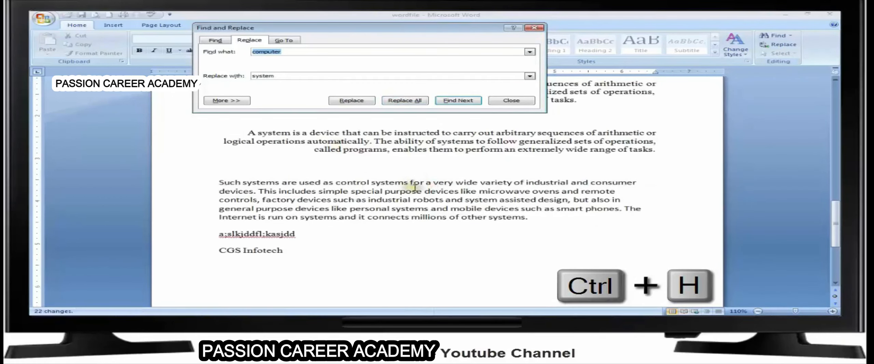
{"action": "left_click", "coordinate": [498, 100]}
{"action": "scroll", "coordinate": [463, 162], "scroll_direction": "up", "scroll_amount": 10}
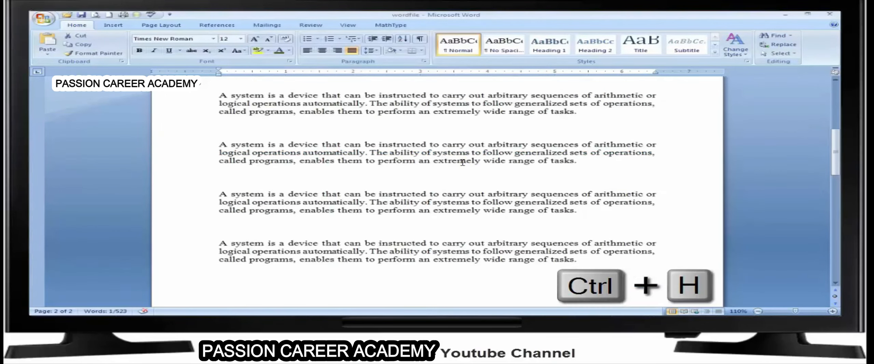
- Check the next shortcut in the shortcut list document, and use Go To in wordfile to jump to page 1
{"action": "key", "text": "alt+Tab"}
{"action": "scroll", "coordinate": [286, 195], "scroll_direction": "down", "scroll_amount": 1}
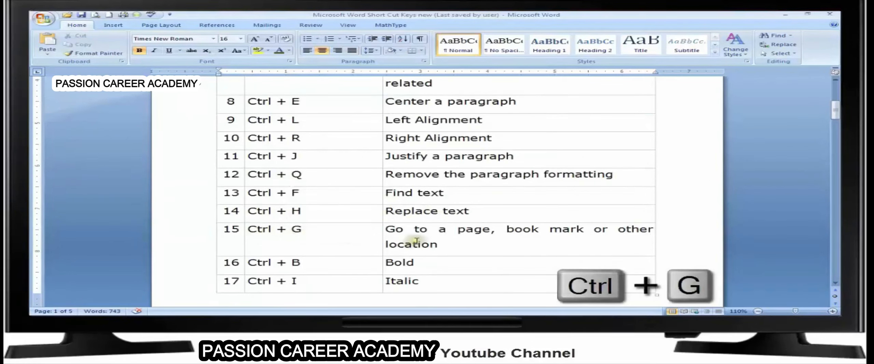
{"action": "key", "text": "alt+Tab"}
{"action": "key", "text": "ctrl+g"}
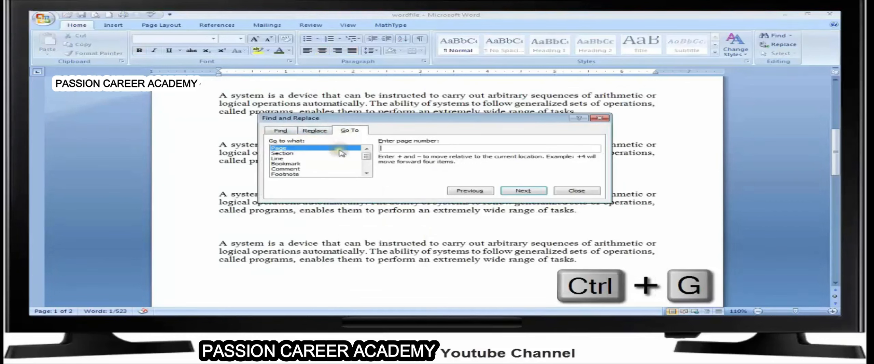
{"action": "type", "text": "1"}
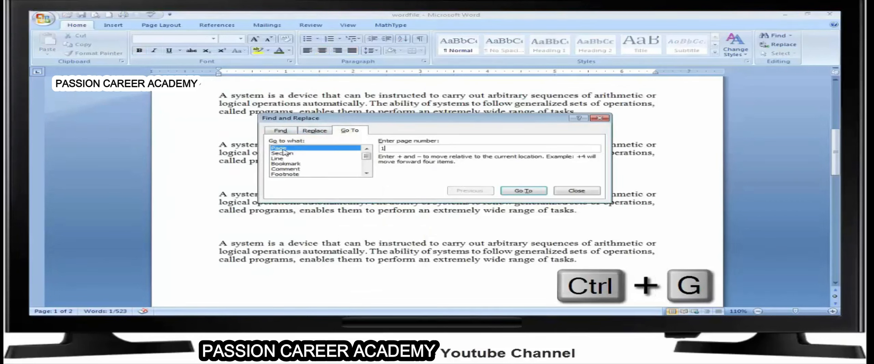
{"action": "left_click", "coordinate": [514, 190]}
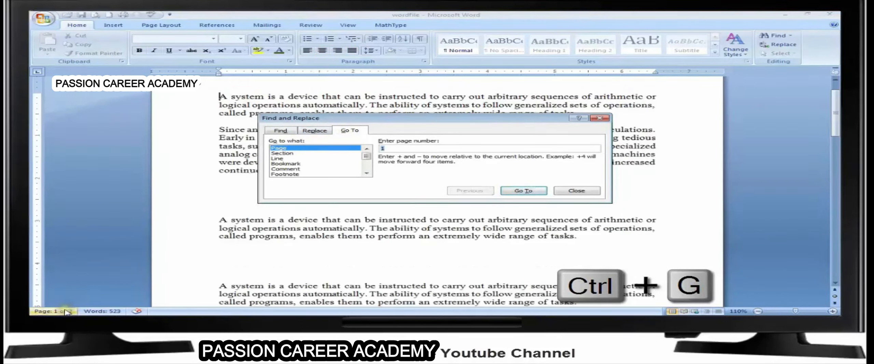
- Use Go To to jump to line 5 of wordfile and close Find and Replace
{"action": "left_click", "coordinate": [279, 158]}
{"action": "type", "text": "5"}
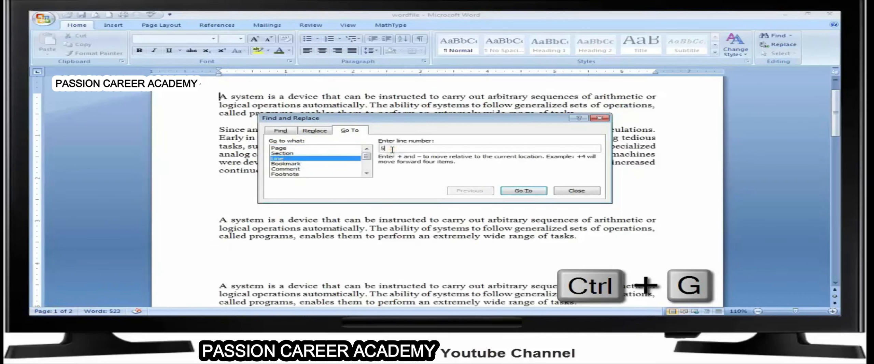
{"action": "left_click", "coordinate": [523, 191]}
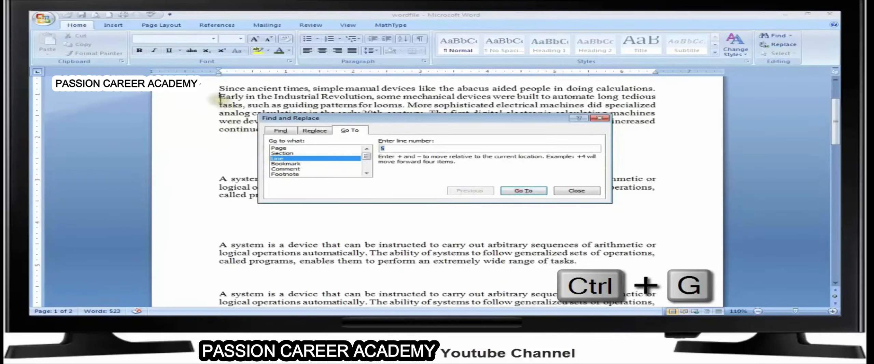
{"action": "left_click", "coordinate": [563, 191]}
{"action": "scroll", "coordinate": [470, 203], "scroll_direction": "up", "scroll_amount": 3}
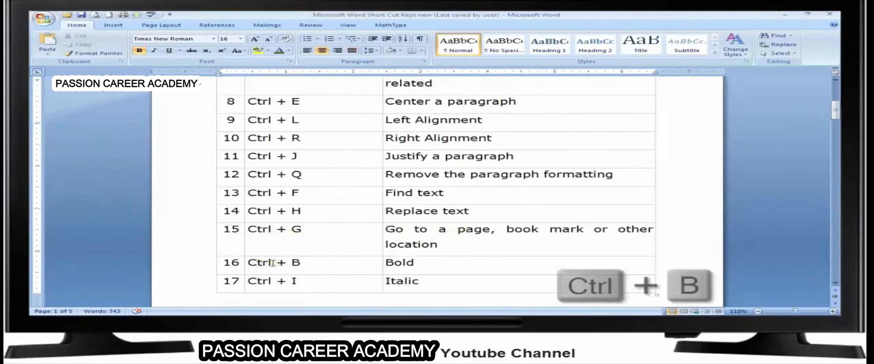
- Check the Bold shortcut in the shortcut list, and toggle bold on and off for wordfile's first paragraph
{"action": "scroll", "coordinate": [255, 181], "scroll_direction": "down", "scroll_amount": 3}
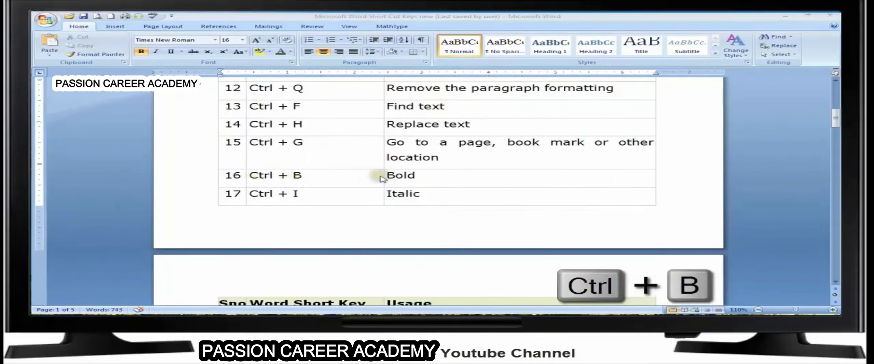
{"action": "key", "text": "alt+Tab"}
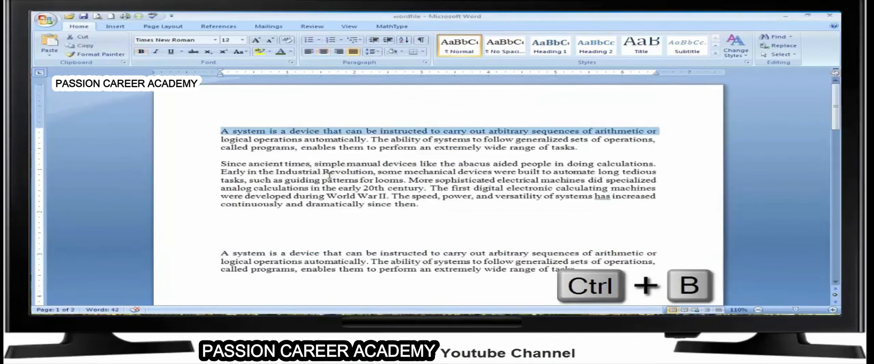
{"action": "left_click_drag", "start_coordinate": [225, 140], "coordinate": [246, 164]}
{"action": "left_click", "coordinate": [318, 150]}
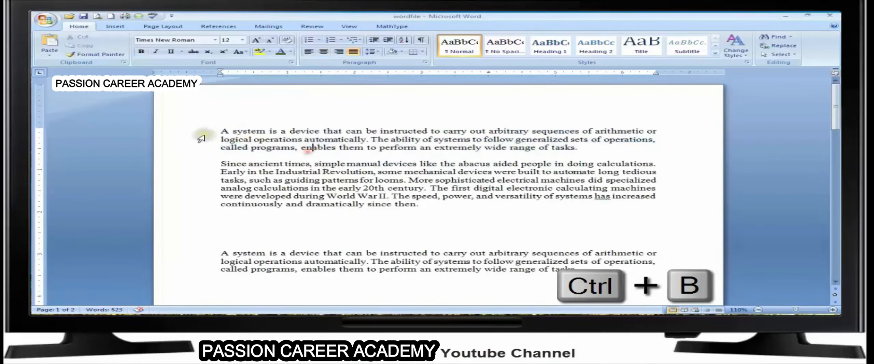
{"action": "triple_click", "coordinate": [247, 131]}
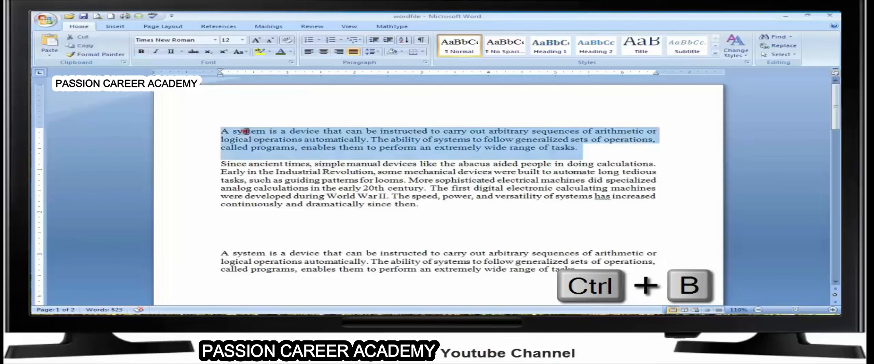
{"action": "left_click", "coordinate": [142, 52]}
{"action": "left_click", "coordinate": [142, 52]}
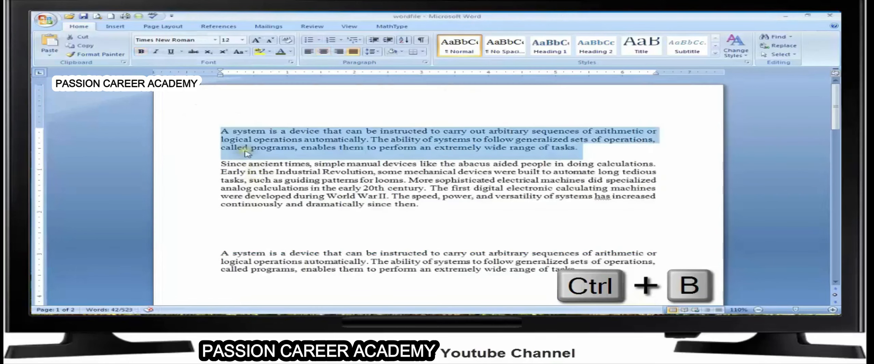
{"action": "key", "text": "ctrl+b"}
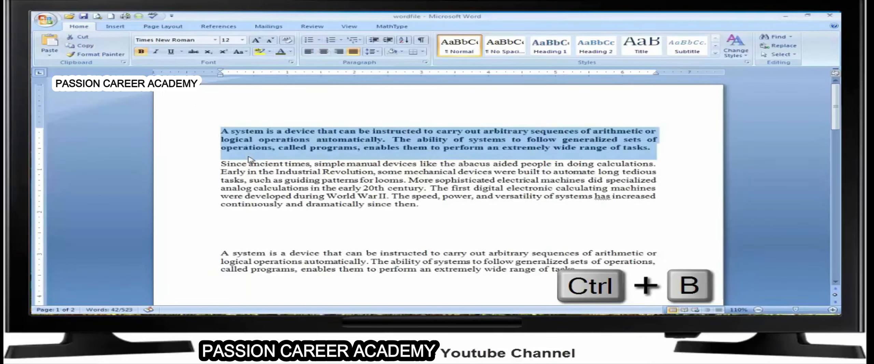
{"action": "key", "text": "ctrl+b"}
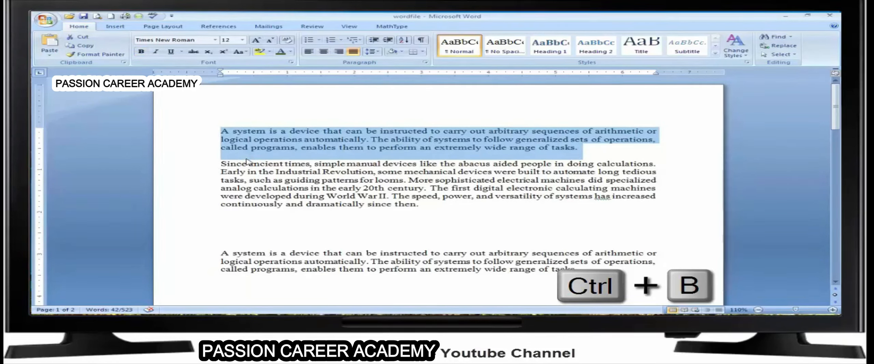
{"action": "key", "text": "ctrl+b"}
{"action": "key", "text": "ctrl+b"}
{"action": "left_click", "coordinate": [394, 131]}
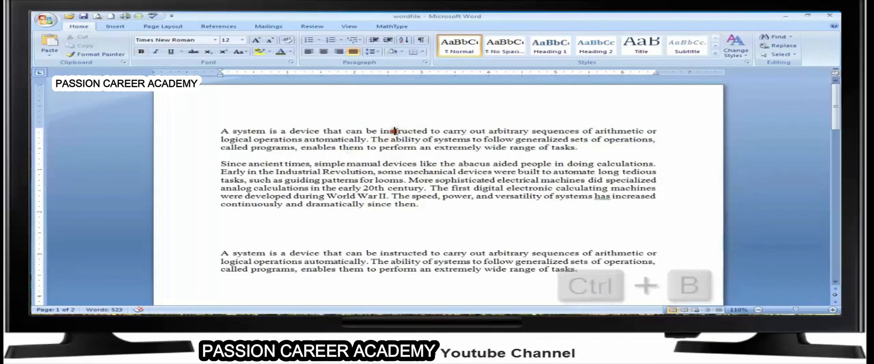
- Add the heading "Tamilmanam News" on its own line above the first paragraph and center it
{"action": "left_click", "coordinate": [221, 131]}
{"action": "key", "text": "Return"}
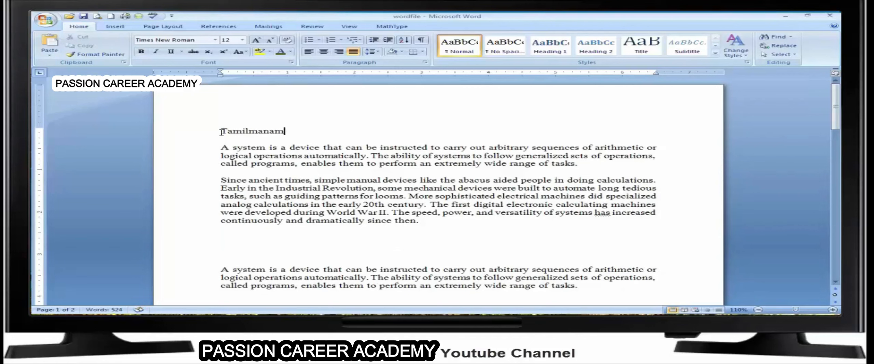
{"action": "type", "text": "Tamilmanam News"}
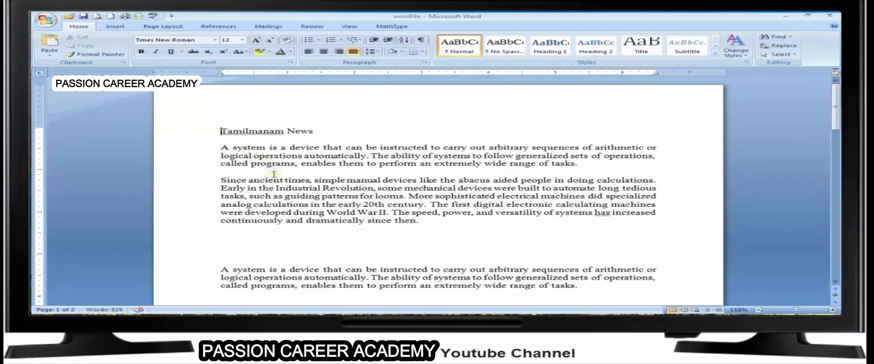
{"action": "key", "text": "ctrl+e"}
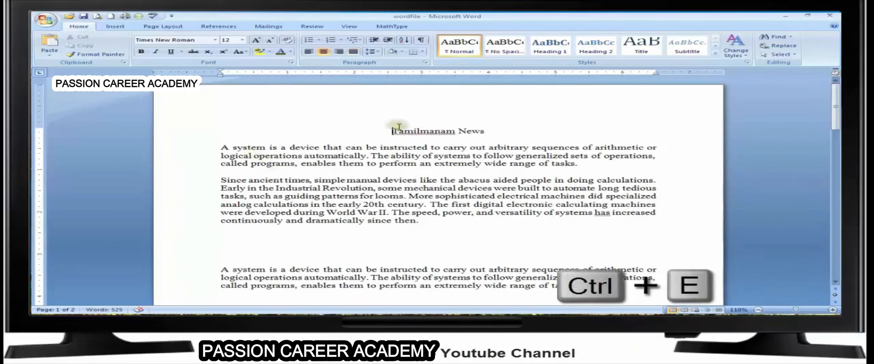
- Make the "Tamilmanam News" heading bold
{"action": "triple_click", "coordinate": [410, 133]}
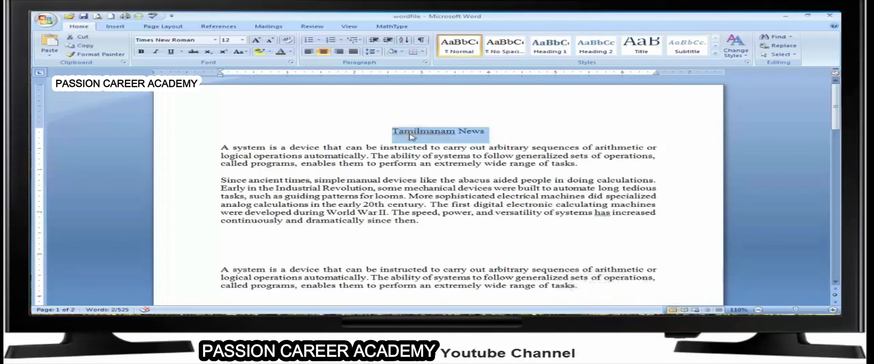
{"action": "key", "text": "ctrl+b"}
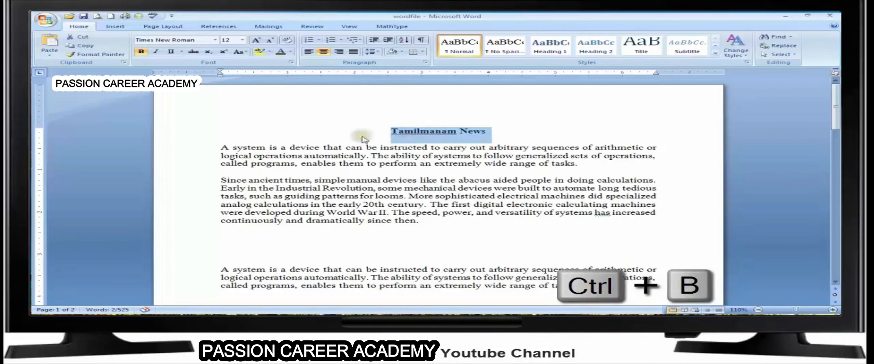
{"action": "left_click", "coordinate": [409, 147]}
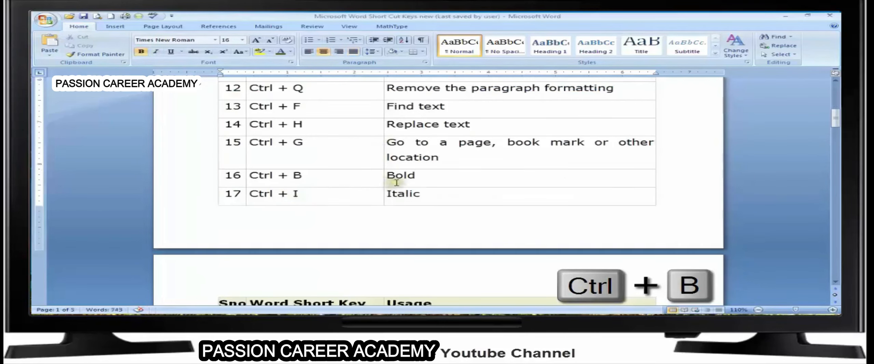
- Check the Italic shortcut in the shortcut list, and toggle italic on and off for wordfile's "Tamilmanam News" heading
{"action": "scroll", "coordinate": [289, 192], "scroll_direction": "down", "scroll_amount": 2}
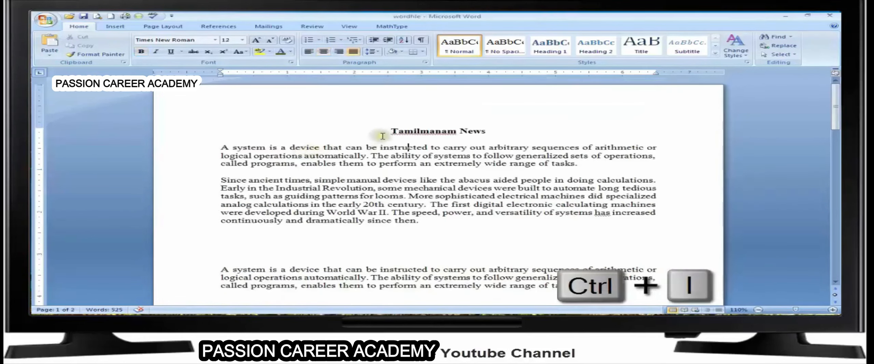
{"action": "left_click_drag", "start_coordinate": [389, 131], "coordinate": [541, 132]}
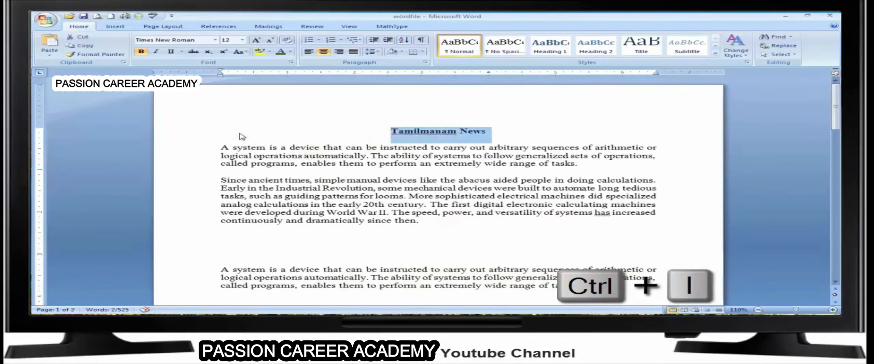
{"action": "key", "text": "ctrl+i"}
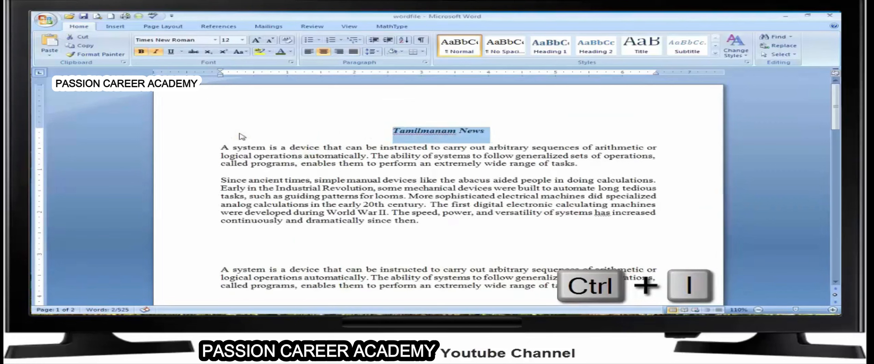
{"action": "left_click", "coordinate": [156, 52]}
{"action": "left_click", "coordinate": [156, 53]}
{"action": "left_click", "coordinate": [156, 53]}
{"action": "left_click", "coordinate": [156, 52]}
{"action": "left_click", "coordinate": [156, 53]}
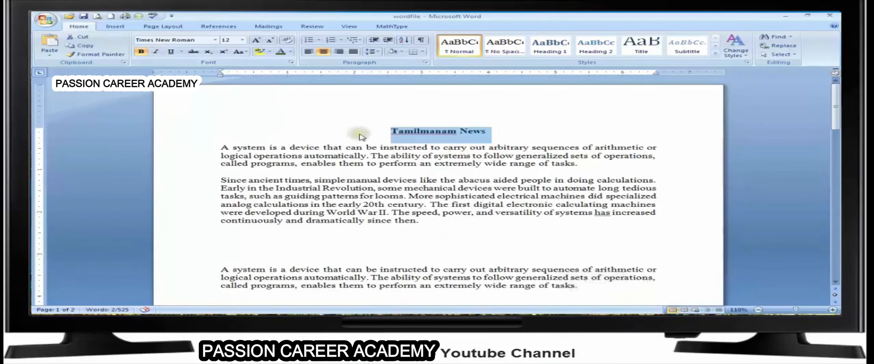
- Check the Underline shortcut in the shortcut list, and underline the "Tamilmanam News" heading and remove the underline again
{"action": "key", "text": "ctrl+u"}
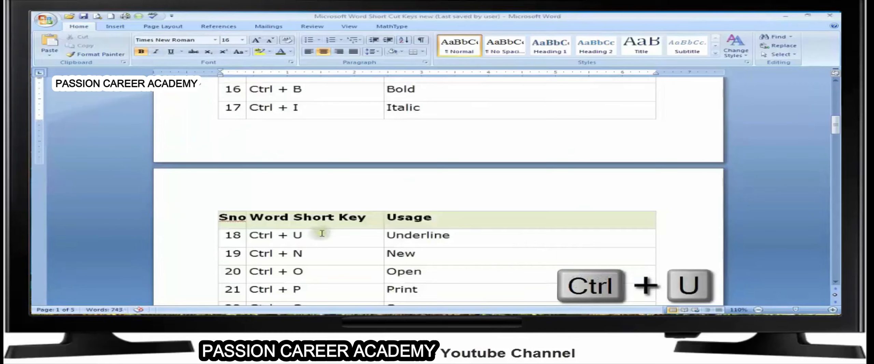
{"action": "scroll", "coordinate": [322, 234], "scroll_direction": "down", "scroll_amount": 2}
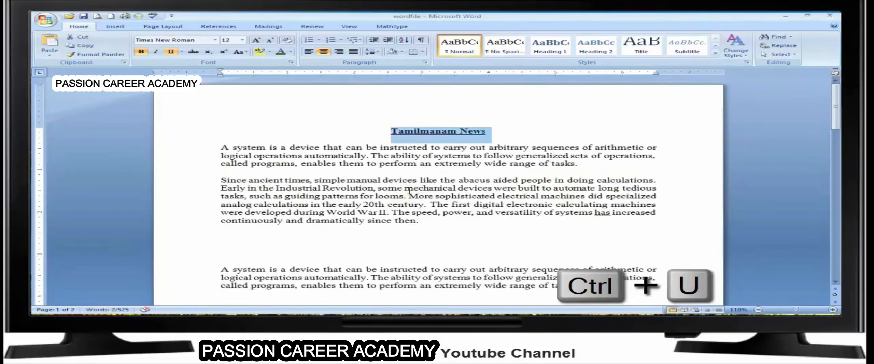
{"action": "left_click", "coordinate": [446, 147]}
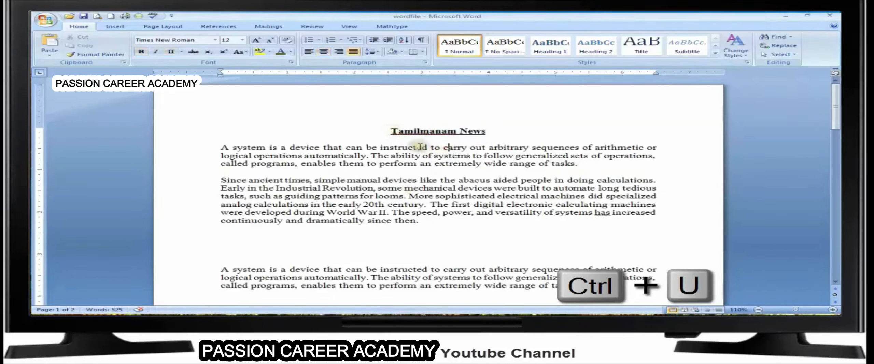
{"action": "left_click_drag", "start_coordinate": [390, 131], "coordinate": [512, 131]}
{"action": "left_click", "coordinate": [171, 52]}
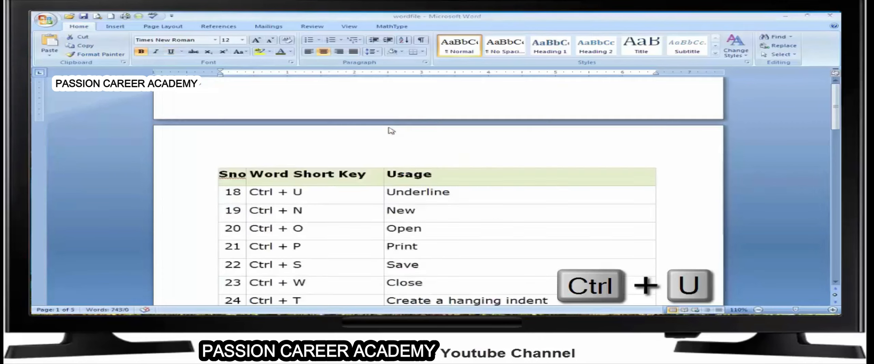
- Create two new blank documents from wordfile and close them
{"action": "scroll", "coordinate": [390, 130], "scroll_direction": "down", "scroll_amount": 1}
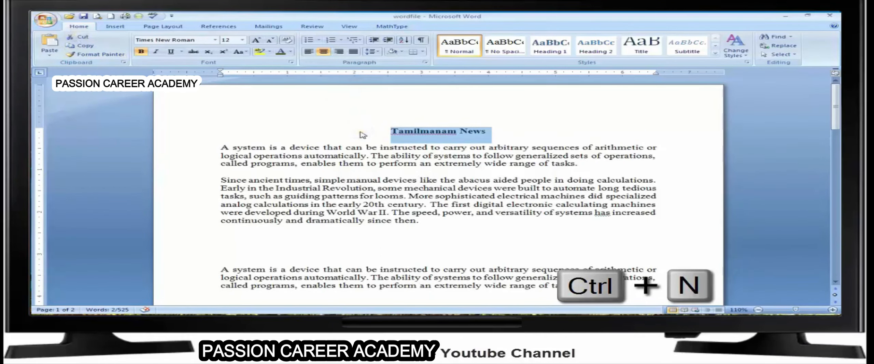
{"action": "key", "text": "ctrl+n"}
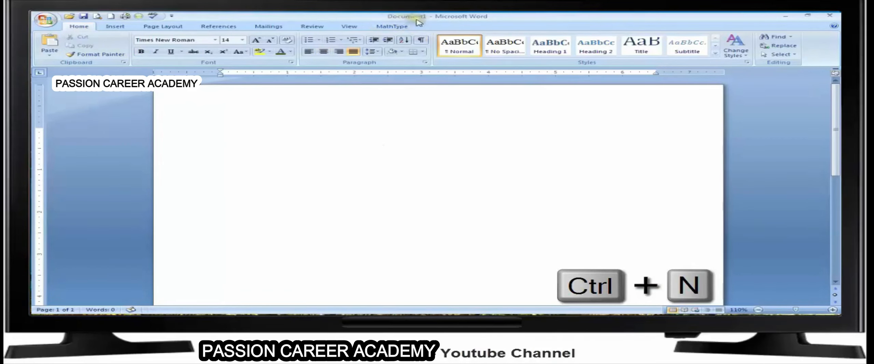
{"action": "key", "text": "ctrl+n"}
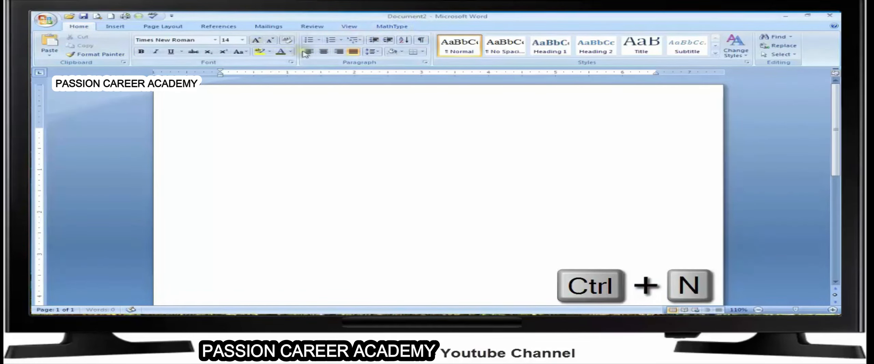
{"action": "key", "text": "alt+Tab"}
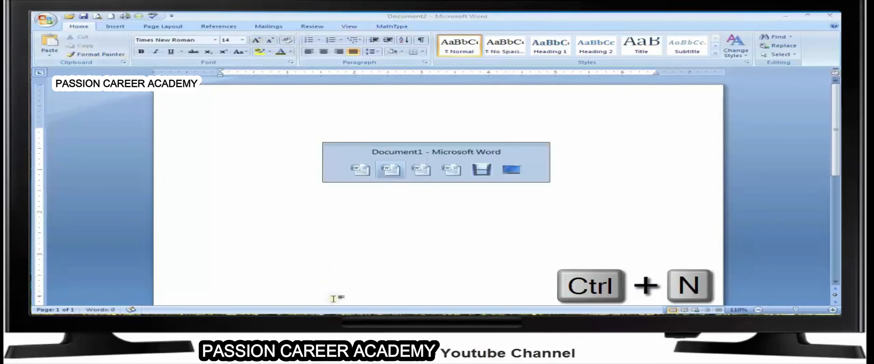
{"action": "left_click", "coordinate": [830, 16]}
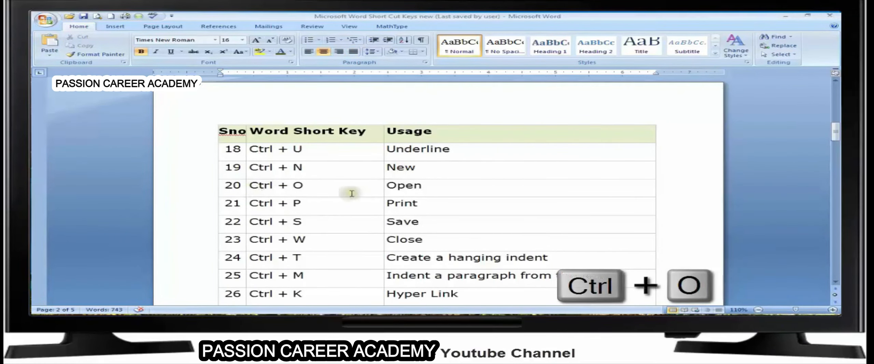
- From wordfile, open the document "வெயிட் லாஸ்" in the Documents library, close it and return to the shortcut list
{"action": "key", "text": "alt+Tab"}
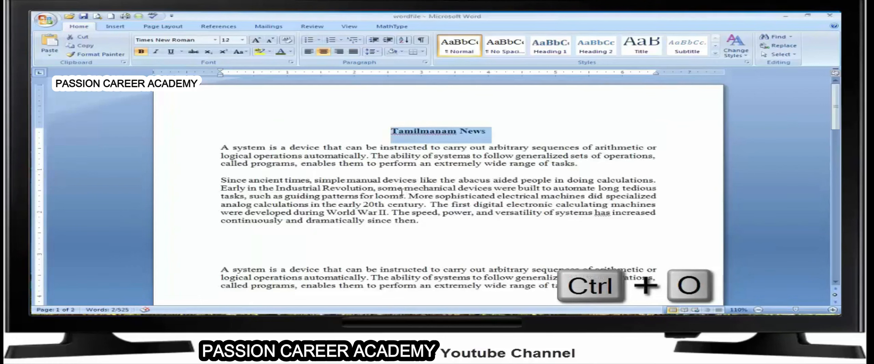
{"action": "key", "text": "ctrl+o"}
{"action": "left_click_drag", "start_coordinate": [424, 86], "coordinate": [429, 146]}
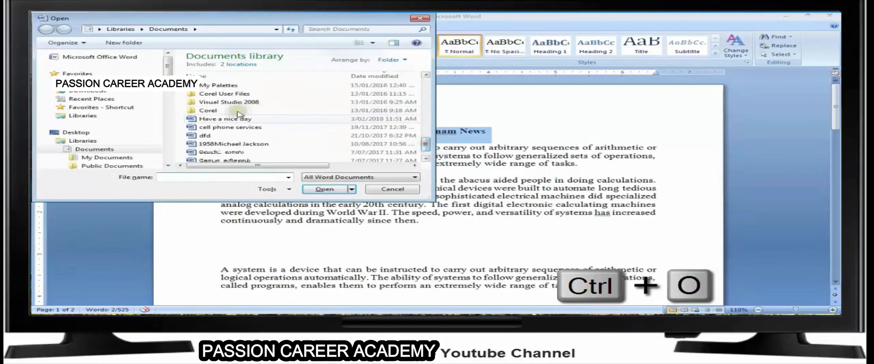
{"action": "left_click", "coordinate": [225, 153]}
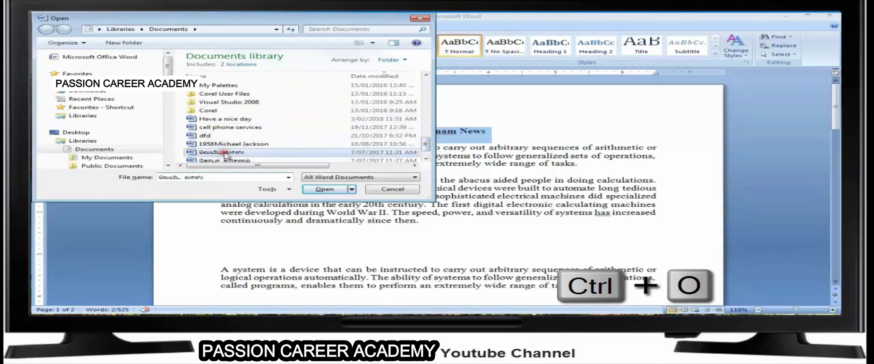
{"action": "left_click", "coordinate": [327, 191]}
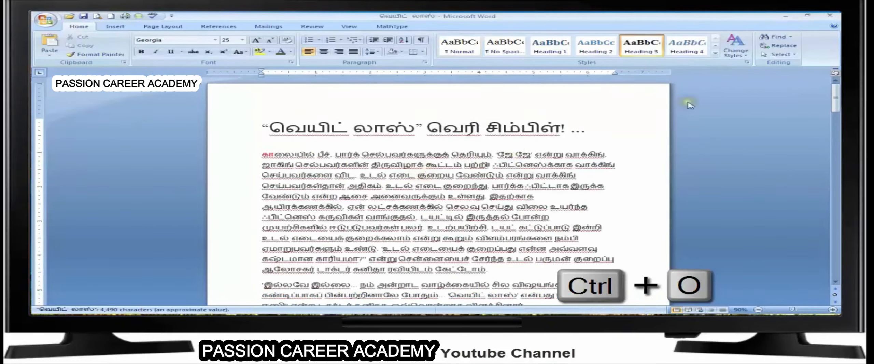
{"action": "left_click", "coordinate": [830, 15]}
{"action": "key", "text": "alt+Tab"}
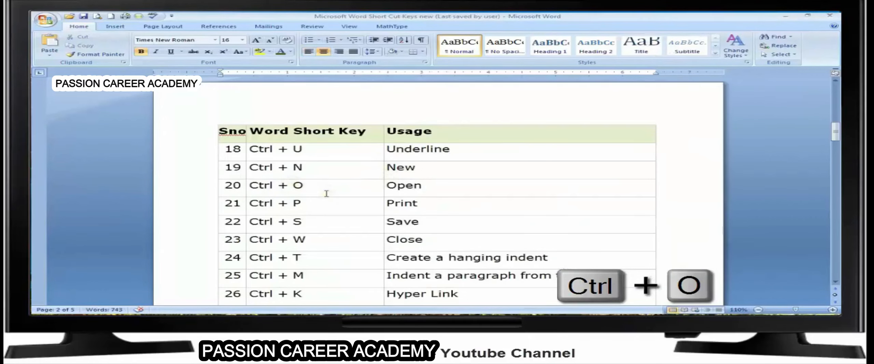
- Review the shortcut list from Select All through Undo
{"action": "scroll", "coordinate": [326, 193], "scroll_direction": "up", "scroll_amount": 15}
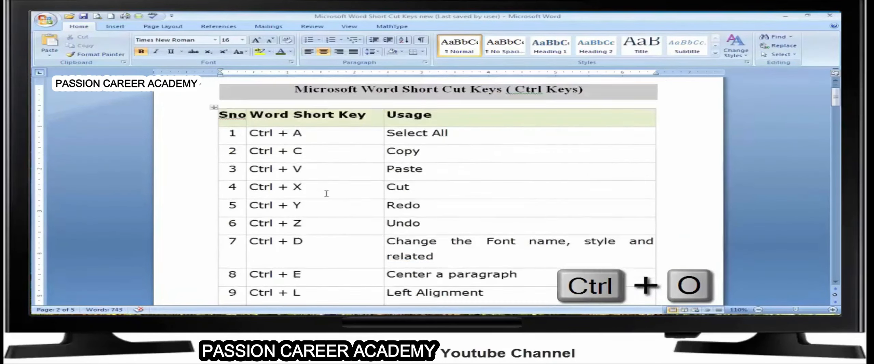
{"action": "scroll", "coordinate": [326, 193], "scroll_direction": "down", "scroll_amount": 15}
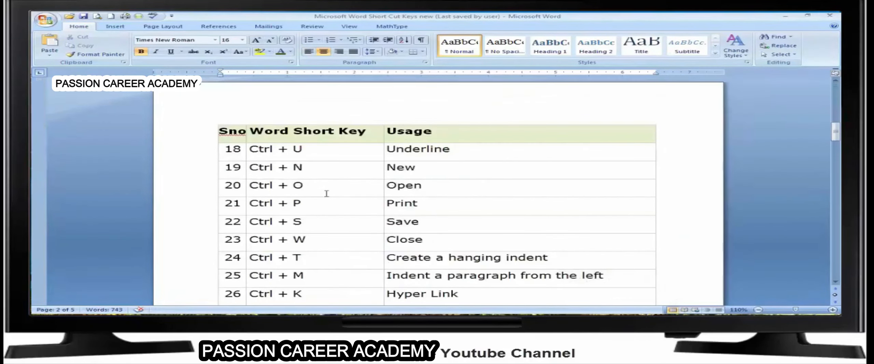
{"action": "scroll", "coordinate": [327, 194], "scroll_direction": "up", "scroll_amount": 15}
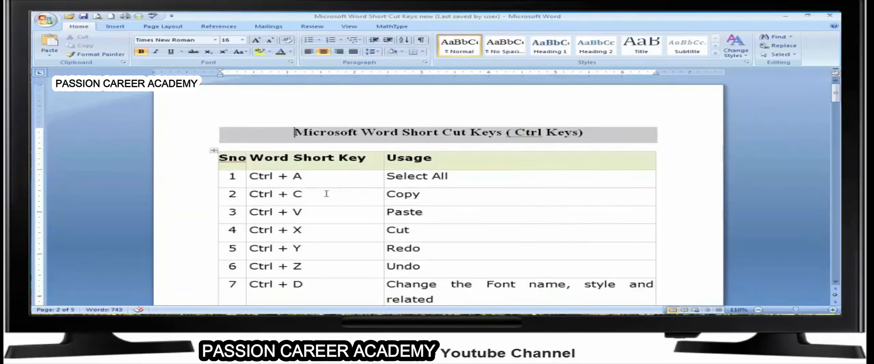
{"action": "scroll", "coordinate": [327, 194], "scroll_direction": "down", "scroll_amount": 3}
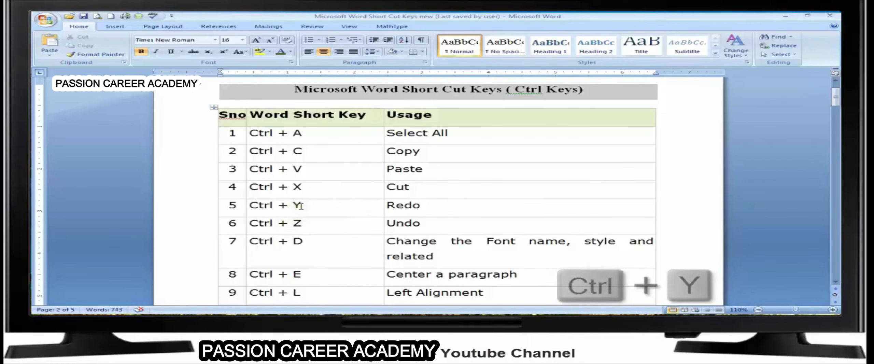
{"action": "scroll", "coordinate": [298, 202], "scroll_direction": "down", "scroll_amount": 2}
{"action": "scroll", "coordinate": [297, 181], "scroll_direction": "down", "scroll_amount": 2}
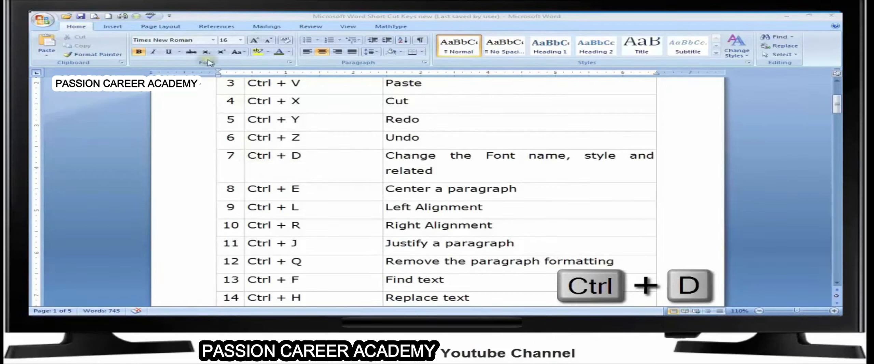
- Open and close the Font dialog from the Ctrl + D row, and review the remaining shortcuts down to Italic
{"action": "left_click", "coordinate": [212, 41]}
{"action": "left_click", "coordinate": [413, 193]}
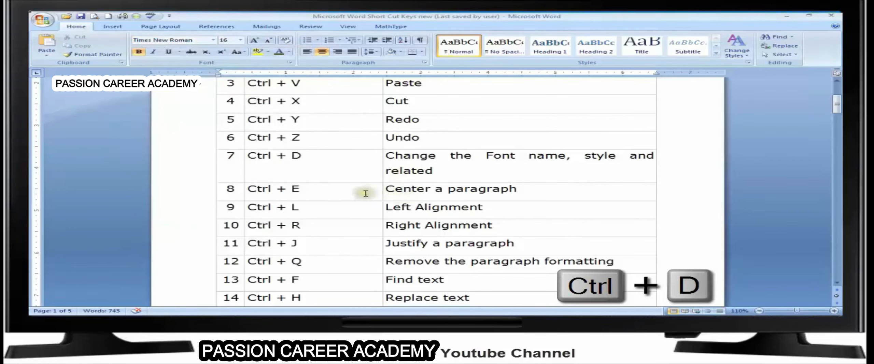
{"action": "left_click", "coordinate": [319, 162]}
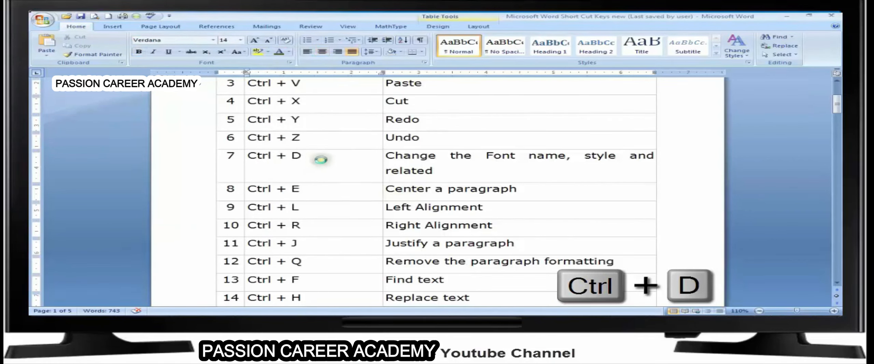
{"action": "key", "text": "ctrl+d"}
{"action": "key", "text": "Escape"}
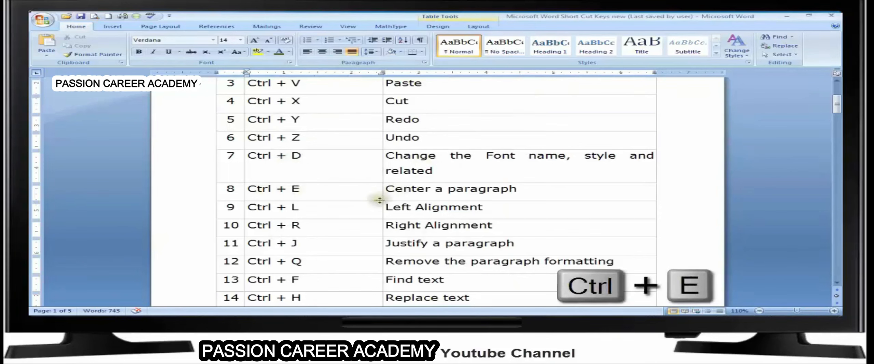
{"action": "scroll", "coordinate": [291, 200], "scroll_direction": "down", "scroll_amount": 1}
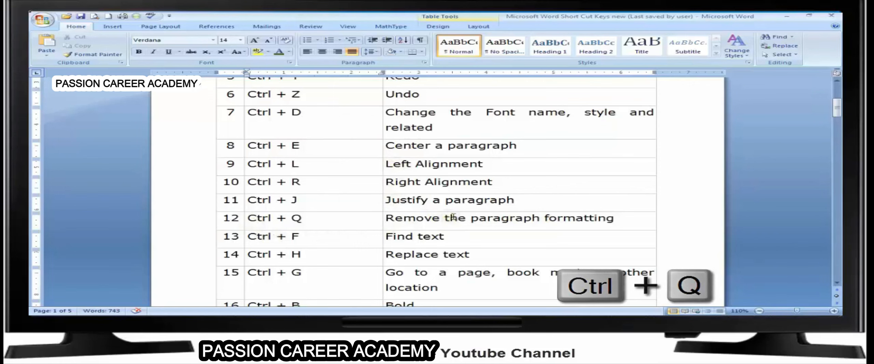
{"action": "scroll", "coordinate": [433, 224], "scroll_direction": "down", "scroll_amount": 1}
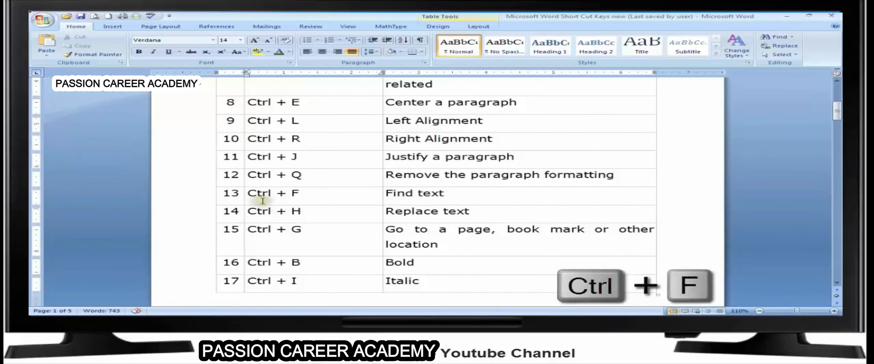
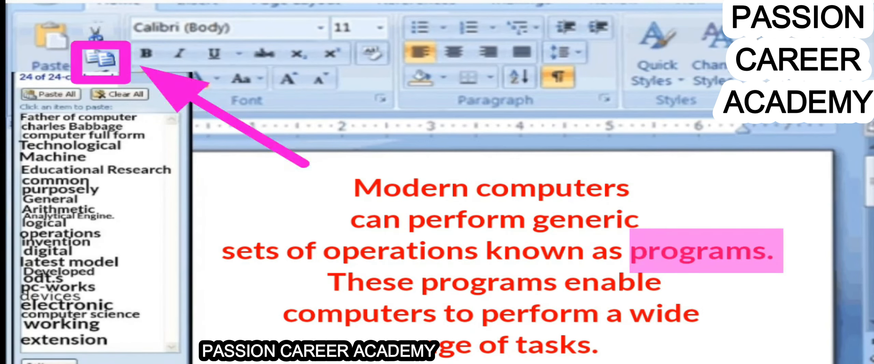
- Copy the word "programs." from the Modern computers paragraph to the Clipboard
{"action": "key", "text": "ctrl+c"}
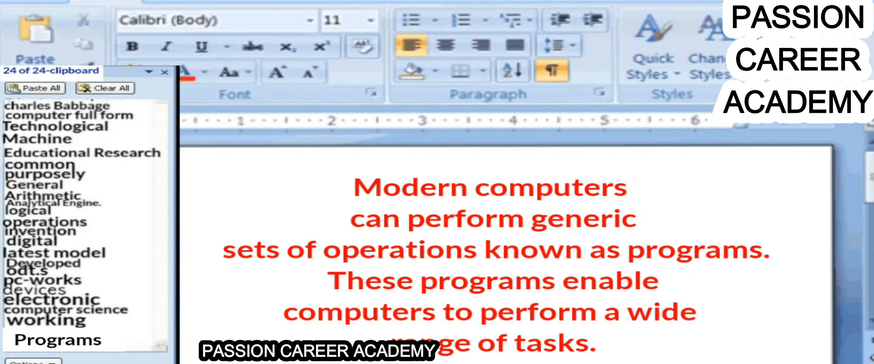